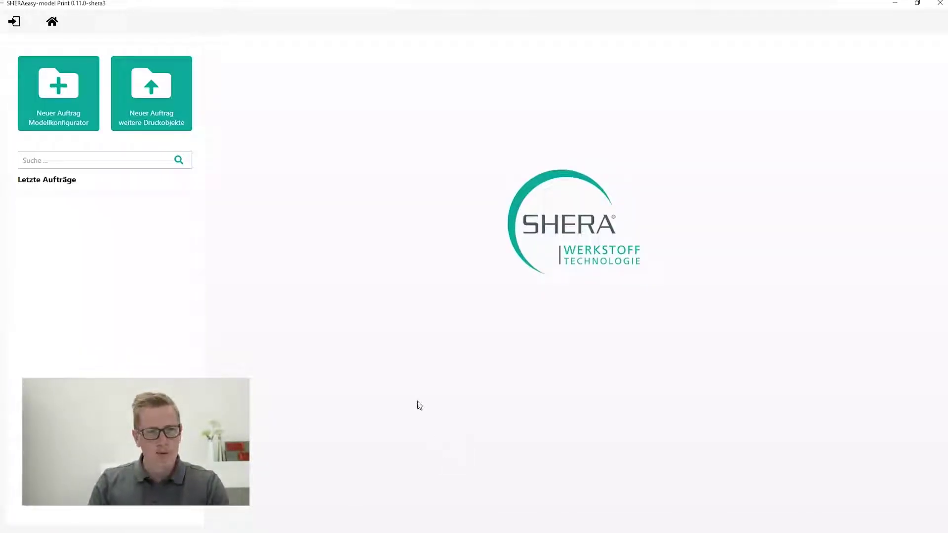
Start a new Modellkonfigurator order and enter the patient's name
{"action": "left_click", "coordinate": [79, 114]}
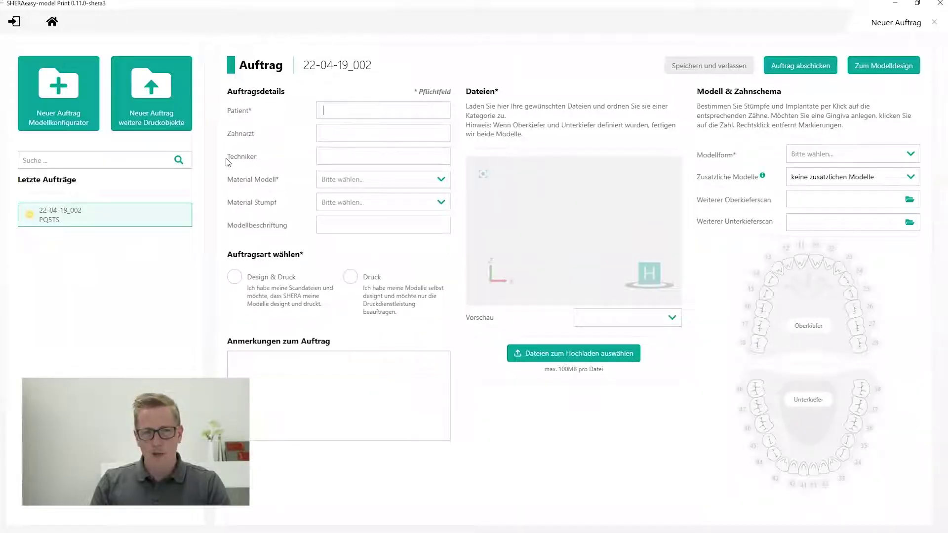
{"action": "left_click", "coordinate": [358, 111]}
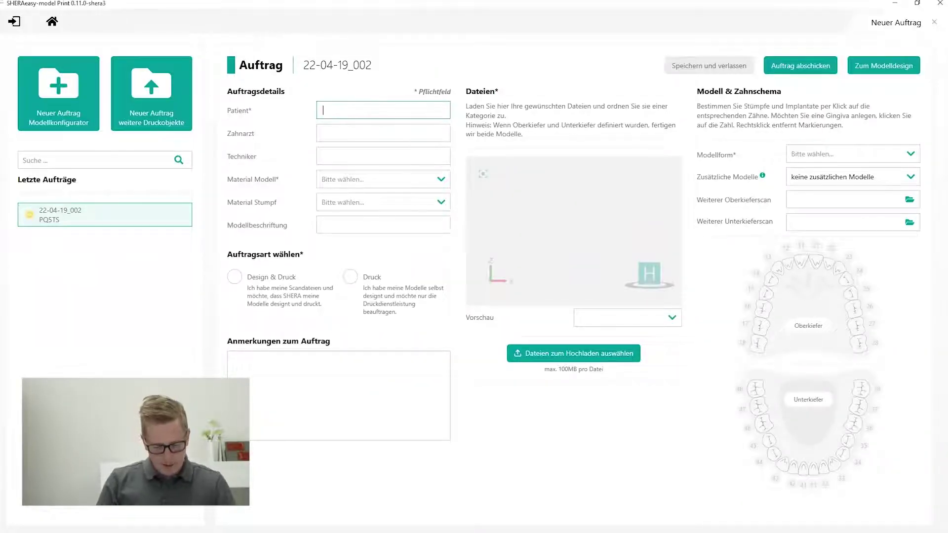
{"action": "type", "text": "Max Muster"}
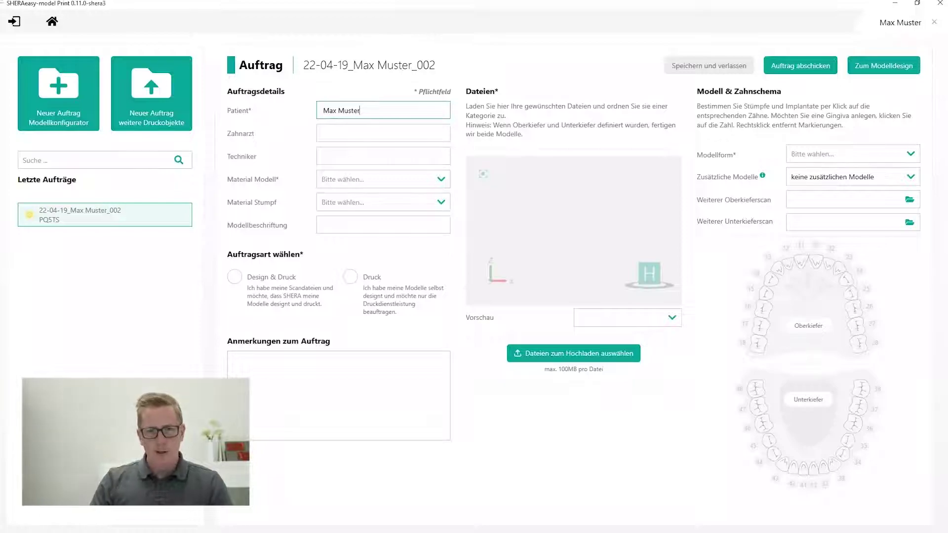
{"action": "left_click", "coordinate": [369, 139]}
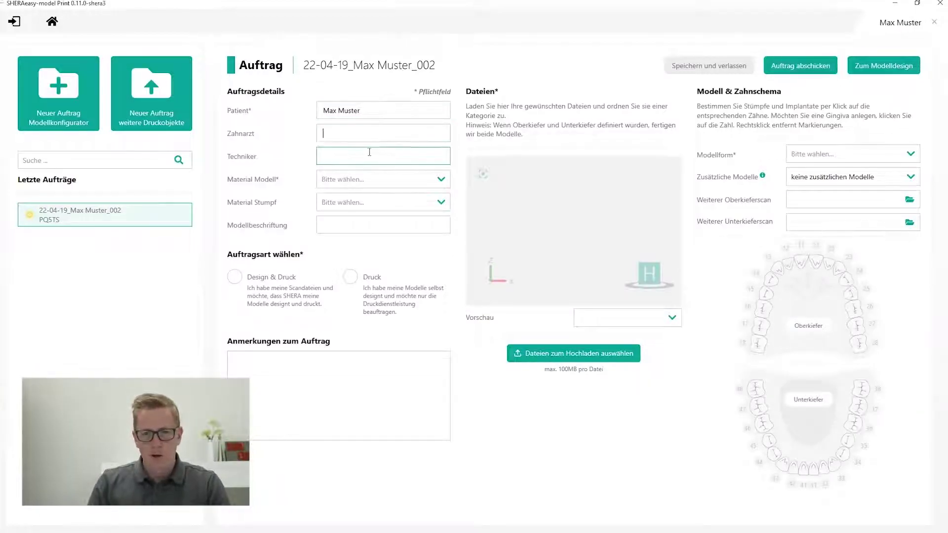
{"action": "left_click", "coordinate": [371, 152]}
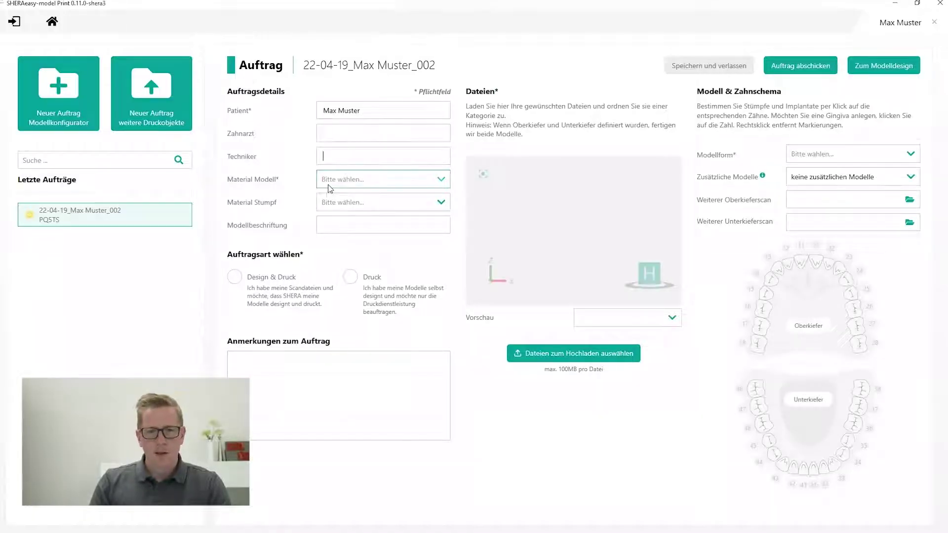
Choose smoky white model material, desert sand die material, and Design & Druck
{"action": "left_click", "coordinate": [354, 180]}
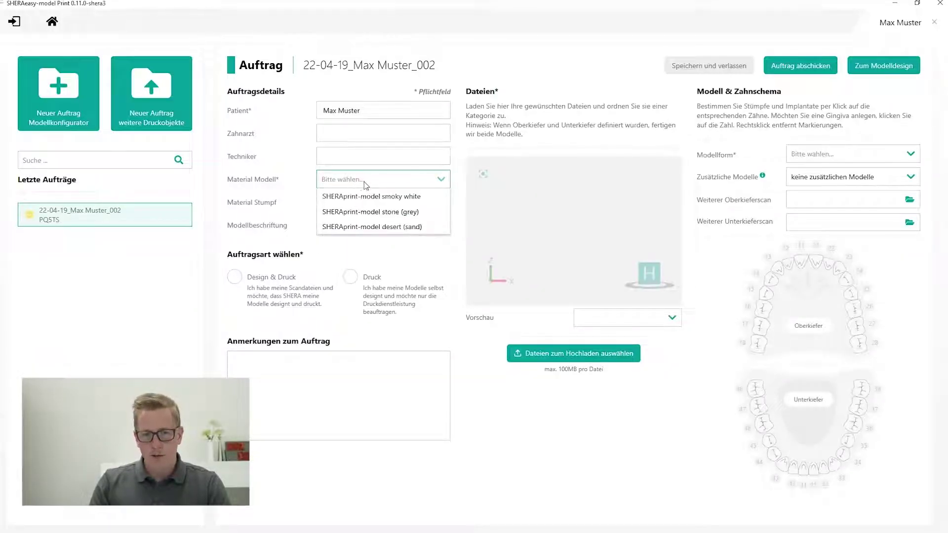
{"action": "left_click", "coordinate": [426, 197]}
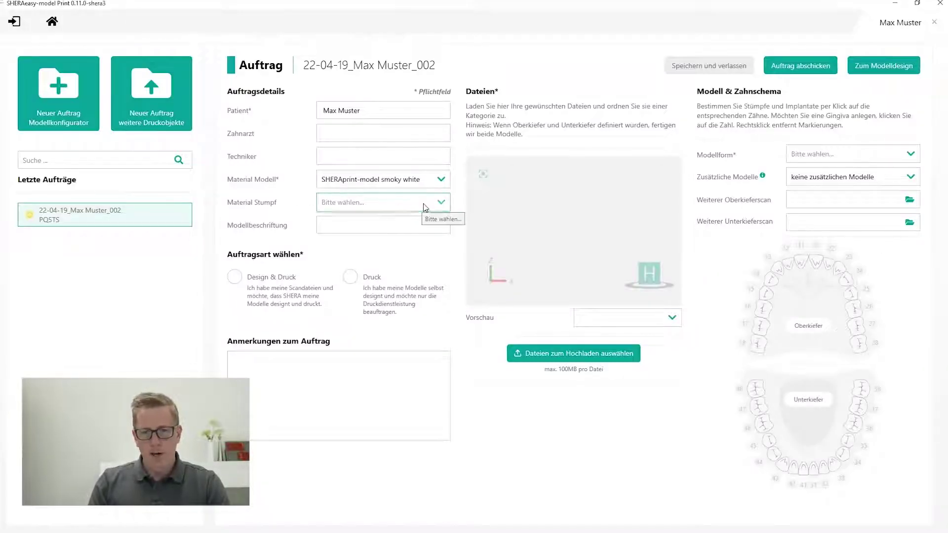
{"action": "left_click", "coordinate": [425, 206]}
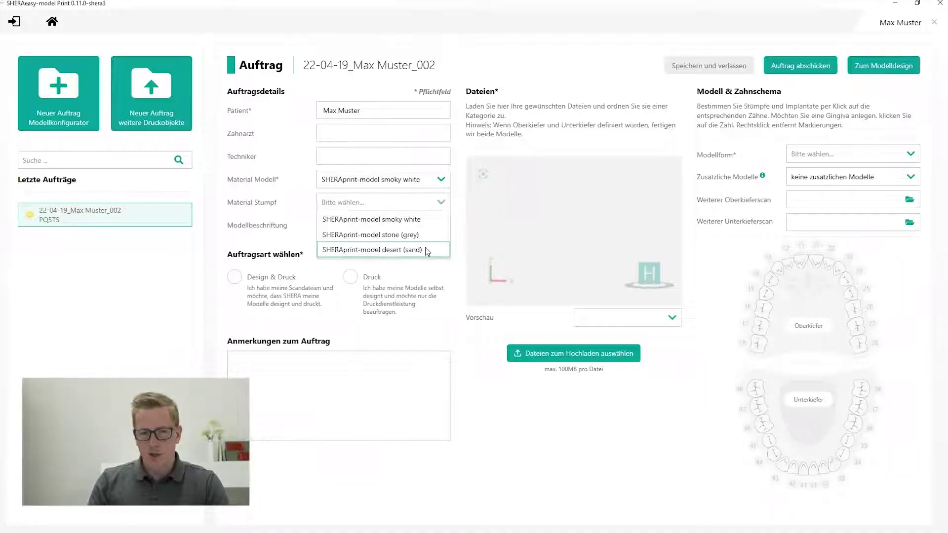
{"action": "left_click", "coordinate": [421, 253]}
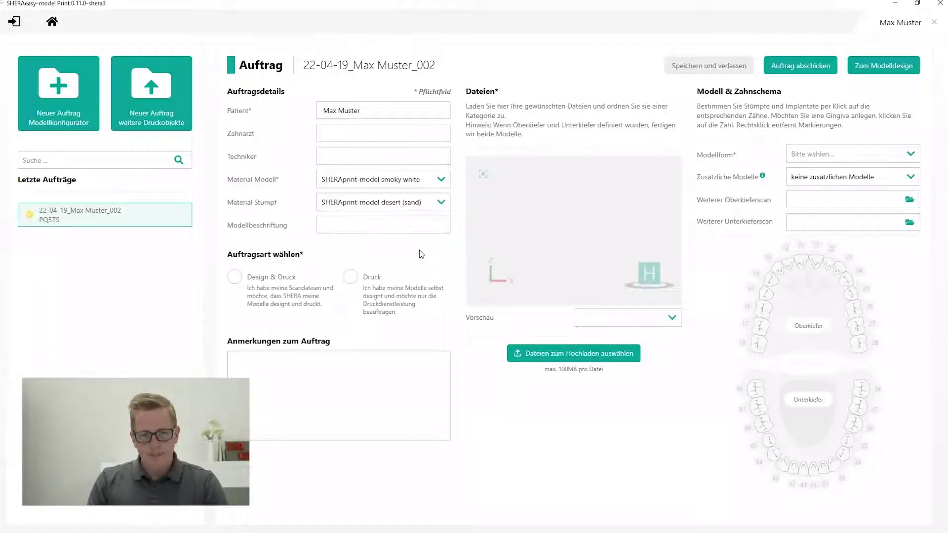
{"action": "left_click", "coordinate": [235, 277]}
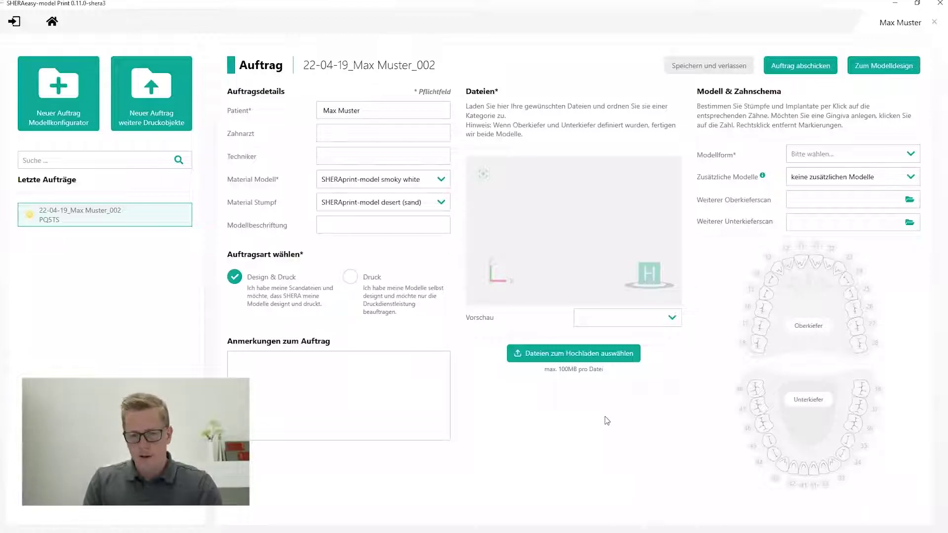
Upload UpperJaw.stl and LowerJaw.stl, assigned as Oberkiefer and Unterkiefer
{"action": "left_click", "coordinate": [570, 355]}
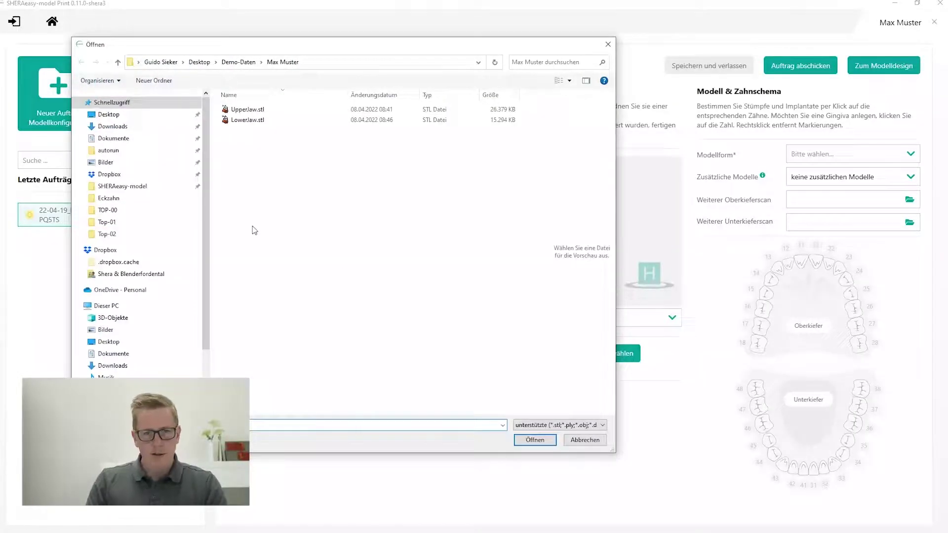
{"action": "mouse_move", "coordinate": [320, 243]}
{"action": "left_mouse_down"}
{"action": "mouse_move", "coordinate": [278, 132]}
{"action": "mouse_move", "coordinate": [227, 103]}
{"action": "left_mouse_up"}
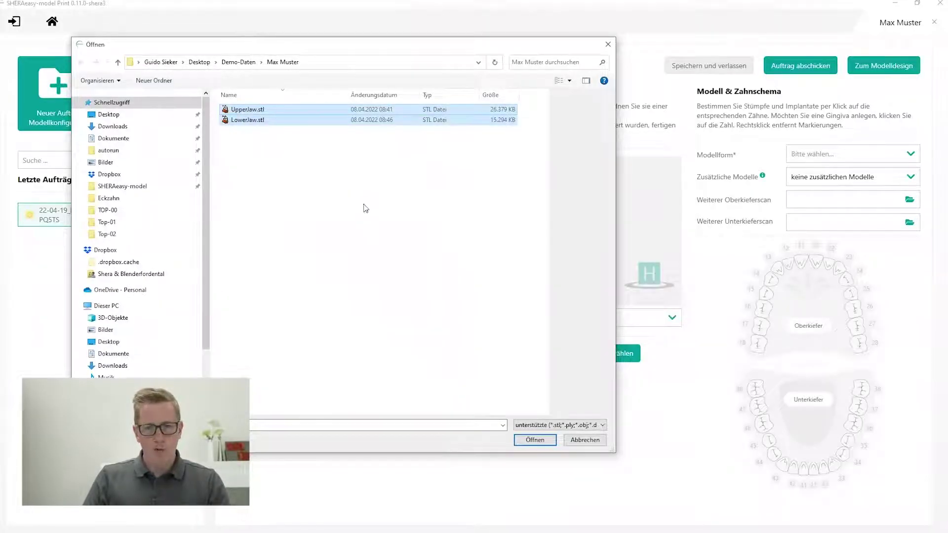
{"action": "left_click", "coordinate": [538, 441]}
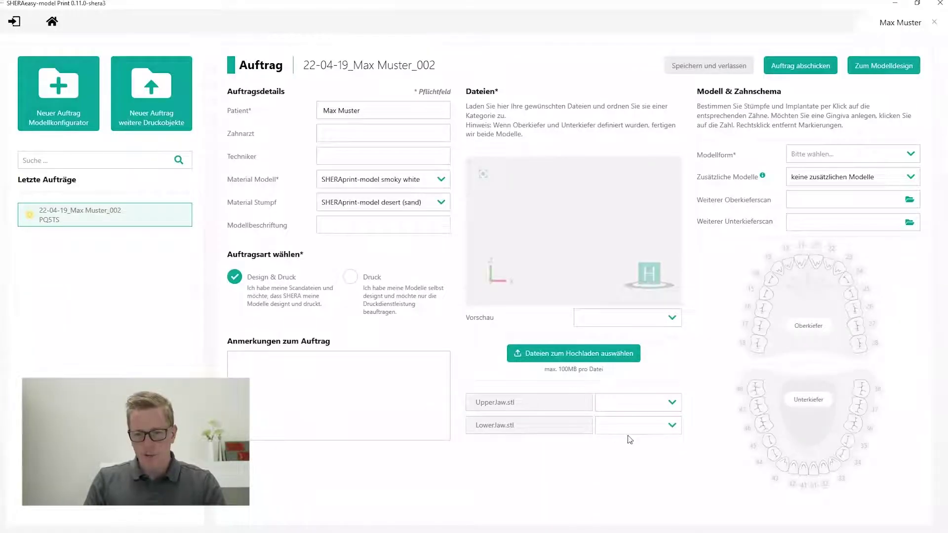
{"action": "left_click", "coordinate": [637, 403]}
{"action": "left_click", "coordinate": [631, 420]}
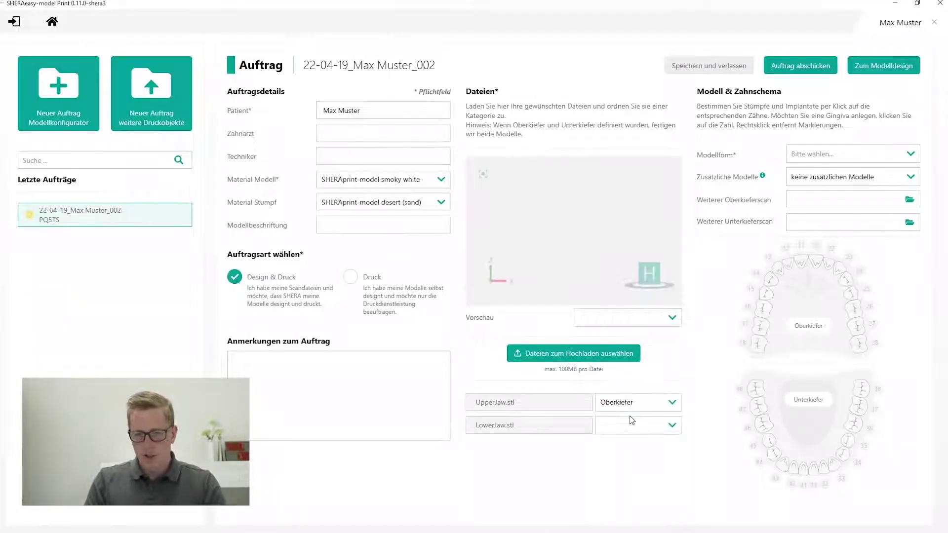
{"action": "left_click", "coordinate": [636, 431]}
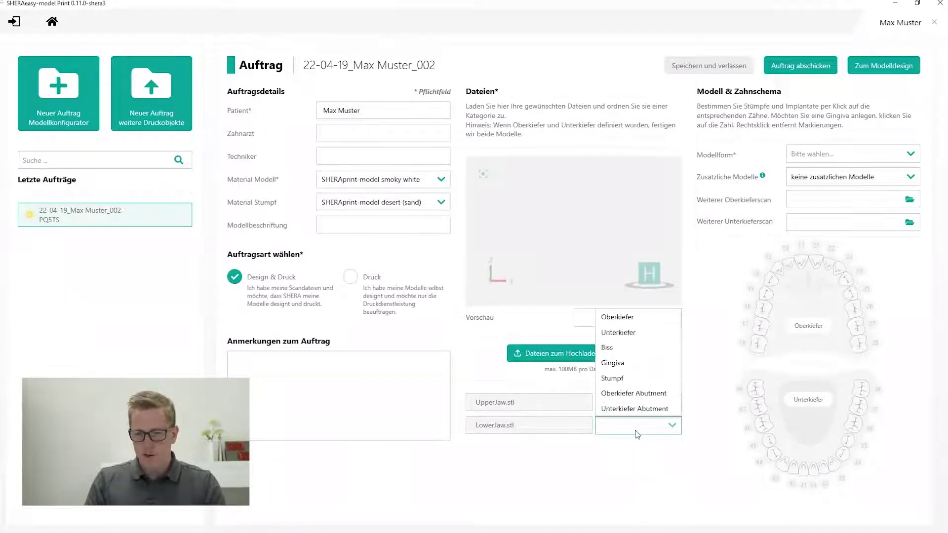
{"action": "left_click", "coordinate": [632, 333]}
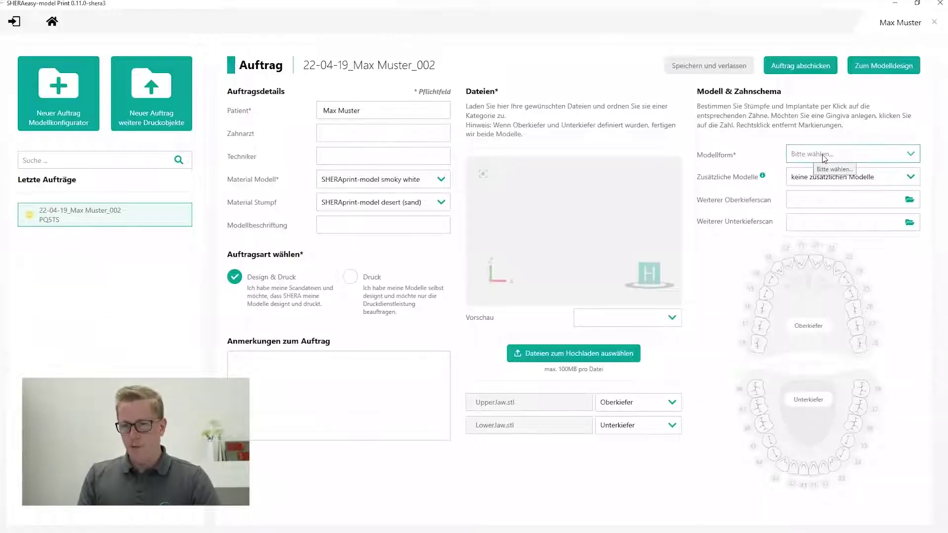
Set Modellform to Ganzer Kiefer mit Stumpf oder Implantat and preview UpperJaw.stl
{"action": "left_click", "coordinate": [824, 159]}
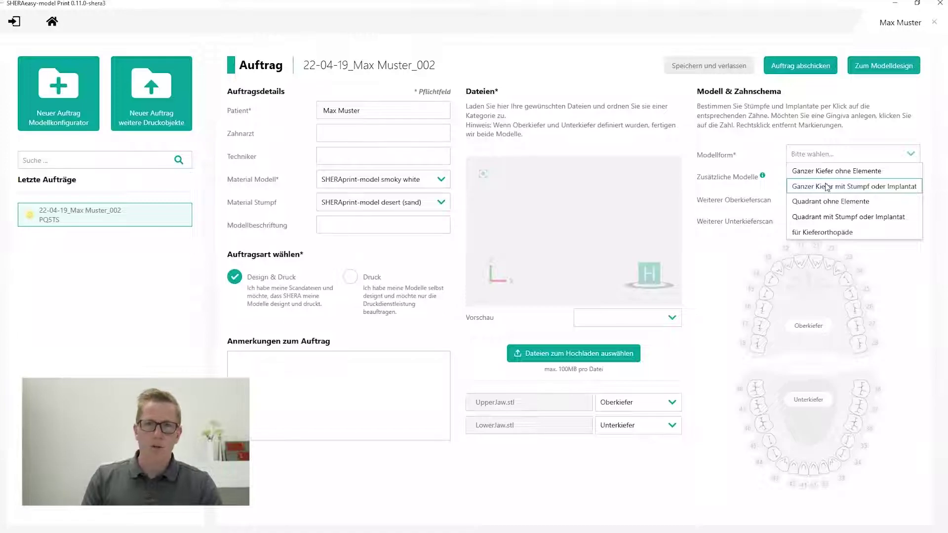
{"action": "left_click", "coordinate": [866, 189]}
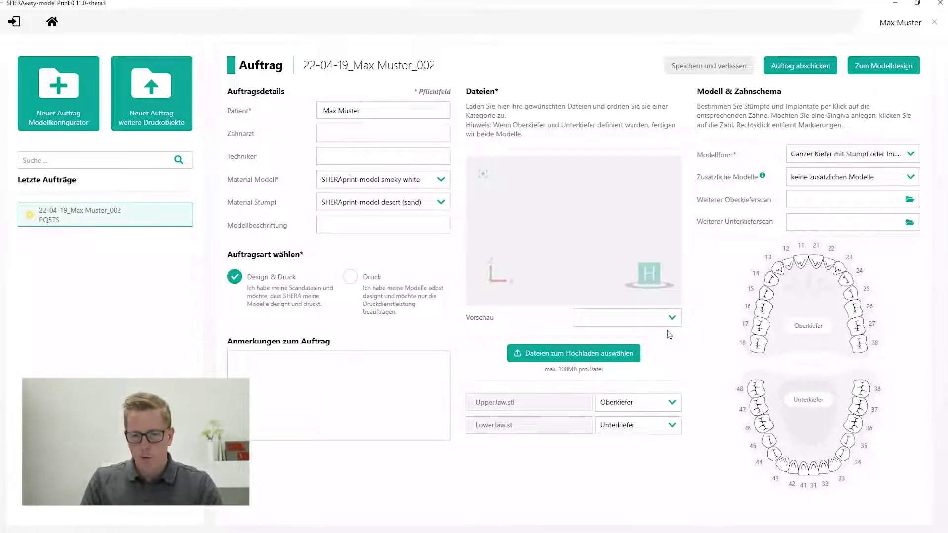
{"action": "left_click", "coordinate": [631, 322]}
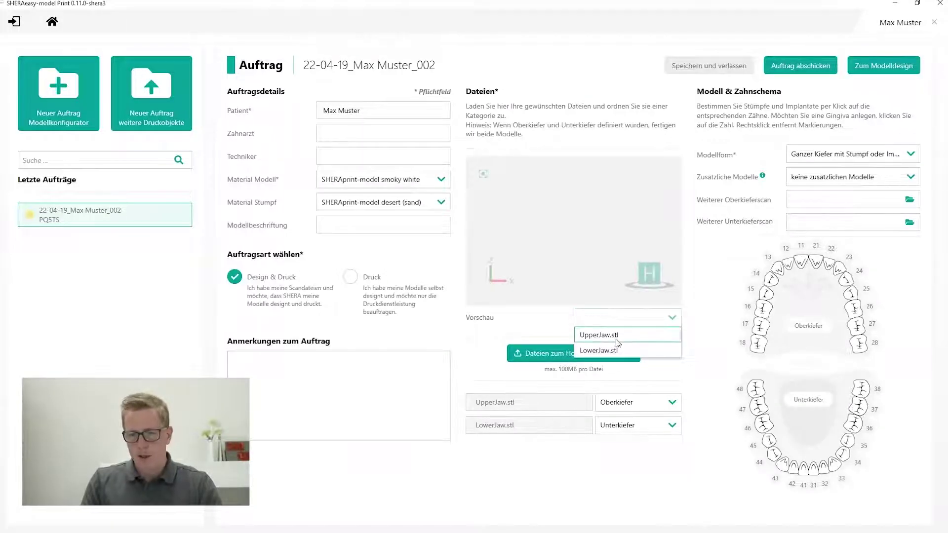
{"action": "left_click", "coordinate": [617, 336]}
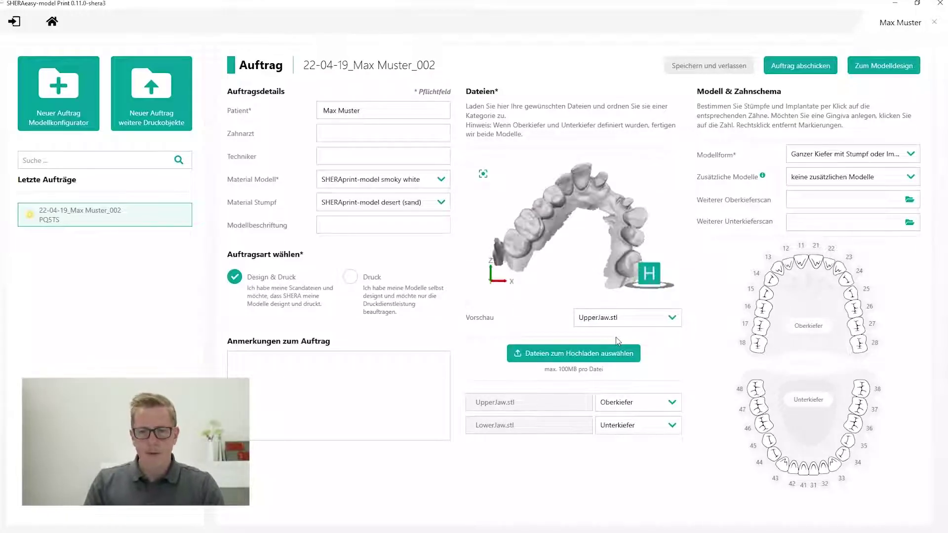
{"action": "mouse_move", "coordinate": [604, 211]}
{"action": "left_mouse_down"}
{"action": "mouse_move", "coordinate": [562, 192]}
{"action": "mouse_move", "coordinate": [562, 230]}
{"action": "left_mouse_up"}
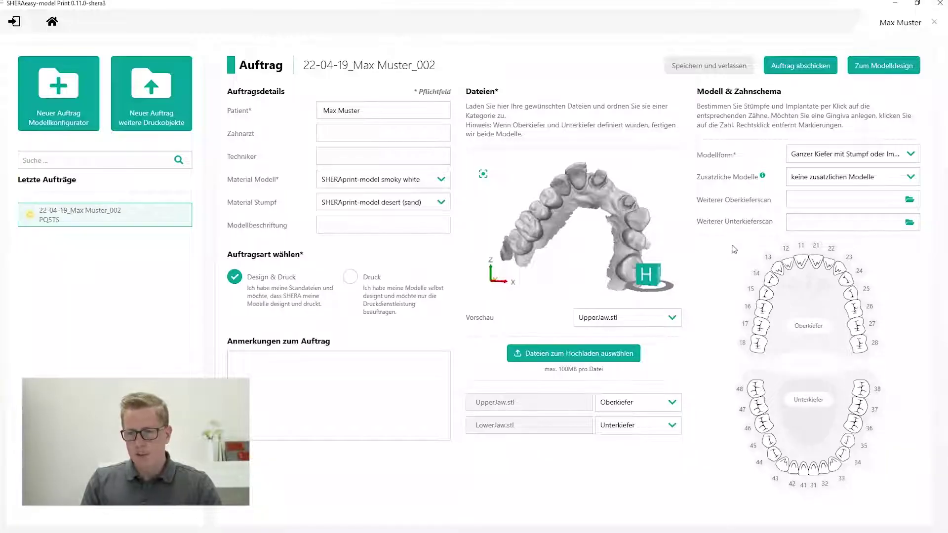
Mark teeth 22 and 11 as removable dies, and 12 and 23 as neighbouring teeth
{"action": "left_click", "coordinate": [831, 269]}
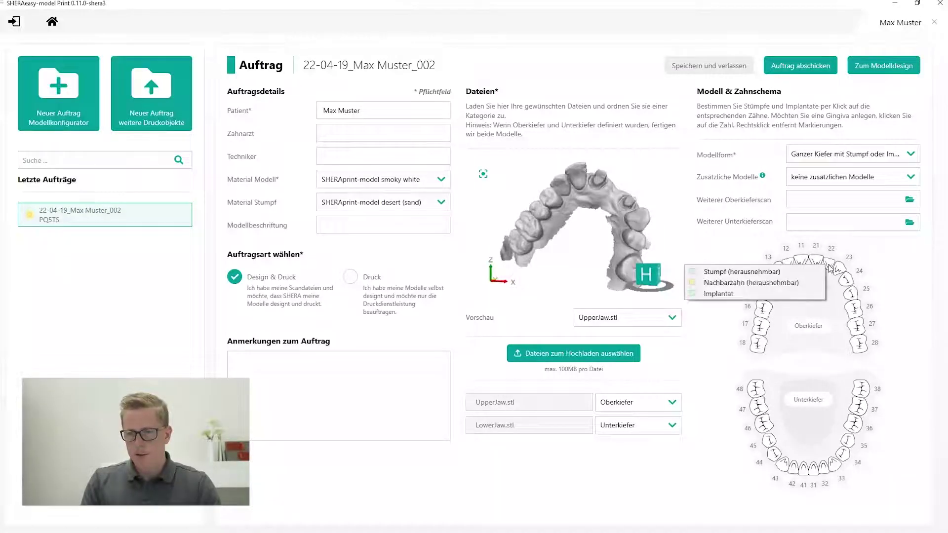
{"action": "left_click", "coordinate": [778, 272]}
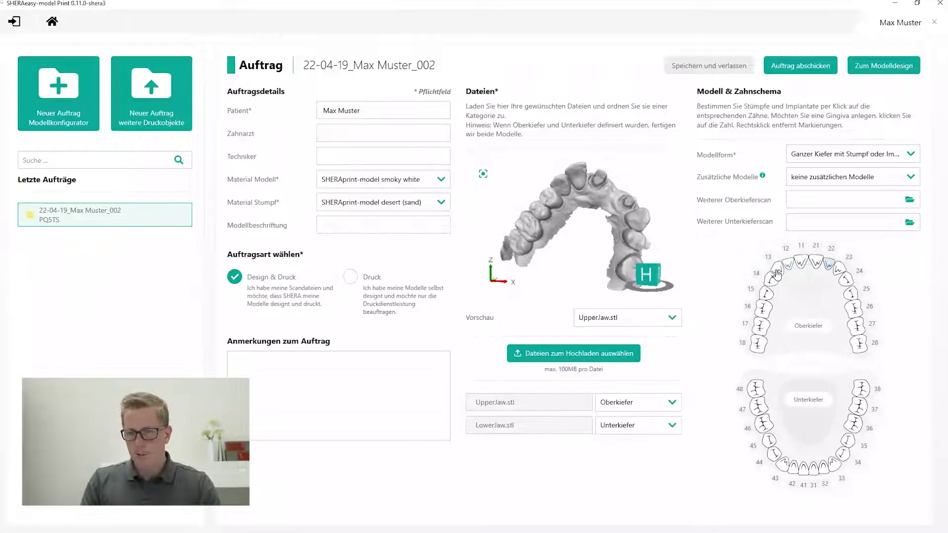
{"action": "left_click", "coordinate": [803, 263]}
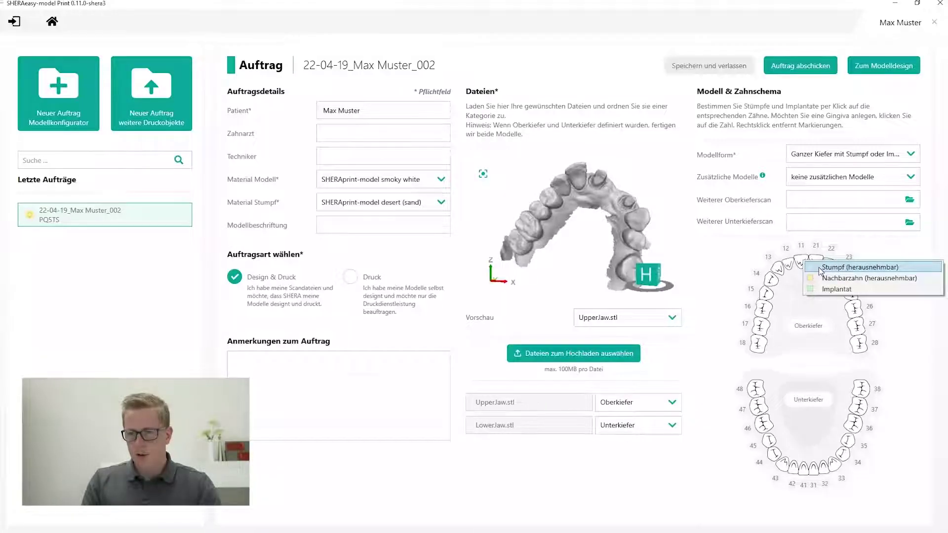
{"action": "left_click", "coordinate": [819, 268]}
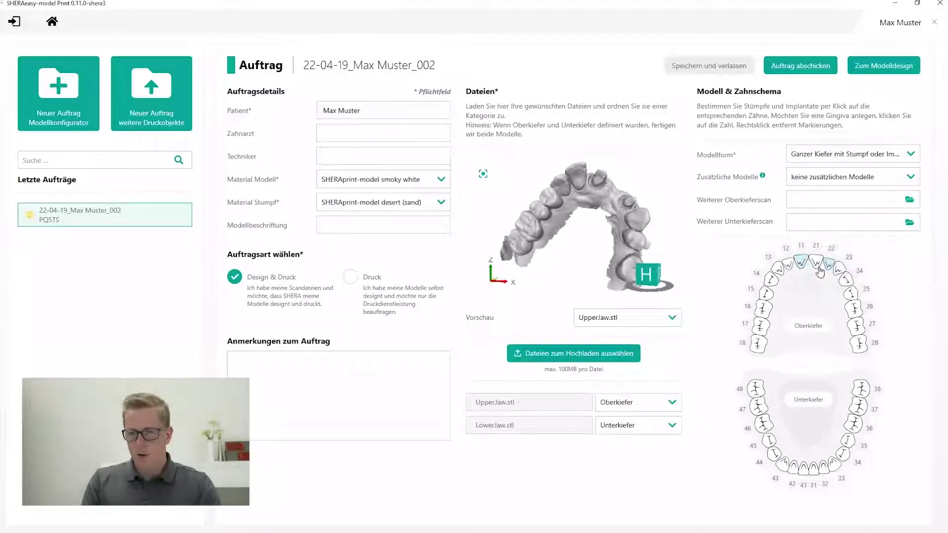
{"action": "left_click", "coordinate": [790, 268]}
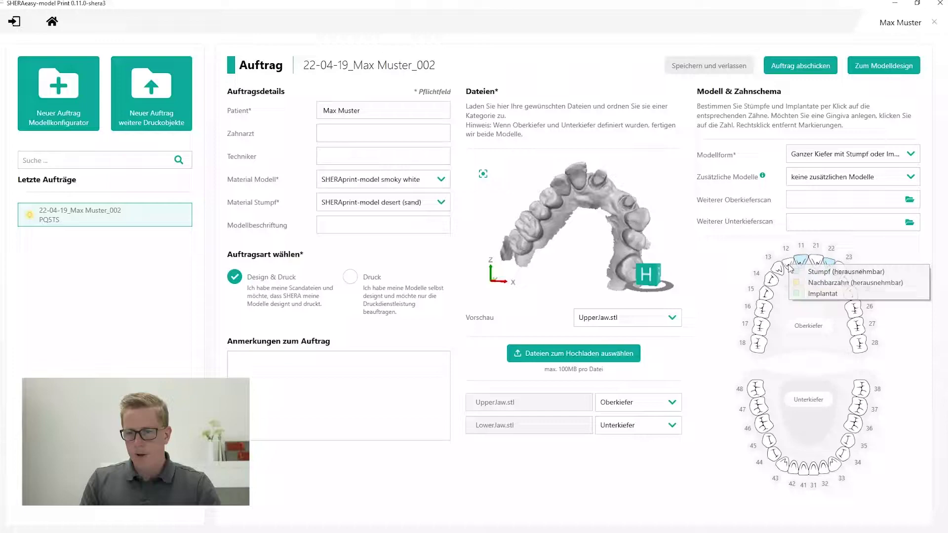
{"action": "left_click", "coordinate": [807, 284]}
{"action": "left_click", "coordinate": [841, 271]}
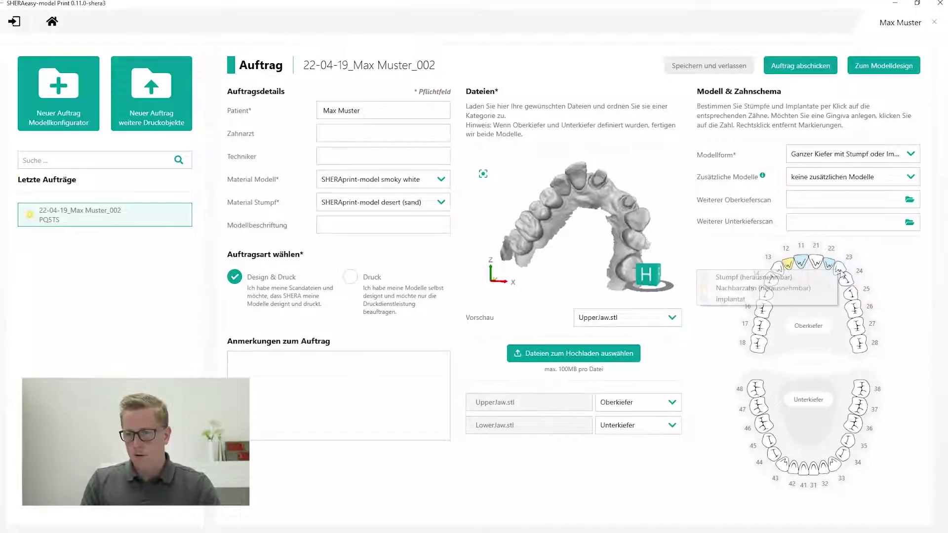
{"action": "left_click", "coordinate": [791, 288]}
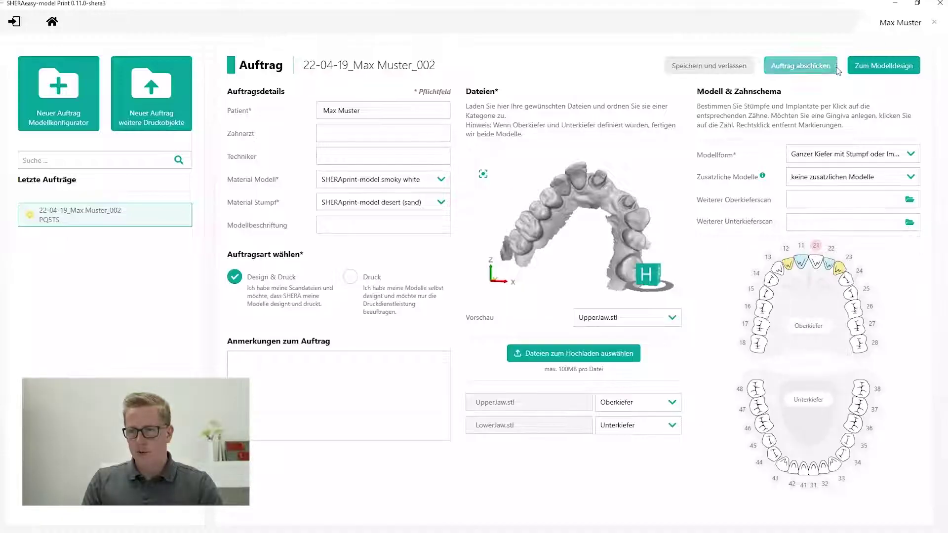
Proceed to model design and rotate the upper jaw scan to an occlusal view
{"action": "left_click", "coordinate": [869, 67]}
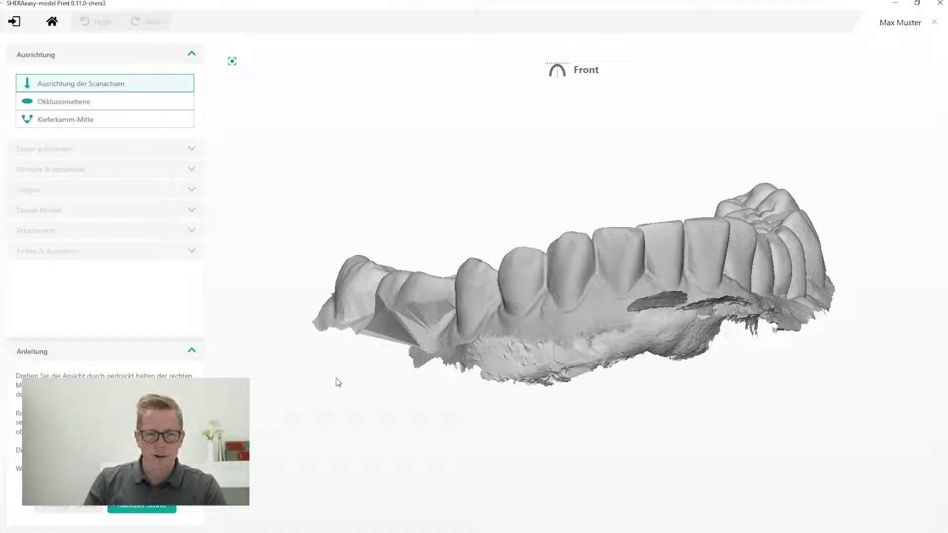
{"action": "mouse_move", "coordinate": [281, 396]}
{"action": "right_mouse_down"}
{"action": "mouse_move", "coordinate": [321, 378]}
{"action": "mouse_move", "coordinate": [472, 389]}
{"action": "mouse_move", "coordinate": [543, 354]}
{"action": "mouse_move", "coordinate": [556, 429]}
{"action": "mouse_move", "coordinate": [535, 436]}
{"action": "mouse_move", "coordinate": [561, 414]}
{"action": "mouse_move", "coordinate": [529, 406]}
{"action": "mouse_move", "coordinate": [543, 403]}
{"action": "right_mouse_up"}
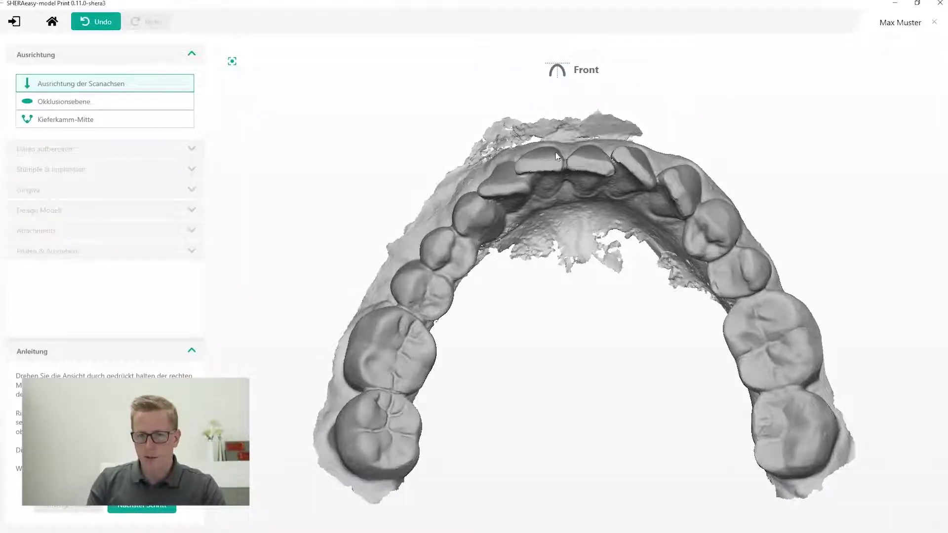
{"action": "right_click_drag", "start_coordinate": [566, 303], "coordinate": [568, 306]}
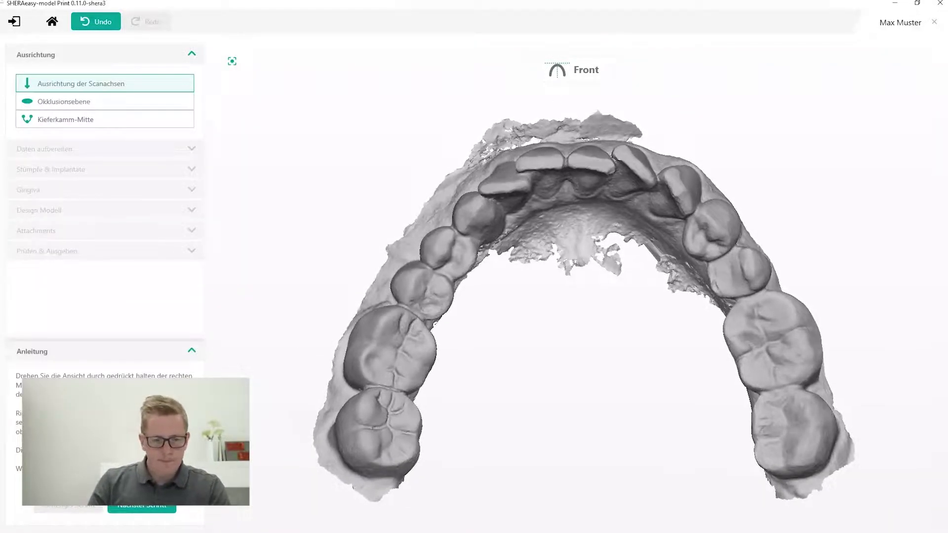
Raise and tilt the Okklusionsebene onto the upper teeth's biting surfaces, checking from several angles
{"action": "left_click", "coordinate": [151, 510]}
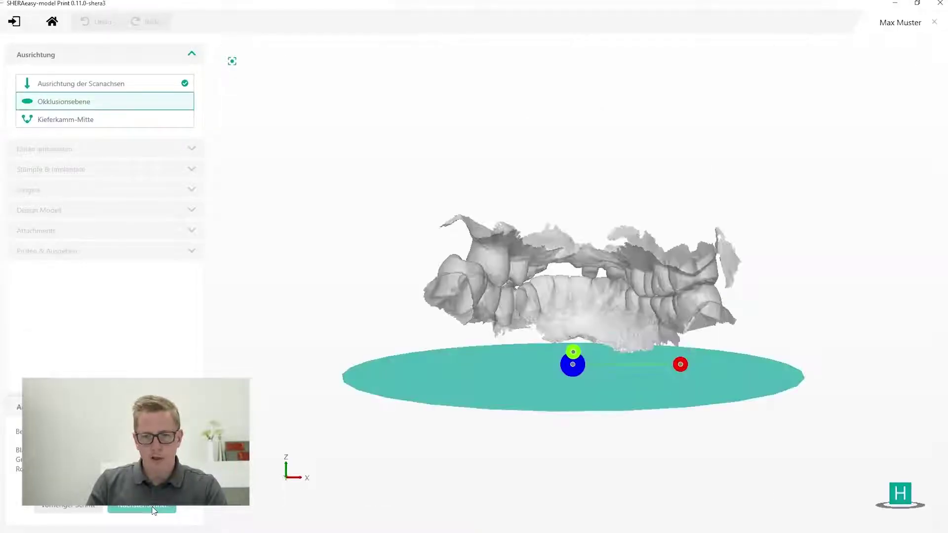
{"action": "left_click_drag", "start_coordinate": [572, 371], "coordinate": [578, 291]}
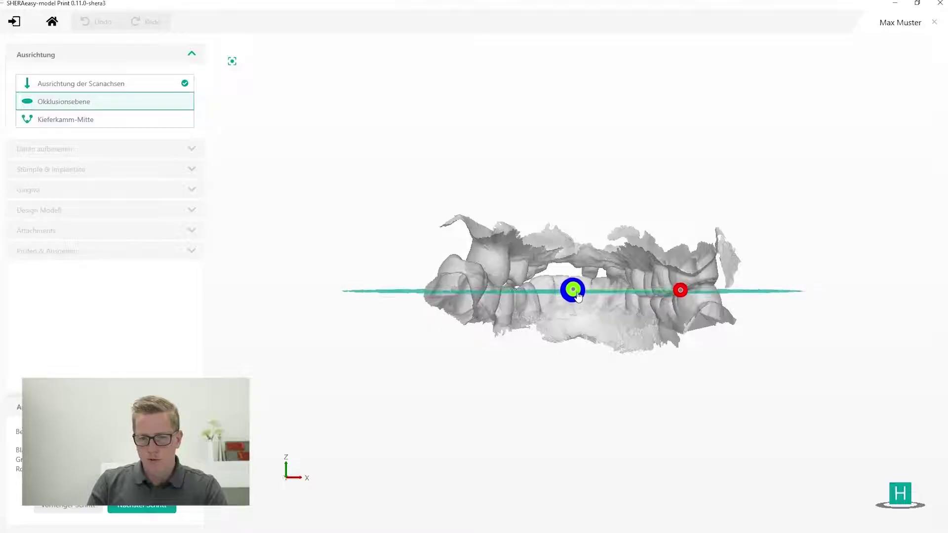
{"action": "left_click_drag", "start_coordinate": [578, 291], "coordinate": [578, 287]}
{"action": "middle_click_drag", "start_coordinate": [589, 345], "coordinate": [271, 342]}
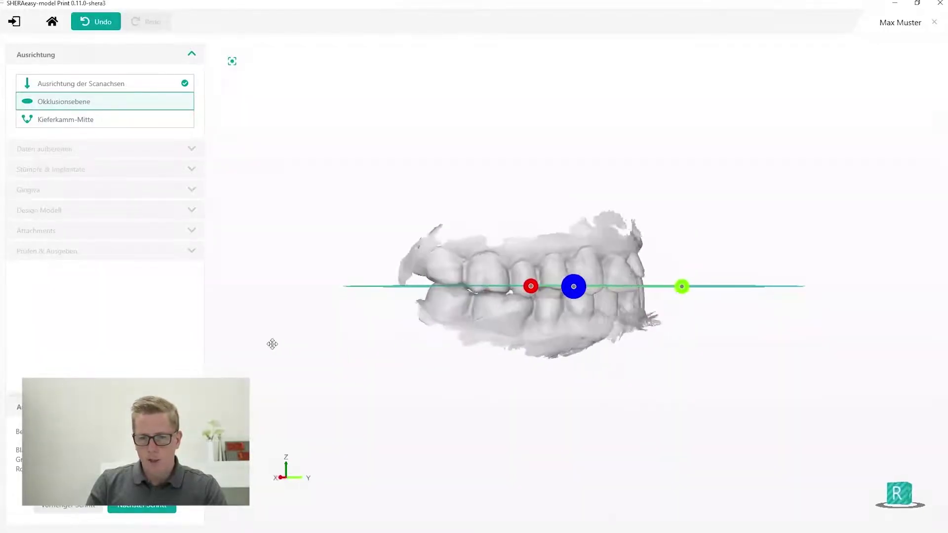
{"action": "mouse_move", "coordinate": [586, 287]}
{"action": "left_mouse_down"}
{"action": "mouse_move", "coordinate": [575, 309]}
{"action": "mouse_move", "coordinate": [574, 281]}
{"action": "left_mouse_up"}
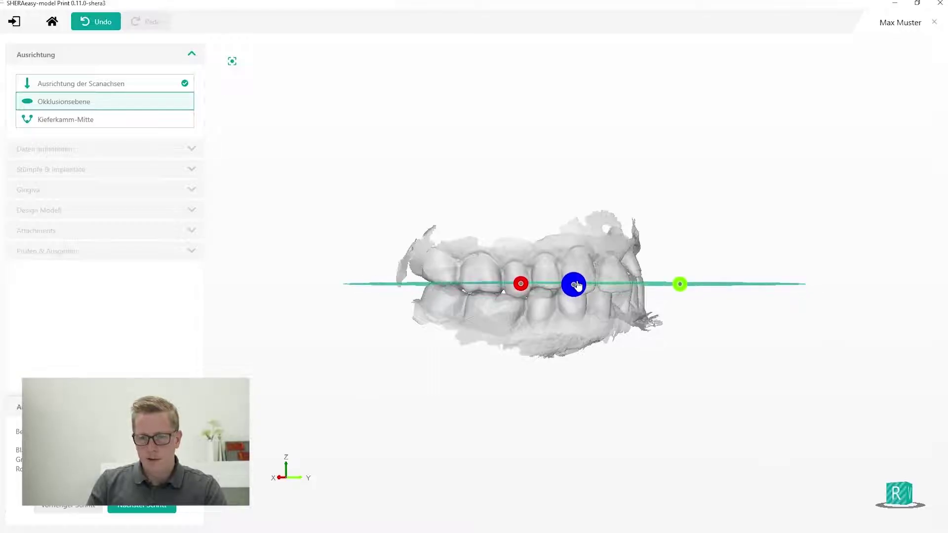
{"action": "middle_click_drag", "start_coordinate": [574, 284], "coordinate": [452, 323]}
{"action": "left_click_drag", "start_coordinate": [468, 287], "coordinate": [470, 295]}
{"action": "mouse_move", "coordinate": [469, 294]}
{"action": "middle_mouse_down"}
{"action": "mouse_move", "coordinate": [597, 310]}
{"action": "mouse_move", "coordinate": [401, 296]}
{"action": "mouse_move", "coordinate": [587, 302]}
{"action": "mouse_move", "coordinate": [538, 274]}
{"action": "mouse_move", "coordinate": [600, 344]}
{"action": "middle_mouse_up"}
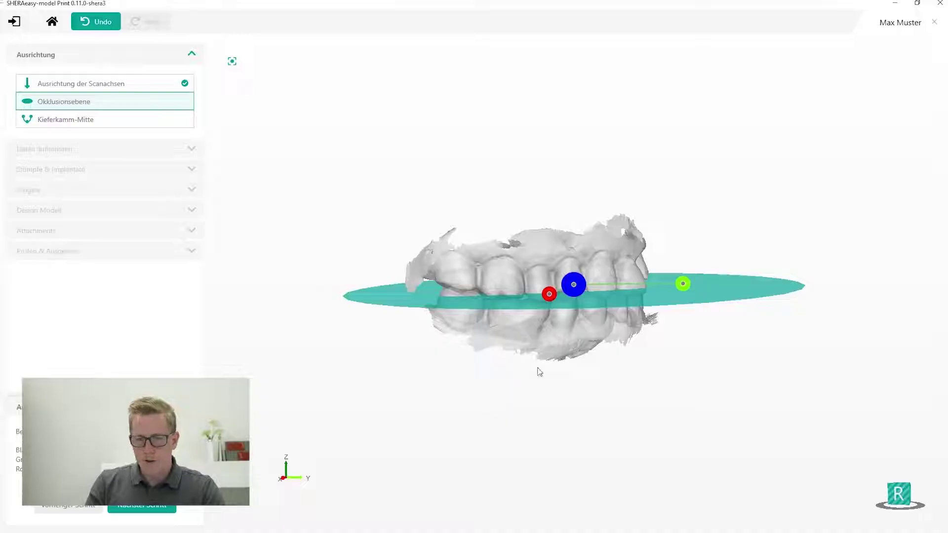
{"action": "mouse_move", "coordinate": [649, 342]}
{"action": "middle_mouse_down"}
{"action": "mouse_move", "coordinate": [472, 354]}
{"action": "mouse_move", "coordinate": [582, 359]}
{"action": "mouse_move", "coordinate": [554, 360]}
{"action": "mouse_move", "coordinate": [425, 416]}
{"action": "middle_mouse_up"}
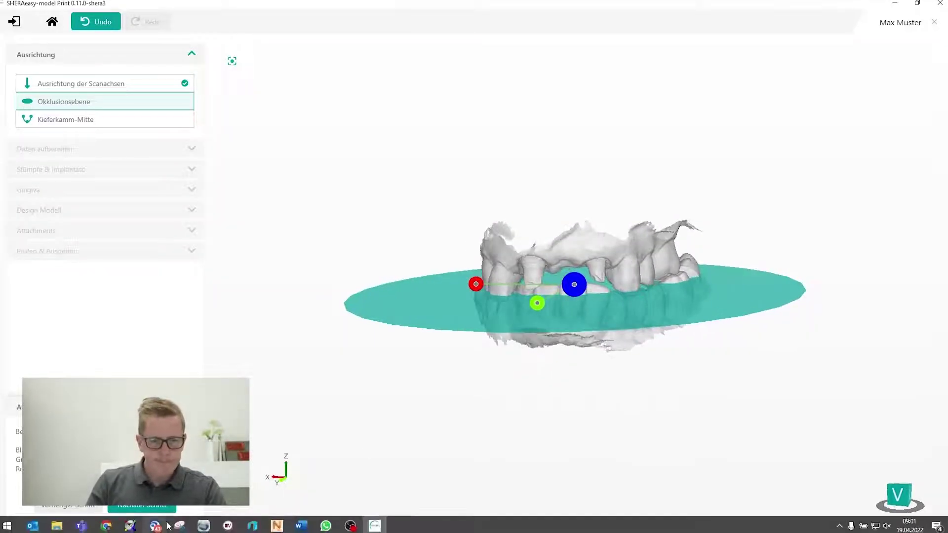
Fit the Kieferkamm-Mitte arch's front and end points onto the upper jaw's teeth
{"action": "left_click", "coordinate": [143, 509]}
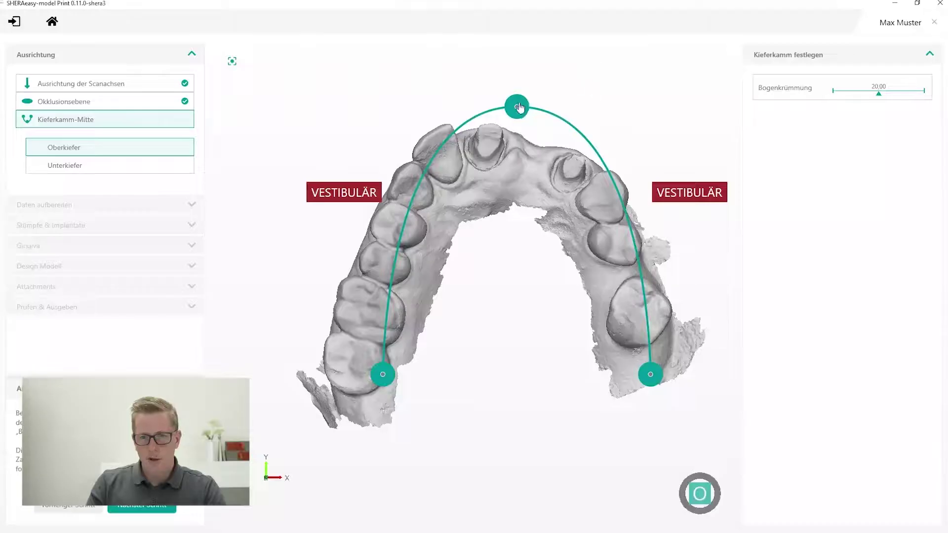
{"action": "left_click_drag", "start_coordinate": [516, 106], "coordinate": [500, 132]}
{"action": "left_click_drag", "start_coordinate": [385, 376], "coordinate": [347, 374]}
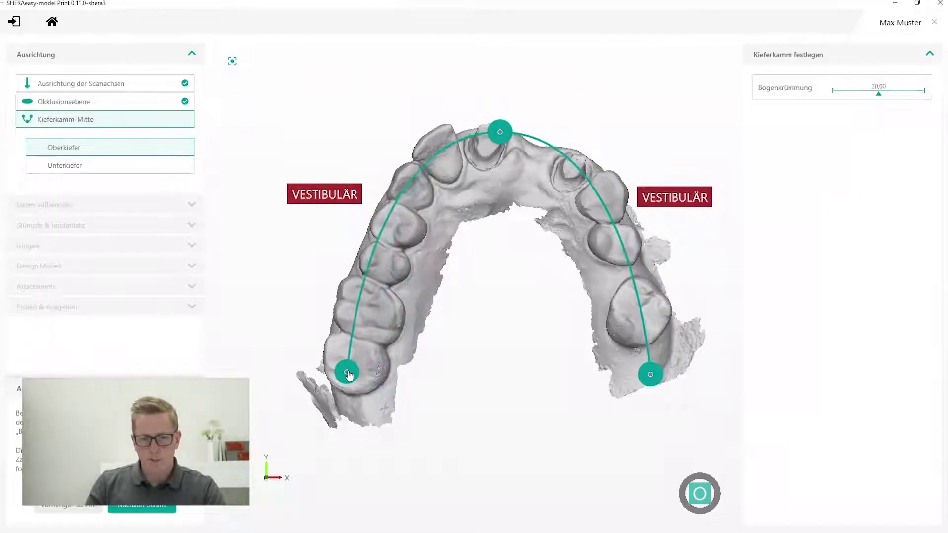
{"action": "left_click_drag", "start_coordinate": [650, 380], "coordinate": [649, 369]}
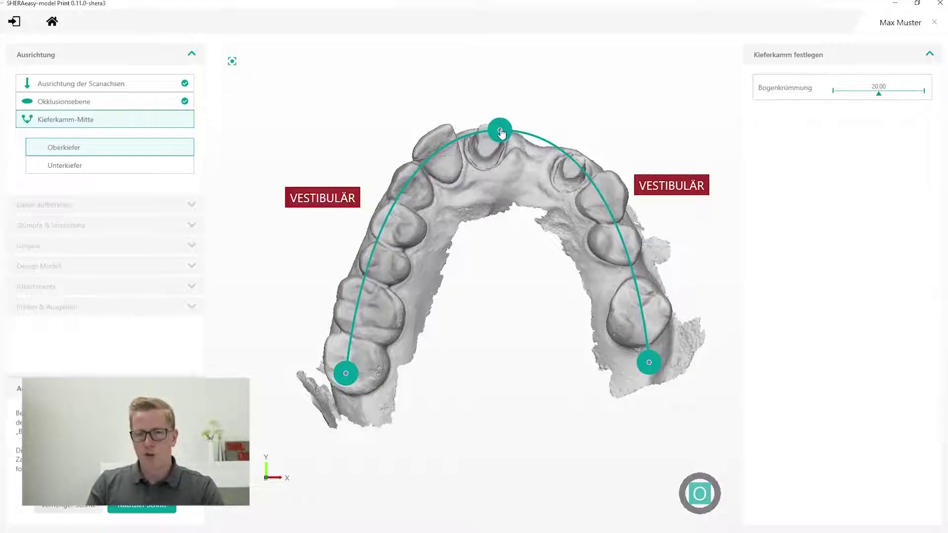
{"action": "left_click_drag", "start_coordinate": [501, 134], "coordinate": [503, 137]}
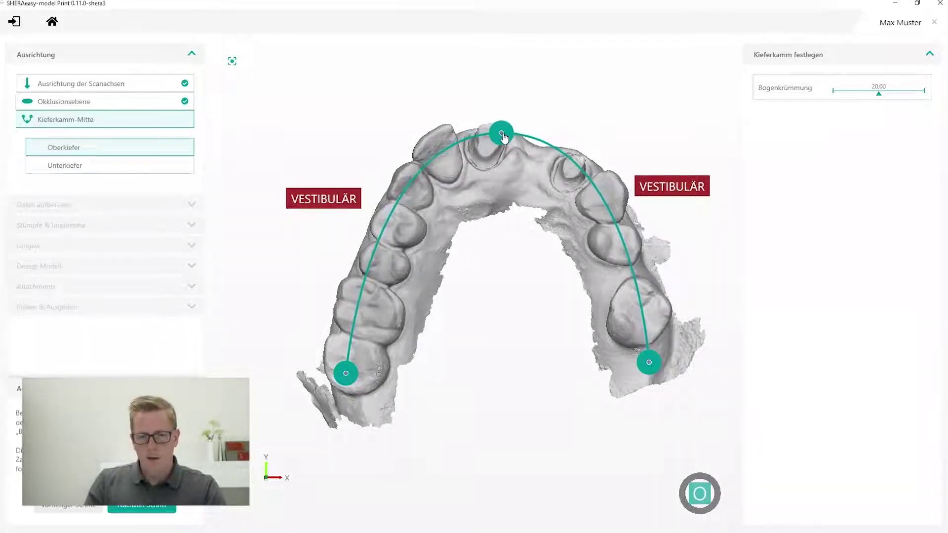
Fit the lower jaw's arch onto its incisors and molars and slightly flatten the Bogenkrümmung
{"action": "left_click", "coordinate": [140, 510]}
{"action": "left_click_drag", "start_coordinate": [474, 162], "coordinate": [476, 195]}
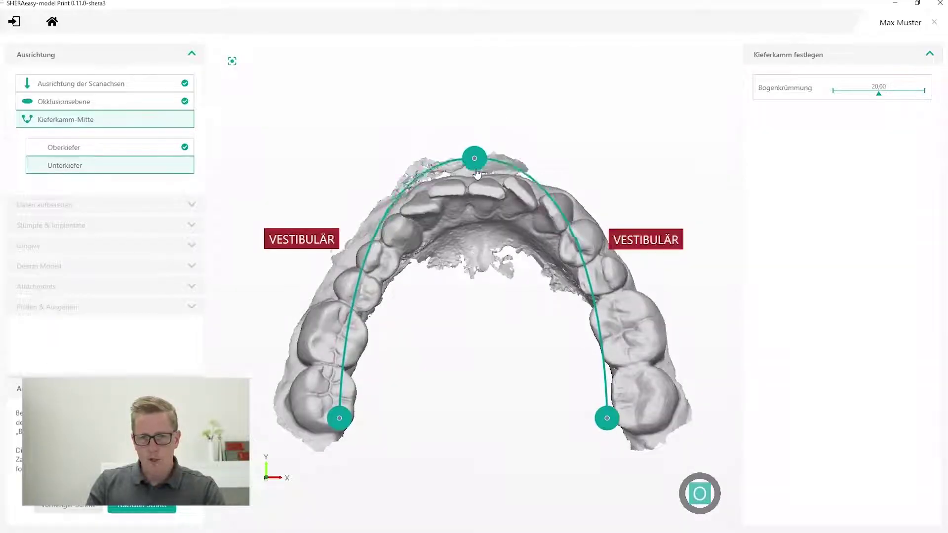
{"action": "left_click_drag", "start_coordinate": [606, 415], "coordinate": [637, 416]}
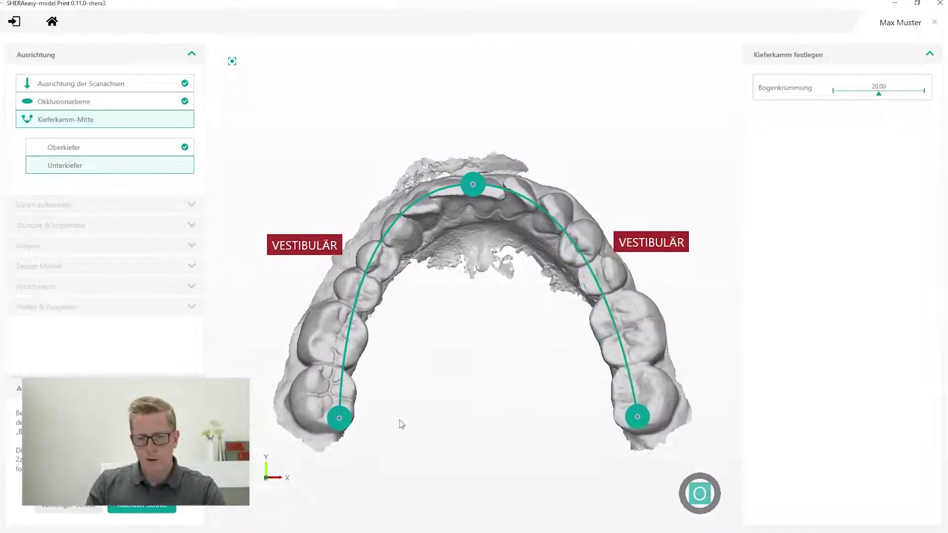
{"action": "left_click_drag", "start_coordinate": [341, 428], "coordinate": [330, 422]}
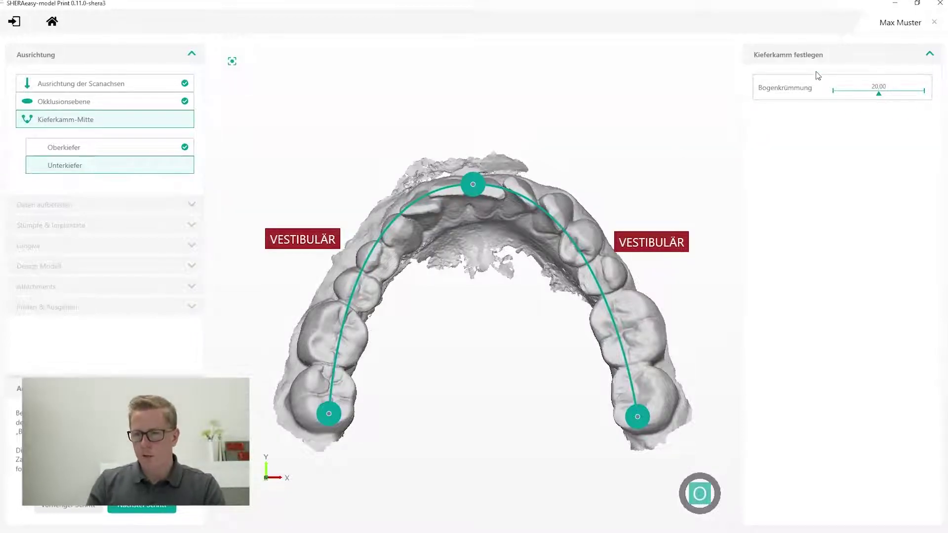
{"action": "mouse_move", "coordinate": [878, 93]}
{"action": "left_mouse_down"}
{"action": "mouse_move", "coordinate": [862, 94]}
{"action": "mouse_move", "coordinate": [894, 92]}
{"action": "mouse_move", "coordinate": [865, 91]}
{"action": "mouse_move", "coordinate": [880, 92]}
{"action": "left_mouse_up"}
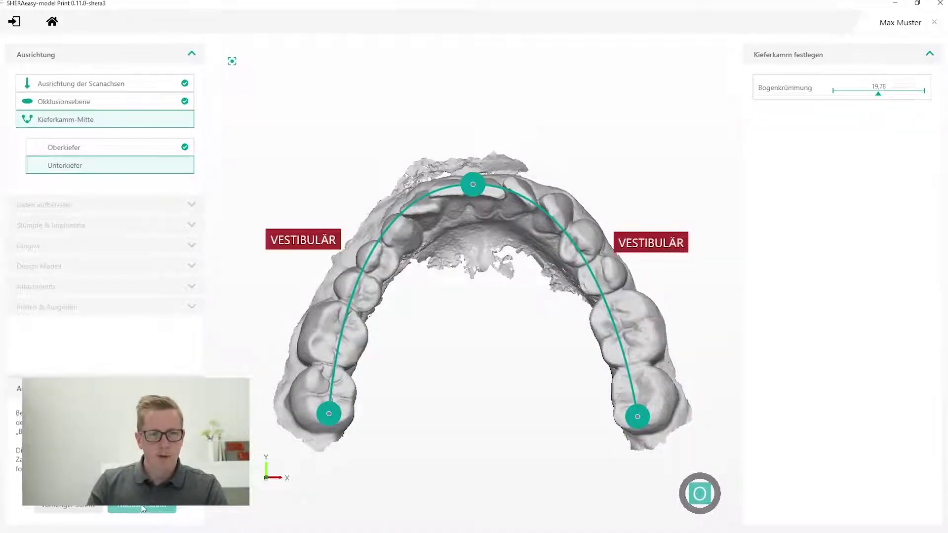
{"action": "left_click", "coordinate": [145, 508]}
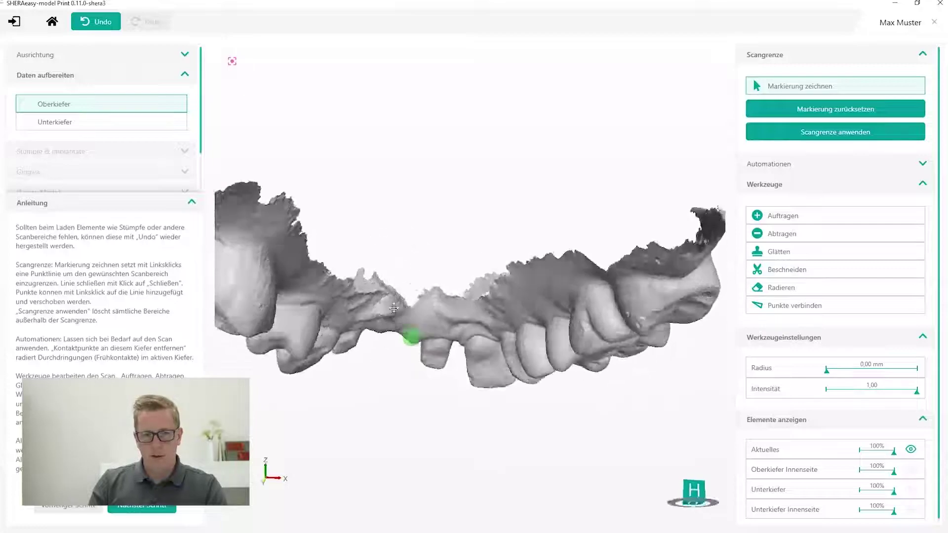
Place scan-boundary points around the upper jaw's gum line and close the loop
{"action": "mouse_move", "coordinate": [417, 279]}
{"action": "right_mouse_down"}
{"action": "mouse_move", "coordinate": [423, 318]}
{"action": "mouse_move", "coordinate": [422, 302]}
{"action": "mouse_move", "coordinate": [474, 262]}
{"action": "mouse_move", "coordinate": [492, 233]}
{"action": "mouse_move", "coordinate": [481, 269]}
{"action": "mouse_move", "coordinate": [486, 308]}
{"action": "mouse_move", "coordinate": [445, 363]}
{"action": "mouse_move", "coordinate": [600, 339]}
{"action": "mouse_move", "coordinate": [567, 349]}
{"action": "right_mouse_up"}
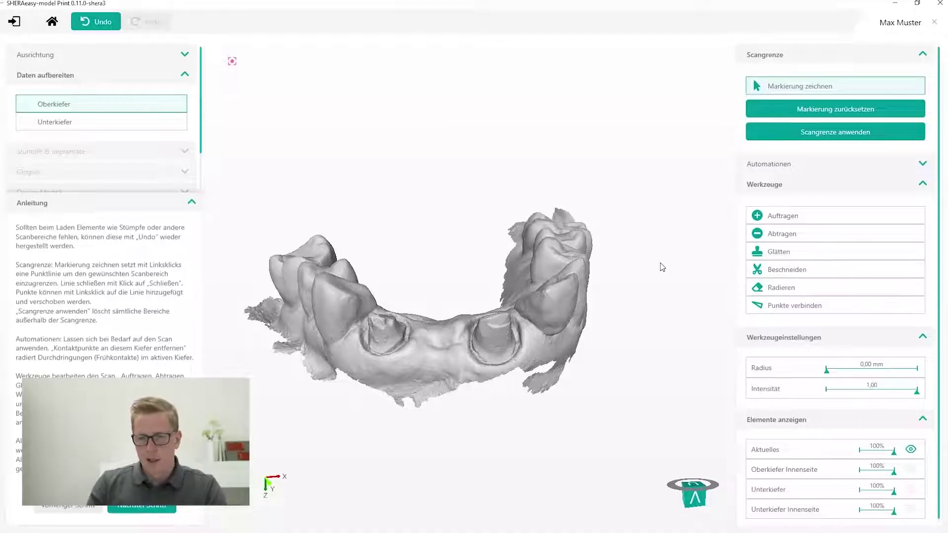
{"action": "middle_click_drag", "start_coordinate": [557, 234], "coordinate": [580, 281]}
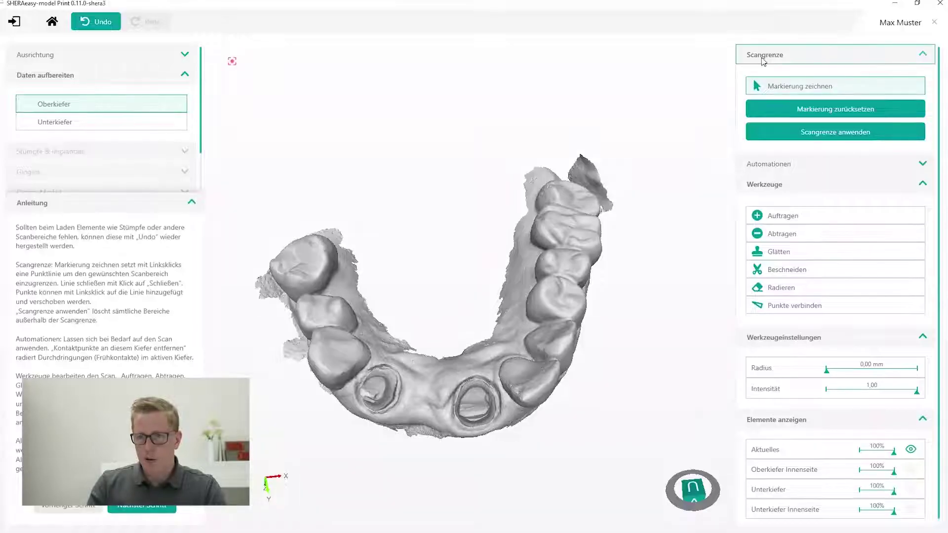
{"action": "middle_click_drag", "start_coordinate": [449, 188], "coordinate": [414, 249]}
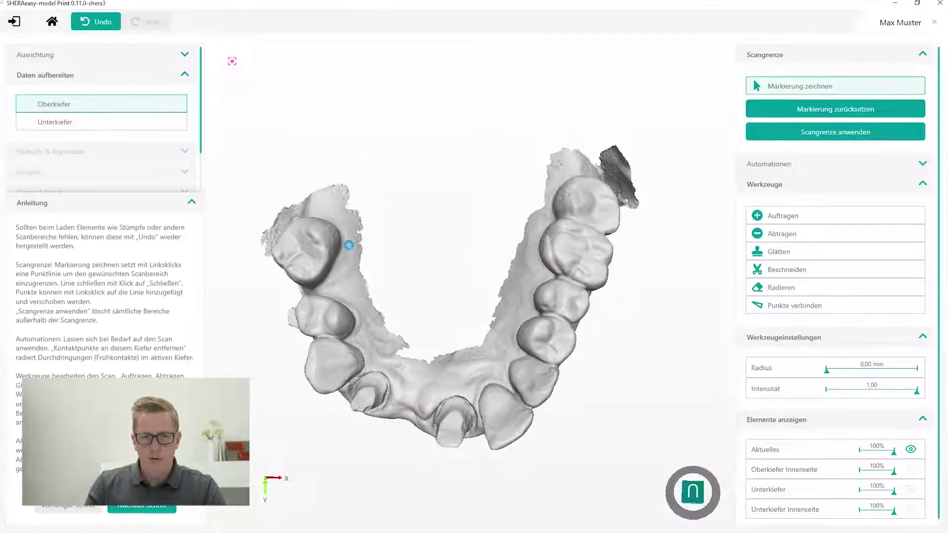
{"action": "left_click", "coordinate": [329, 195]}
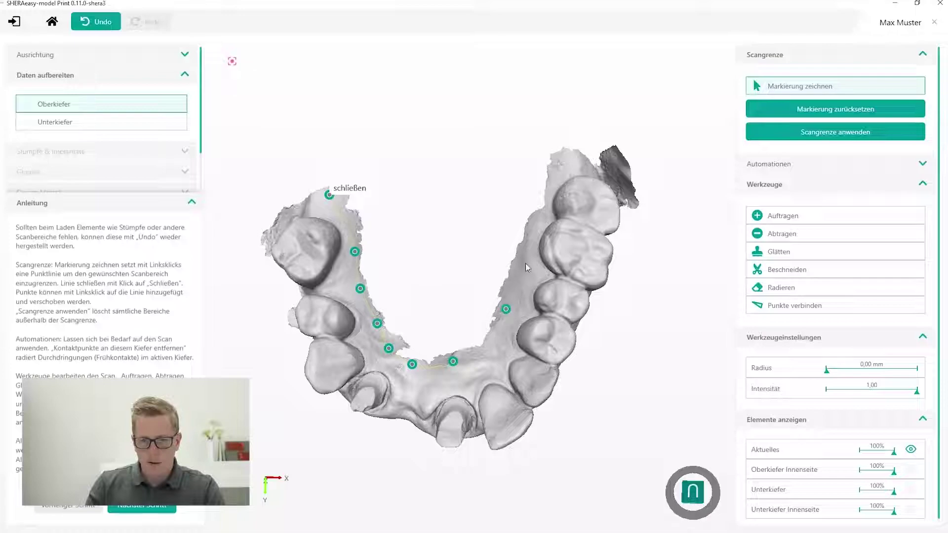
{"action": "right_click_drag", "start_coordinate": [553, 182], "coordinate": [632, 353]}
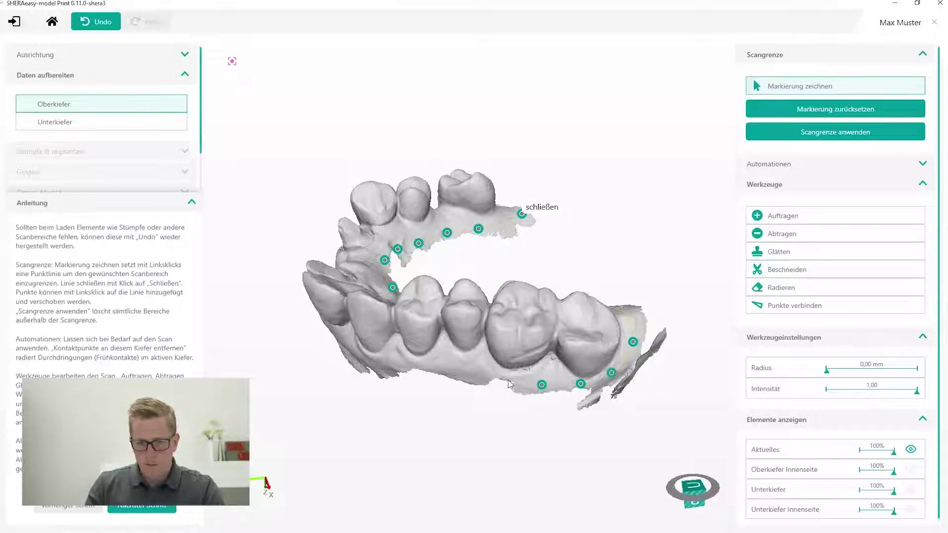
{"action": "right_click_drag", "start_coordinate": [470, 382], "coordinate": [524, 315]}
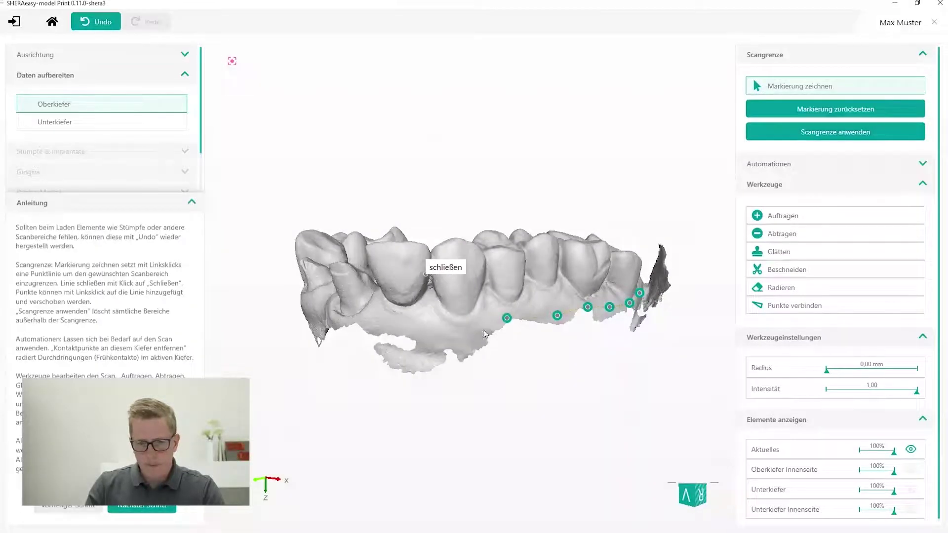
{"action": "right_click_drag", "start_coordinate": [354, 324], "coordinate": [488, 311]}
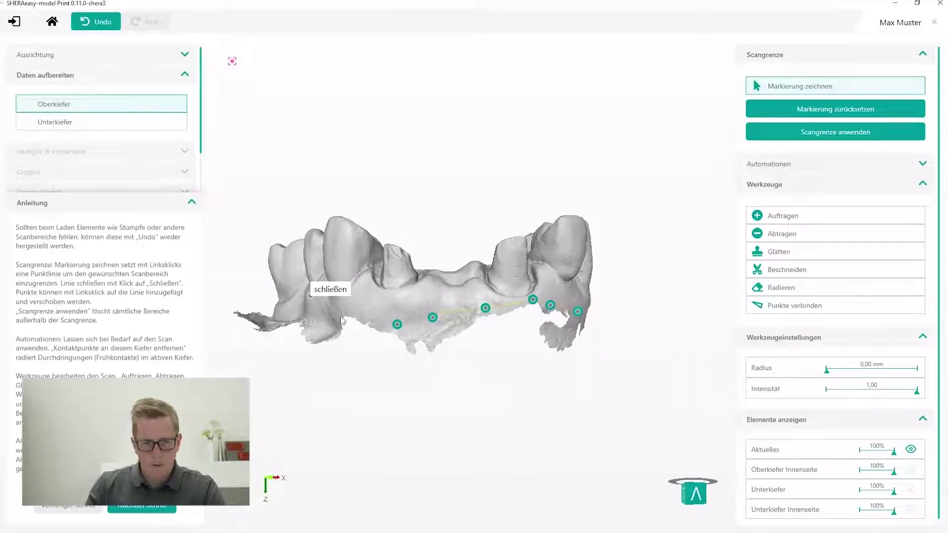
{"action": "right_click_drag", "start_coordinate": [341, 320], "coordinate": [427, 320]}
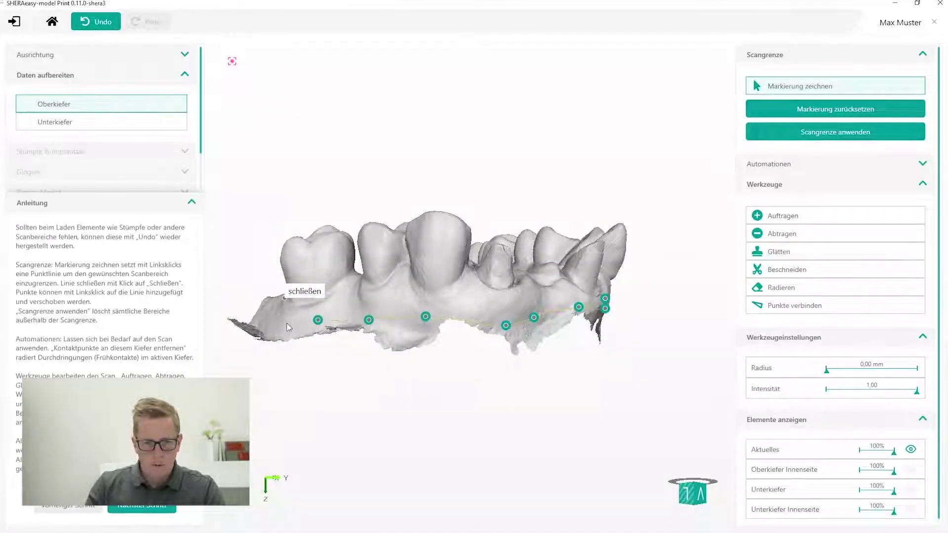
{"action": "right_click_drag", "start_coordinate": [275, 326], "coordinate": [338, 407]}
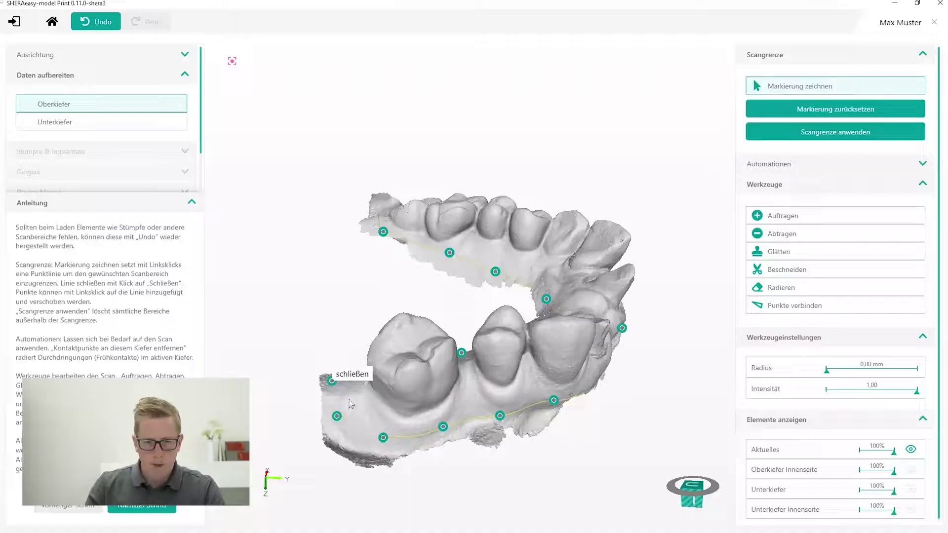
{"action": "left_click", "coordinate": [344, 378]}
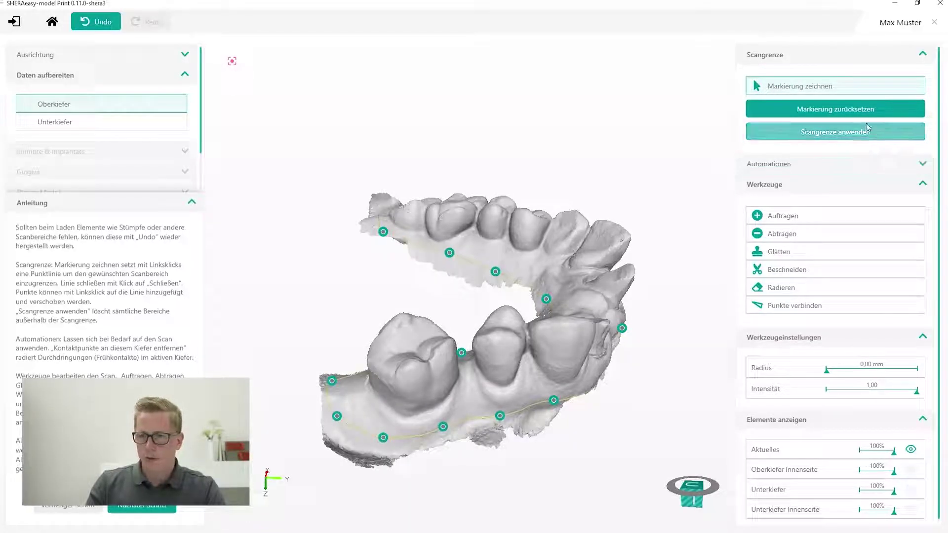
Apply the Scangrenze trim to the upper jaw, inspect it, and advance to the Unterkiefer
{"action": "left_click", "coordinate": [787, 133]}
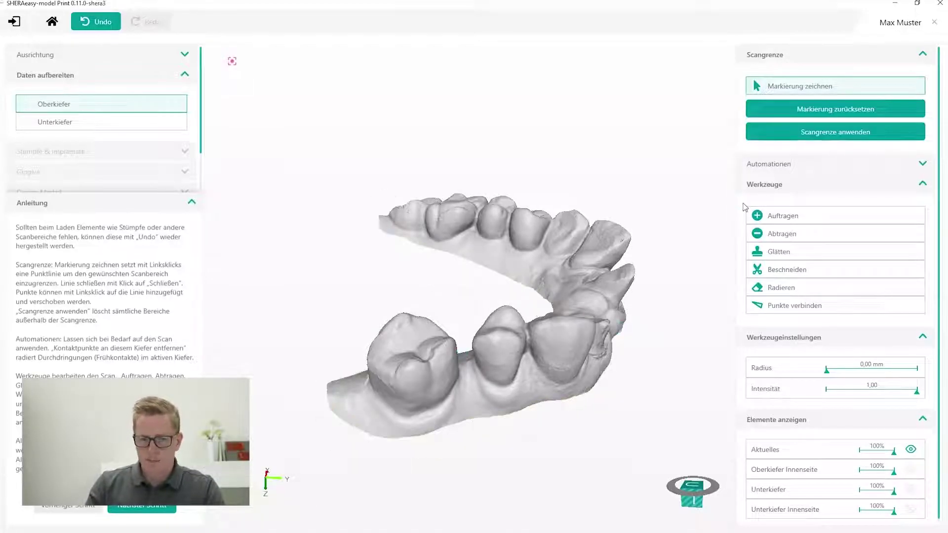
{"action": "mouse_move", "coordinate": [439, 408]}
{"action": "middle_mouse_down"}
{"action": "mouse_move", "coordinate": [388, 335]}
{"action": "mouse_move", "coordinate": [338, 334]}
{"action": "mouse_move", "coordinate": [414, 385]}
{"action": "mouse_move", "coordinate": [609, 342]}
{"action": "mouse_move", "coordinate": [584, 391]}
{"action": "mouse_move", "coordinate": [560, 405]}
{"action": "middle_mouse_up"}
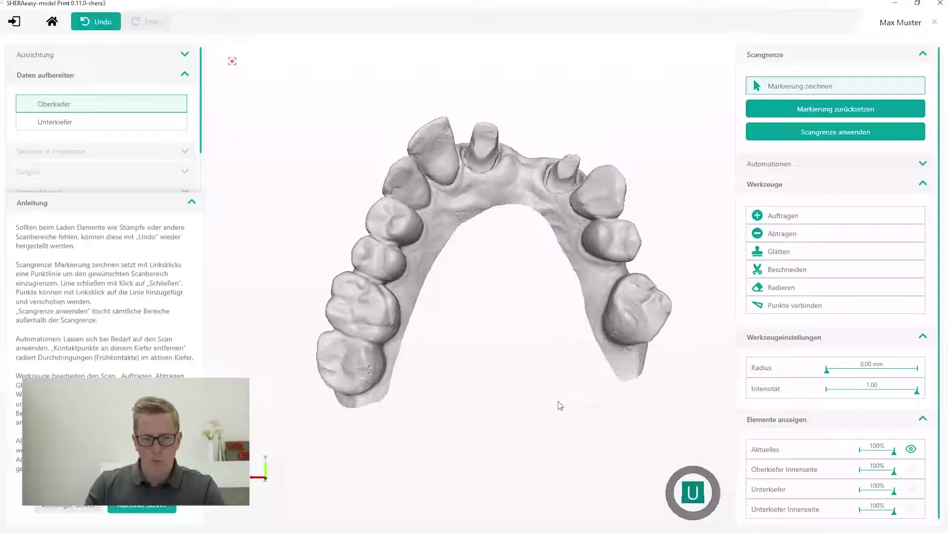
{"action": "left_click", "coordinate": [154, 511]}
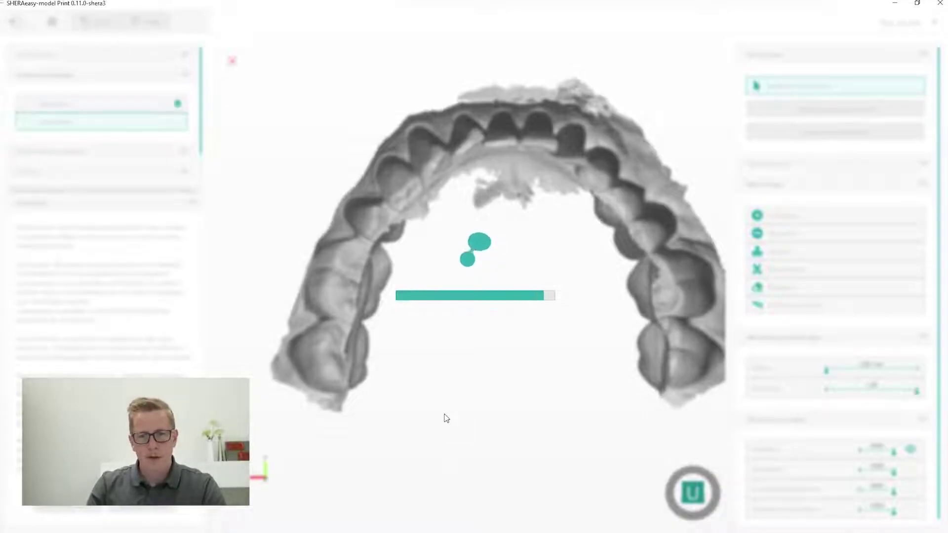
Switch to Beschneiden and outline a cut region along the lower jaw's back molar
{"action": "mouse_move", "coordinate": [499, 212]}
{"action": "left_mouse_down"}
{"action": "mouse_move", "coordinate": [440, 426]}
{"action": "mouse_move", "coordinate": [450, 423]}
{"action": "mouse_move", "coordinate": [448, 339]}
{"action": "mouse_move", "coordinate": [409, 457]}
{"action": "mouse_move", "coordinate": [430, 392]}
{"action": "left_mouse_up"}
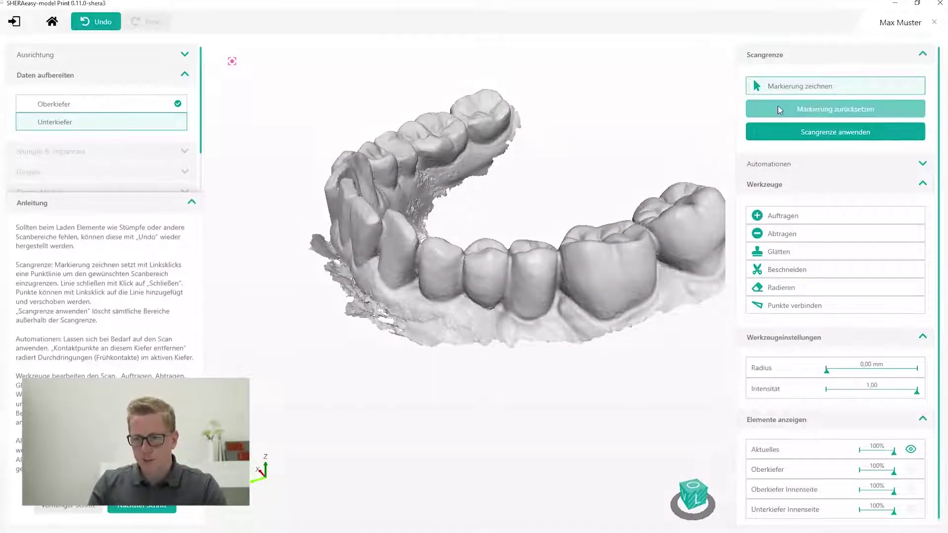
{"action": "left_click", "coordinate": [771, 275]}
{"action": "middle_click_drag", "start_coordinate": [646, 314], "coordinate": [507, 287]}
{"action": "right_click_drag", "start_coordinate": [506, 288], "coordinate": [578, 284]}
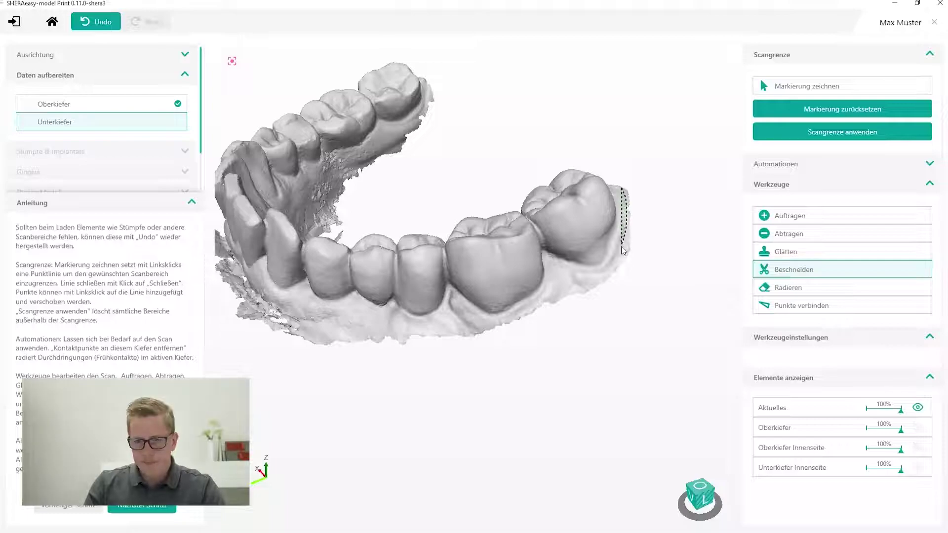
{"action": "mouse_move", "coordinate": [623, 250]}
{"action": "left_mouse_down"}
{"action": "mouse_move", "coordinate": [612, 274]}
{"action": "mouse_move", "coordinate": [578, 300]}
{"action": "mouse_move", "coordinate": [508, 325]}
{"action": "mouse_move", "coordinate": [468, 336]}
{"action": "mouse_move", "coordinate": [306, 326]}
{"action": "mouse_move", "coordinate": [256, 376]}
{"action": "mouse_move", "coordinate": [514, 420]}
{"action": "mouse_move", "coordinate": [677, 332]}
{"action": "mouse_move", "coordinate": [671, 188]}
{"action": "mouse_move", "coordinate": [651, 165]}
{"action": "left_mouse_up"}
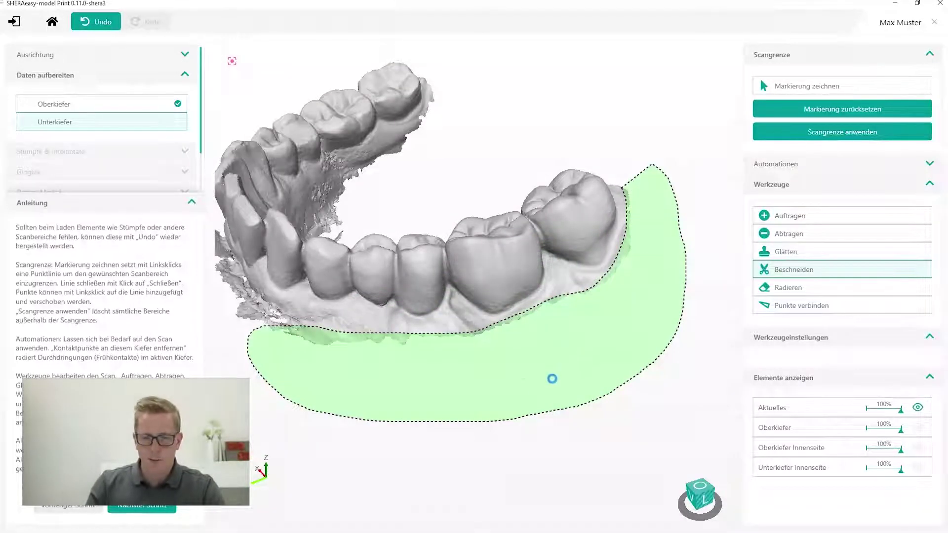
{"action": "left_click", "coordinate": [484, 390]}
Outline and cut away the excess gum below the lower teeth
{"action": "mouse_move", "coordinate": [387, 375]}
{"action": "right_mouse_down"}
{"action": "mouse_move", "coordinate": [591, 322]}
{"action": "mouse_move", "coordinate": [590, 347]}
{"action": "mouse_move", "coordinate": [599, 284]}
{"action": "right_mouse_up"}
{"action": "left_click_drag", "start_coordinate": [545, 269], "coordinate": [428, 209]}
{"action": "left_click", "coordinate": [503, 360]}
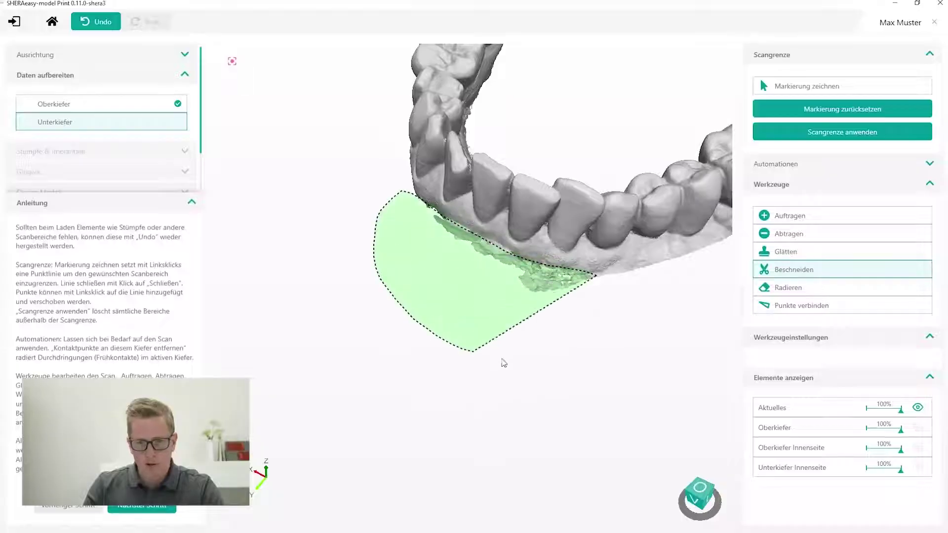
{"action": "left_click", "coordinate": [609, 318]}
{"action": "left_click", "coordinate": [476, 365]}
{"action": "double_click", "coordinate": [444, 395]}
{"action": "mouse_move", "coordinate": [444, 394]}
{"action": "middle_mouse_down"}
{"action": "mouse_move", "coordinate": [558, 328]}
{"action": "mouse_move", "coordinate": [563, 370]}
{"action": "mouse_move", "coordinate": [627, 331]}
{"action": "middle_mouse_up"}
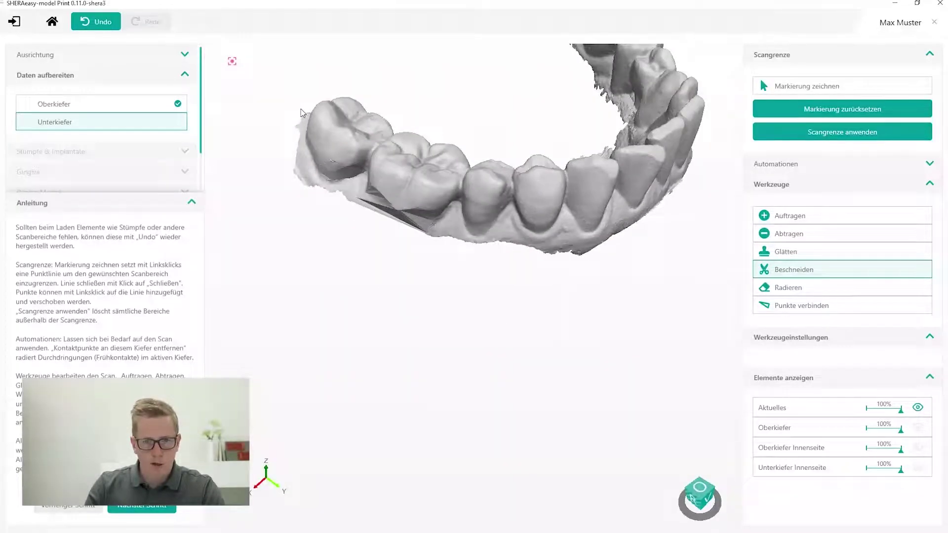
Cut away further strips of excess scan along the lower jaw's edges
{"action": "mouse_move", "coordinate": [295, 155]}
{"action": "left_mouse_down"}
{"action": "mouse_move", "coordinate": [318, 190]}
{"action": "mouse_move", "coordinate": [382, 217]}
{"action": "mouse_move", "coordinate": [557, 258]}
{"action": "mouse_move", "coordinate": [603, 244]}
{"action": "mouse_move", "coordinate": [628, 265]}
{"action": "left_mouse_up"}
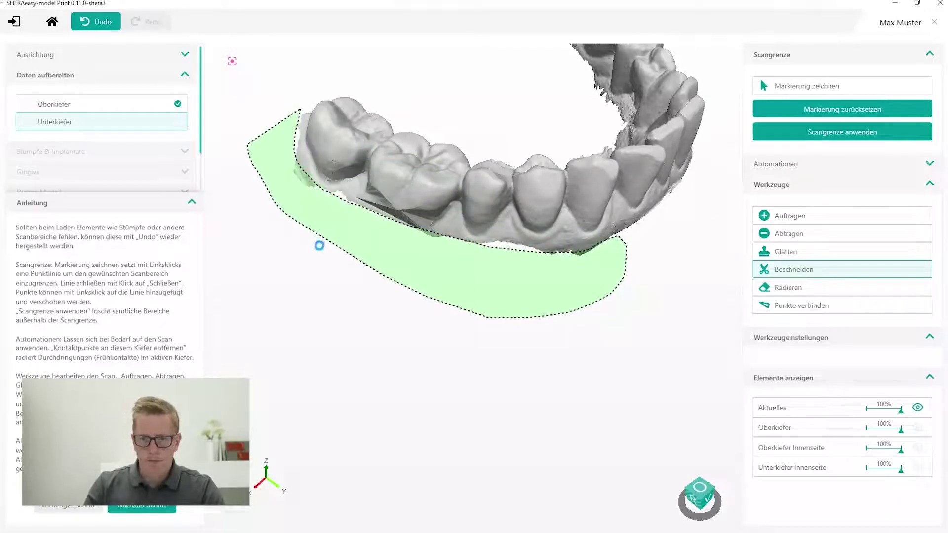
{"action": "left_click", "coordinate": [318, 245]}
{"action": "mouse_move", "coordinate": [415, 282]}
{"action": "right_mouse_down"}
{"action": "mouse_move", "coordinate": [363, 260]}
{"action": "mouse_move", "coordinate": [550, 291]}
{"action": "right_mouse_up"}
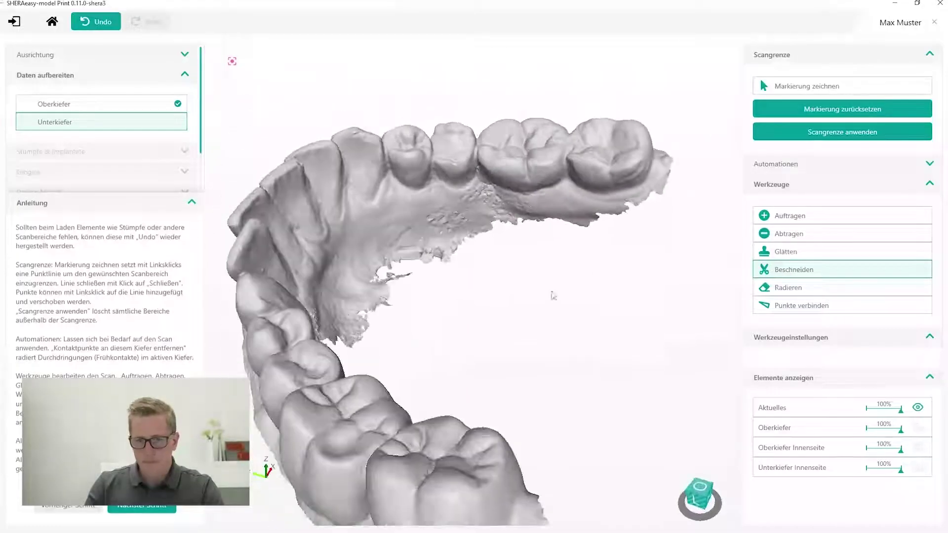
{"action": "mouse_move", "coordinate": [667, 168]}
{"action": "left_mouse_down"}
{"action": "mouse_move", "coordinate": [627, 204]}
{"action": "mouse_move", "coordinate": [444, 213]}
{"action": "mouse_move", "coordinate": [344, 267]}
{"action": "mouse_move", "coordinate": [325, 322]}
{"action": "mouse_move", "coordinate": [370, 349]}
{"action": "mouse_move", "coordinate": [607, 333]}
{"action": "mouse_move", "coordinate": [664, 272]}
{"action": "mouse_move", "coordinate": [652, 294]}
{"action": "mouse_move", "coordinate": [663, 297]}
{"action": "left_mouse_up"}
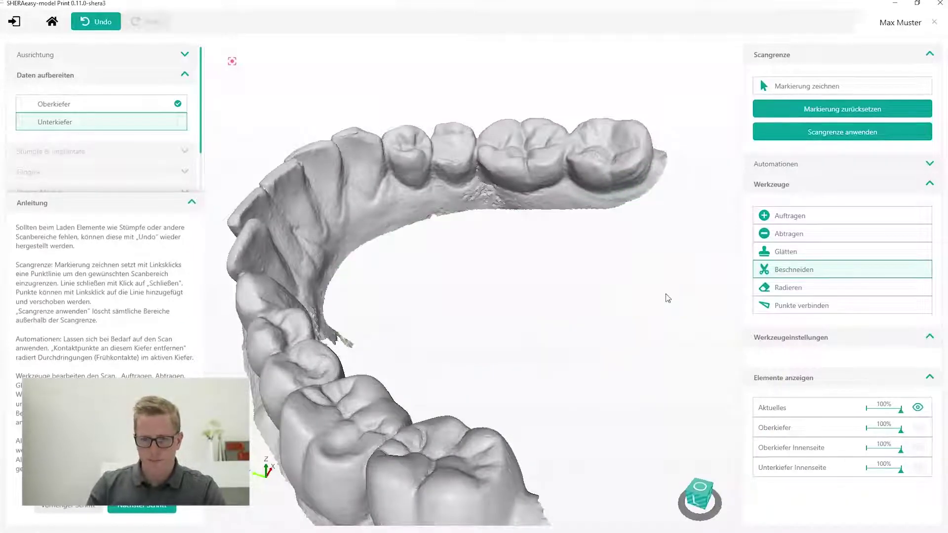
{"action": "mouse_move", "coordinate": [662, 296]}
{"action": "right_mouse_down"}
{"action": "mouse_move", "coordinate": [461, 318]}
{"action": "mouse_move", "coordinate": [522, 303]}
{"action": "mouse_move", "coordinate": [560, 184]}
{"action": "right_mouse_up"}
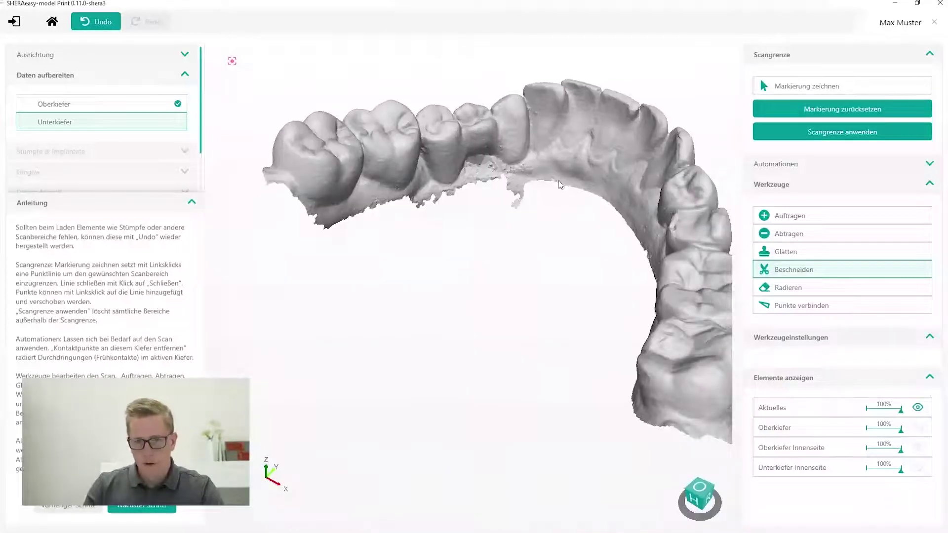
{"action": "mouse_move", "coordinate": [534, 185]}
{"action": "left_mouse_down"}
{"action": "mouse_move", "coordinate": [469, 182]}
{"action": "mouse_move", "coordinate": [317, 215]}
{"action": "mouse_move", "coordinate": [284, 187]}
{"action": "mouse_move", "coordinate": [249, 208]}
{"action": "mouse_move", "coordinate": [438, 300]}
{"action": "mouse_move", "coordinate": [528, 233]}
{"action": "left_mouse_up"}
{"action": "mouse_move", "coordinate": [529, 233]}
{"action": "right_mouse_down"}
{"action": "mouse_move", "coordinate": [556, 282]}
{"action": "mouse_move", "coordinate": [507, 351]}
{"action": "right_mouse_up"}
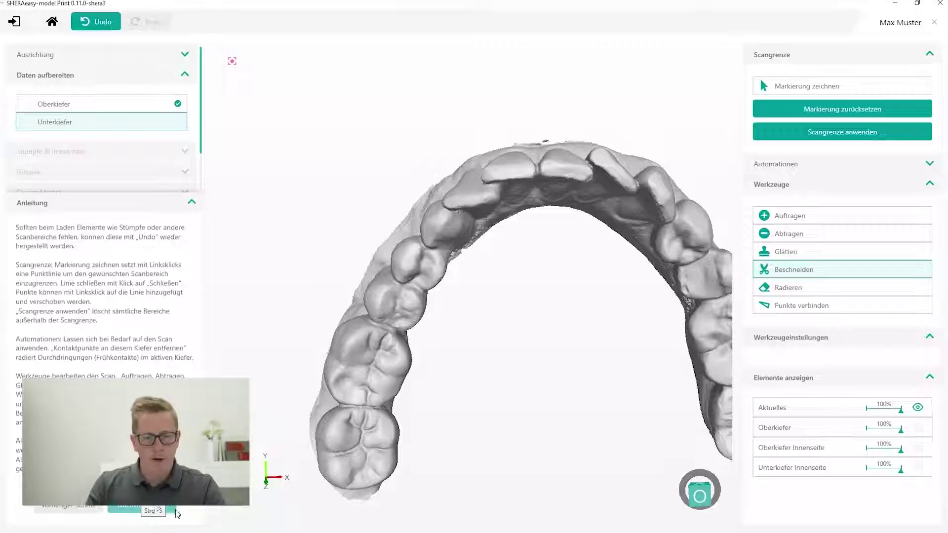
Advance to Stümpfe & Implantate and zoom in on the upper jaw's prepared stumps
{"action": "left_click", "coordinate": [124, 507]}
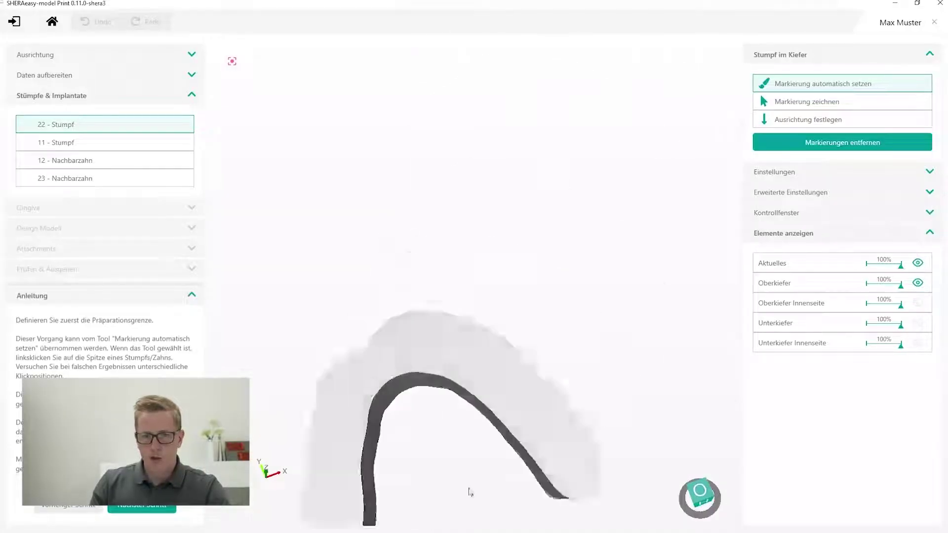
{"action": "mouse_move", "coordinate": [470, 492]}
{"action": "middle_mouse_down"}
{"action": "mouse_move", "coordinate": [444, 404]}
{"action": "mouse_move", "coordinate": [392, 307]}
{"action": "mouse_move", "coordinate": [563, 311]}
{"action": "mouse_move", "coordinate": [469, 335]}
{"action": "mouse_move", "coordinate": [379, 328]}
{"action": "mouse_move", "coordinate": [425, 337]}
{"action": "mouse_move", "coordinate": [465, 315]}
{"action": "middle_mouse_up"}
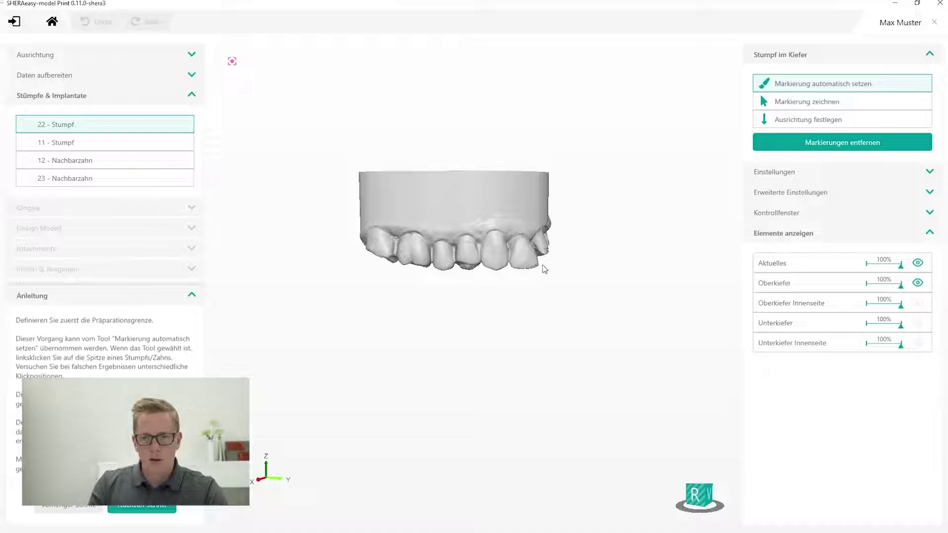
{"action": "mouse_move", "coordinate": [544, 269]}
{"action": "middle_mouse_down"}
{"action": "mouse_move", "coordinate": [374, 275]}
{"action": "mouse_move", "coordinate": [405, 289]}
{"action": "mouse_move", "coordinate": [448, 274]}
{"action": "mouse_move", "coordinate": [434, 377]}
{"action": "mouse_move", "coordinate": [430, 192]}
{"action": "mouse_move", "coordinate": [442, 252]}
{"action": "middle_mouse_up"}
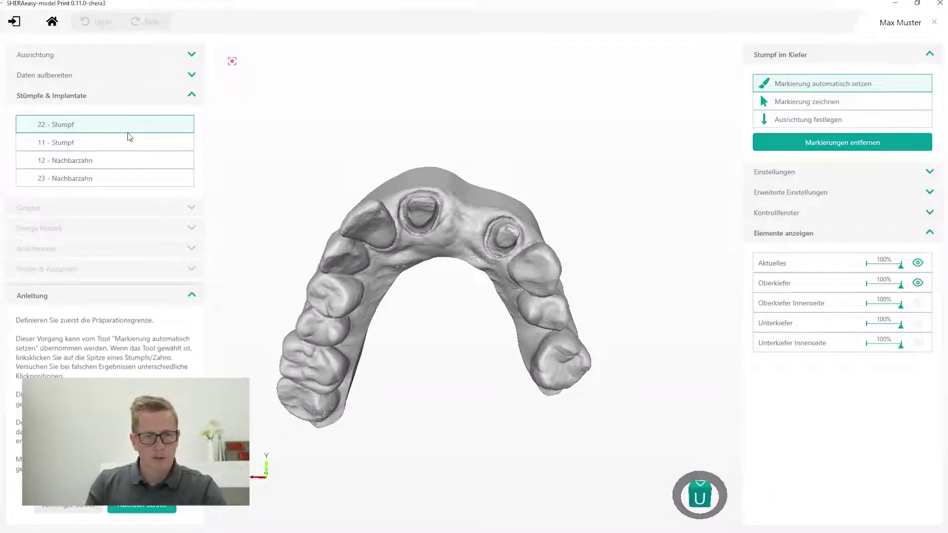
{"action": "right_click_drag", "start_coordinate": [444, 337], "coordinate": [446, 328]}
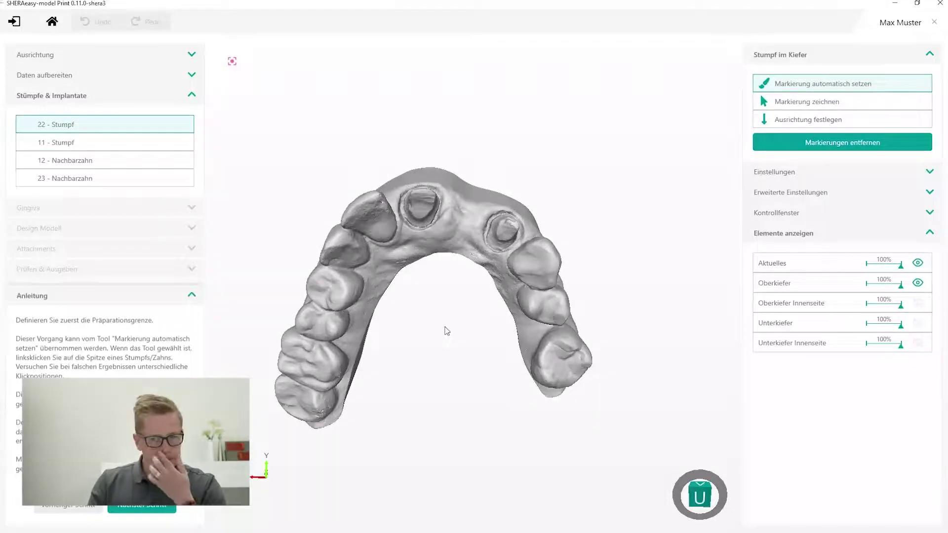
{"action": "scroll", "coordinate": [485, 318], "scroll_direction": "up", "scroll_amount": 2}
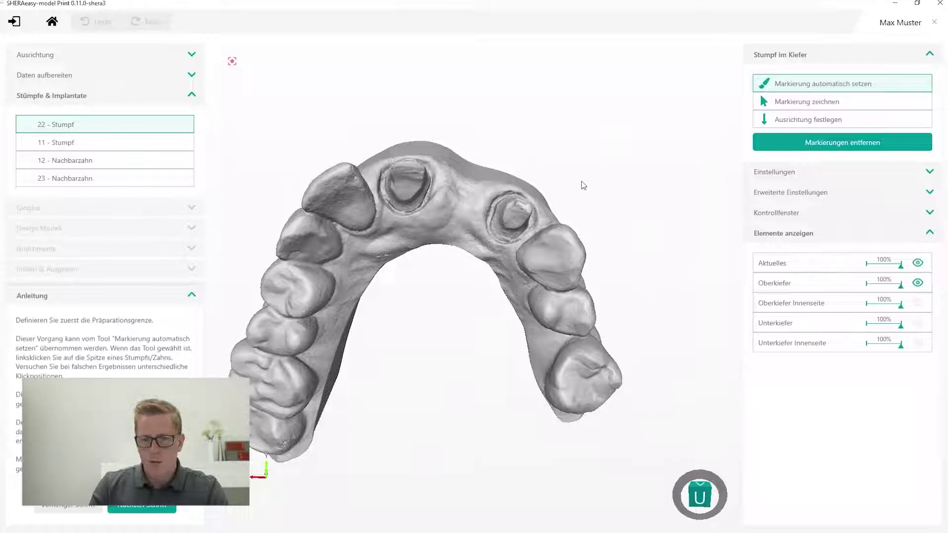
{"action": "scroll", "coordinate": [604, 210], "scroll_direction": "up", "scroll_amount": 2}
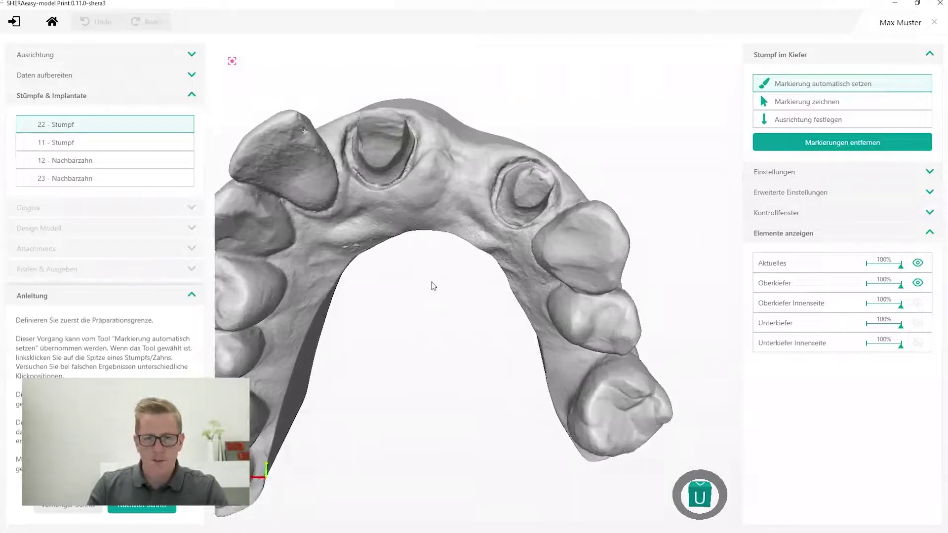
{"action": "scroll", "coordinate": [428, 306], "scroll_direction": "up", "scroll_amount": 2}
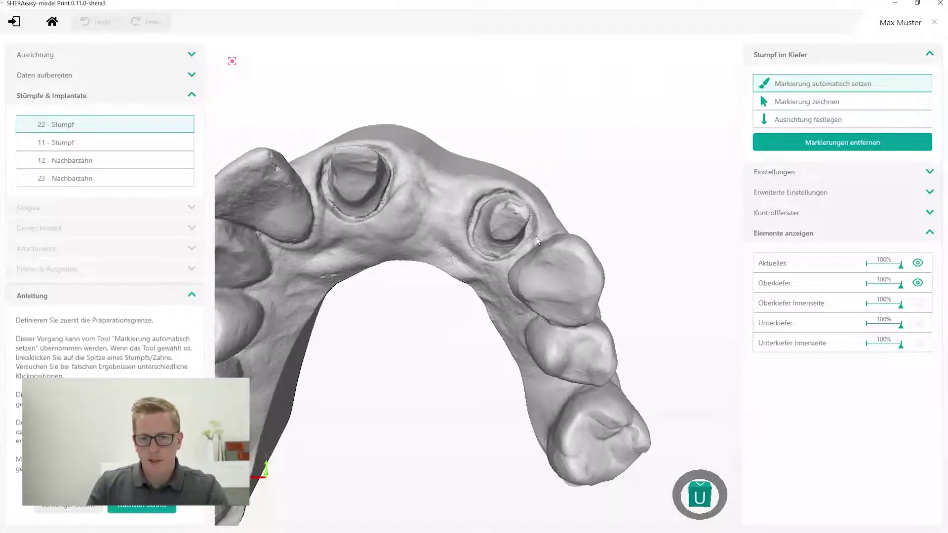
Automatically mark the preparation margin on stump 22
{"action": "left_click", "coordinate": [514, 213]}
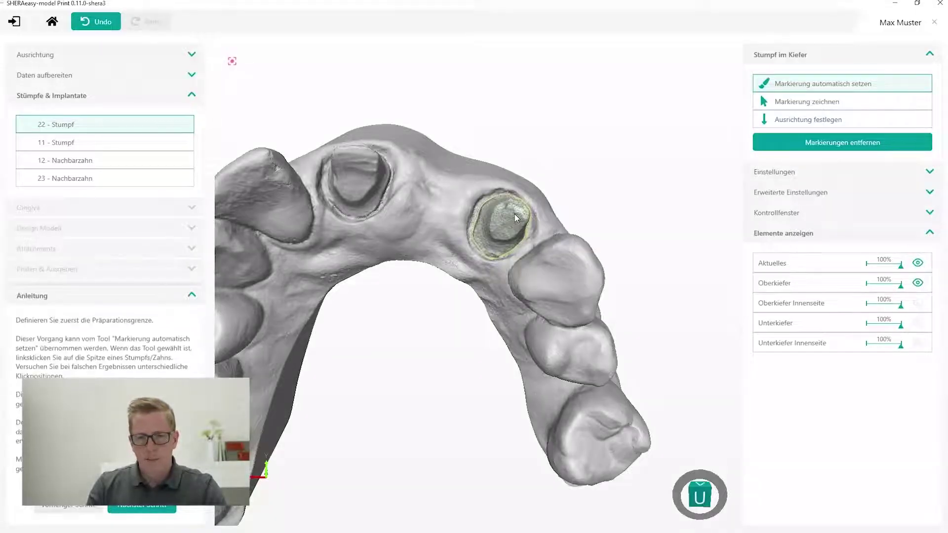
{"action": "scroll", "coordinate": [515, 214], "scroll_direction": "up", "scroll_amount": 3}
{"action": "mouse_move", "coordinate": [558, 238]}
{"action": "right_mouse_down"}
{"action": "mouse_move", "coordinate": [437, 225]}
{"action": "mouse_move", "coordinate": [642, 187]}
{"action": "right_mouse_up"}
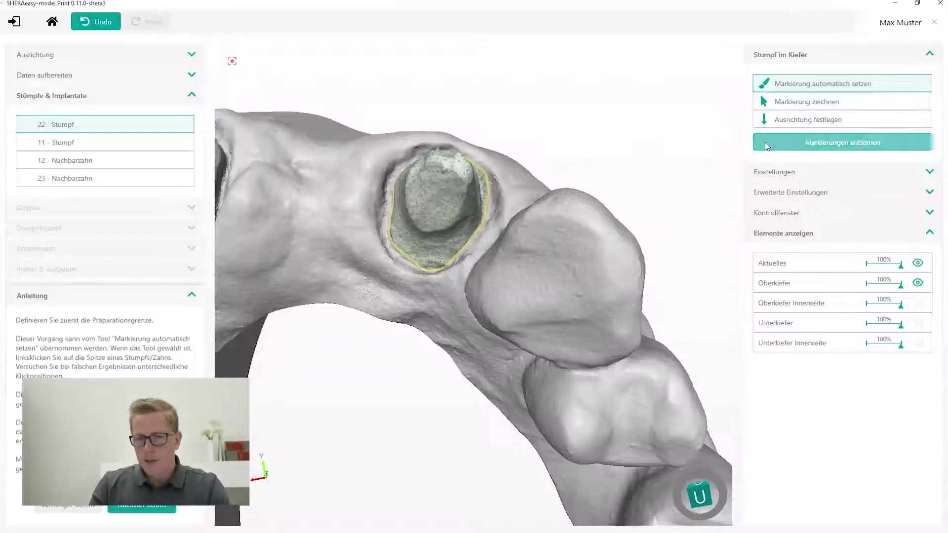
Refine stump 22's margin line by moving one point and adding another
{"action": "left_click", "coordinate": [785, 104]}
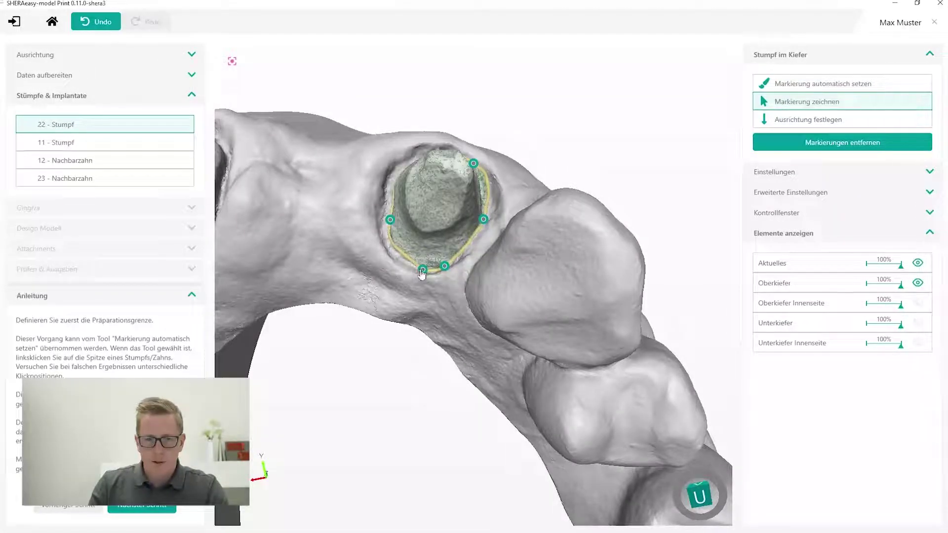
{"action": "left_click_drag", "start_coordinate": [423, 271], "coordinate": [399, 261]}
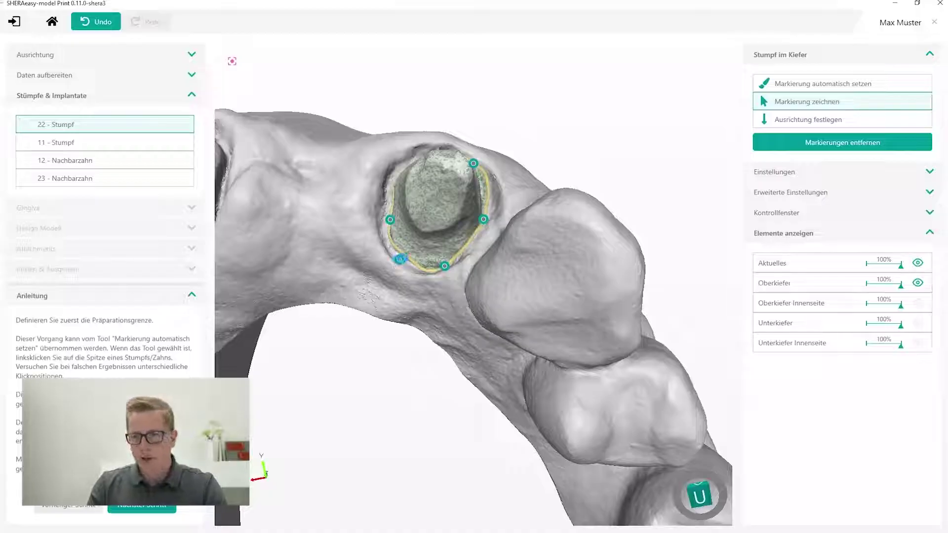
{"action": "mouse_move", "coordinate": [521, 317]}
{"action": "right_mouse_down"}
{"action": "mouse_move", "coordinate": [467, 309]}
{"action": "mouse_move", "coordinate": [478, 262]}
{"action": "right_mouse_up"}
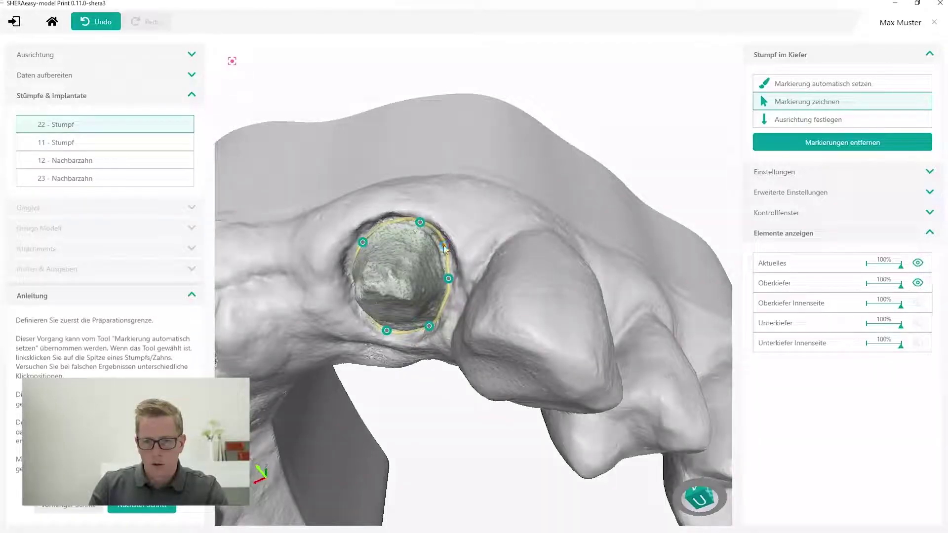
{"action": "left_click", "coordinate": [443, 245]}
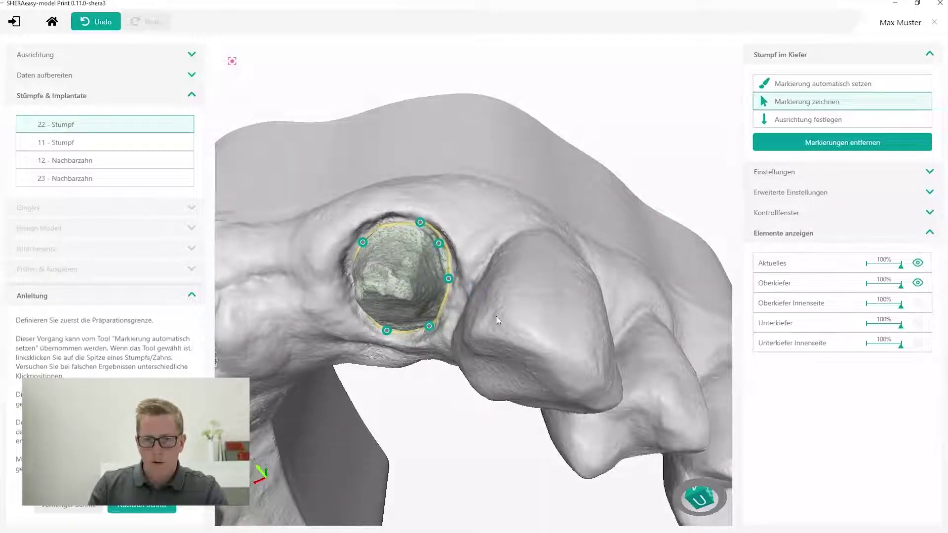
{"action": "mouse_move", "coordinate": [499, 354]}
{"action": "right_mouse_down"}
{"action": "mouse_move", "coordinate": [534, 318]}
{"action": "mouse_move", "coordinate": [313, 265]}
{"action": "mouse_move", "coordinate": [468, 313]}
{"action": "mouse_move", "coordinate": [498, 276]}
{"action": "right_mouse_up"}
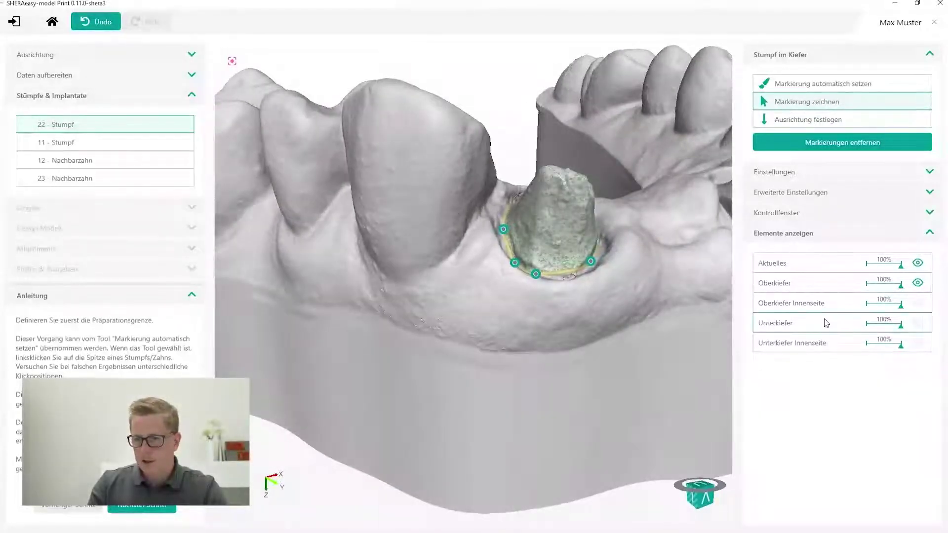
Lower the upper jaw opacity to 80% and inspect stump 22's margin
{"action": "left_click_drag", "start_coordinate": [901, 285], "coordinate": [898, 286]}
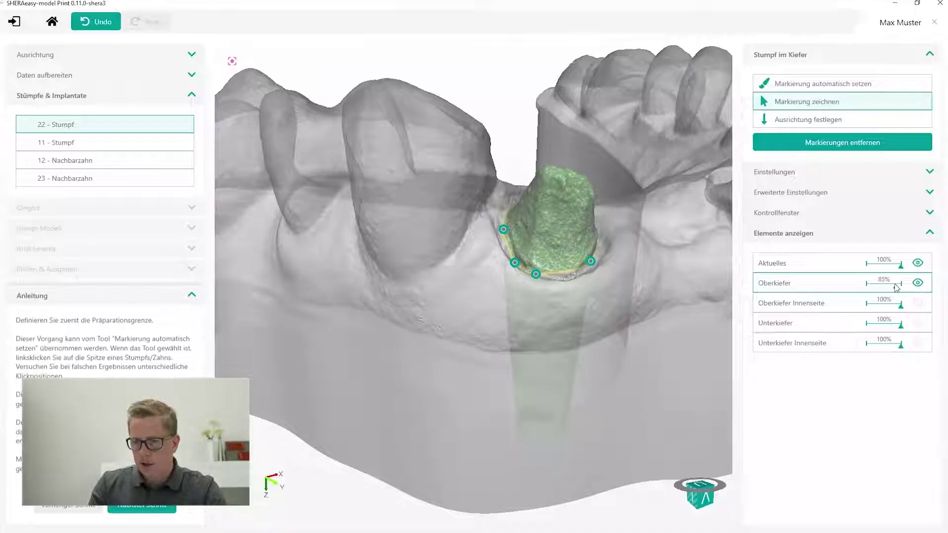
{"action": "right_click_drag", "start_coordinate": [533, 355], "coordinate": [556, 209]}
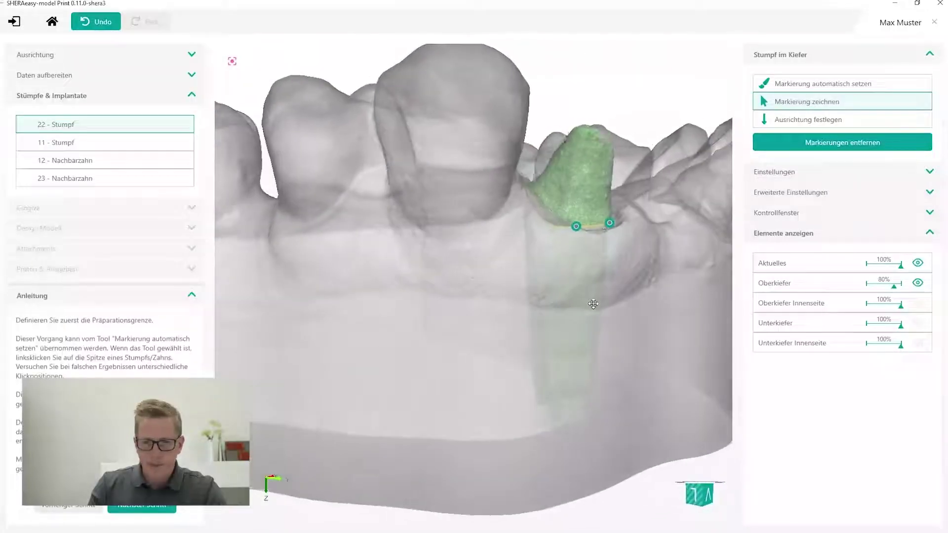
{"action": "right_click_drag", "start_coordinate": [548, 364], "coordinate": [469, 370]}
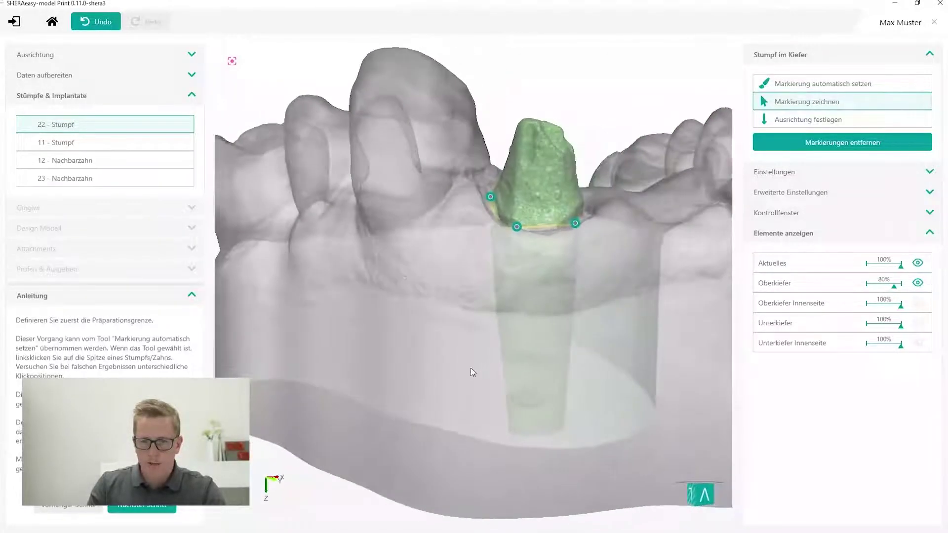
{"action": "right_click_drag", "start_coordinate": [556, 370], "coordinate": [463, 369]}
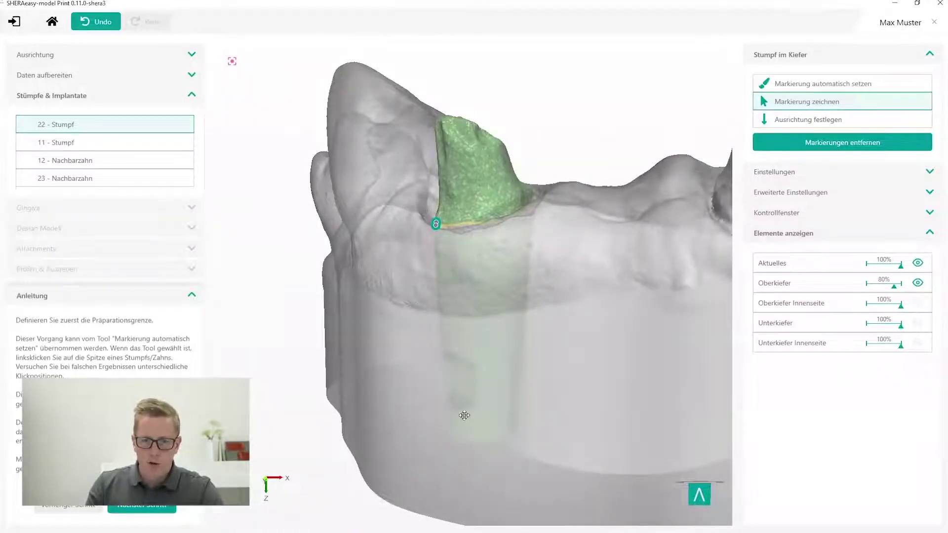
{"action": "mouse_move", "coordinate": [464, 416]}
{"action": "right_mouse_down"}
{"action": "mouse_move", "coordinate": [542, 409]}
{"action": "mouse_move", "coordinate": [548, 366]}
{"action": "mouse_move", "coordinate": [584, 381]}
{"action": "mouse_move", "coordinate": [653, 357]}
{"action": "mouse_move", "coordinate": [708, 354]}
{"action": "mouse_move", "coordinate": [624, 273]}
{"action": "right_mouse_up"}
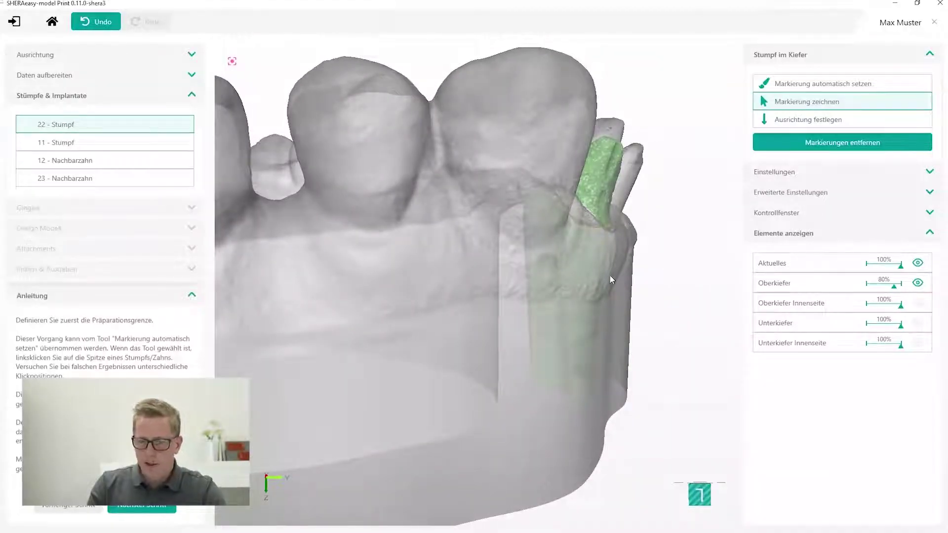
Straighten stump 22's insertion axis and confirm it to move on to stump 11
{"action": "left_click", "coordinate": [804, 123]}
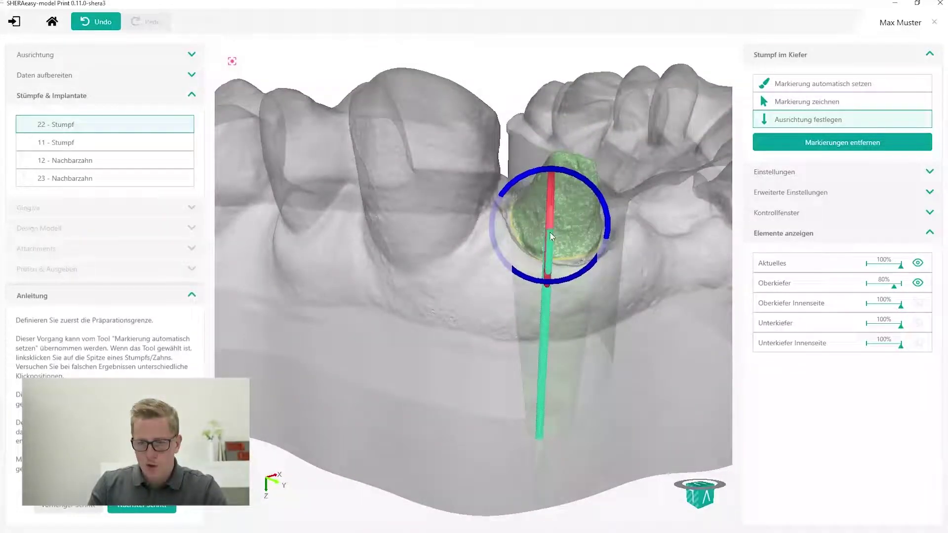
{"action": "left_click_drag", "start_coordinate": [553, 232], "coordinate": [545, 323]}
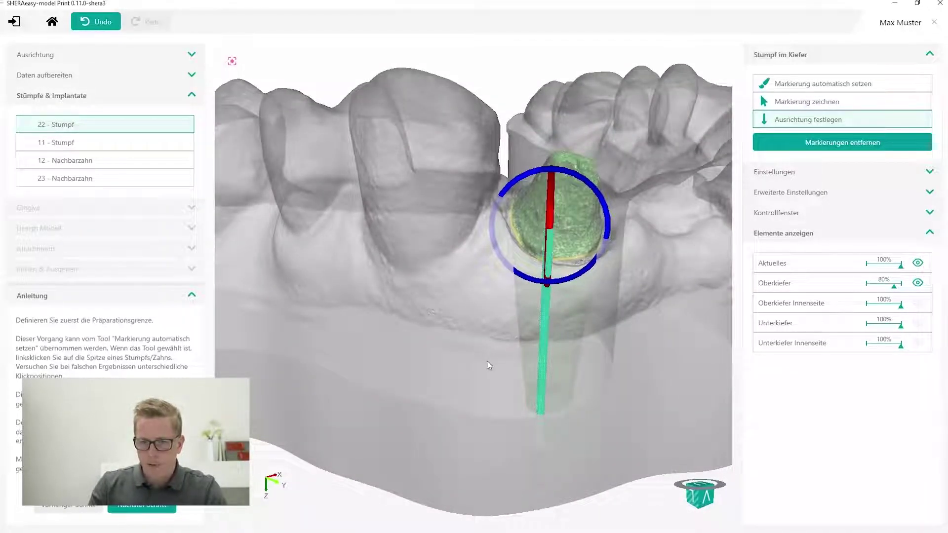
{"action": "middle_click_drag", "start_coordinate": [489, 365], "coordinate": [620, 322]}
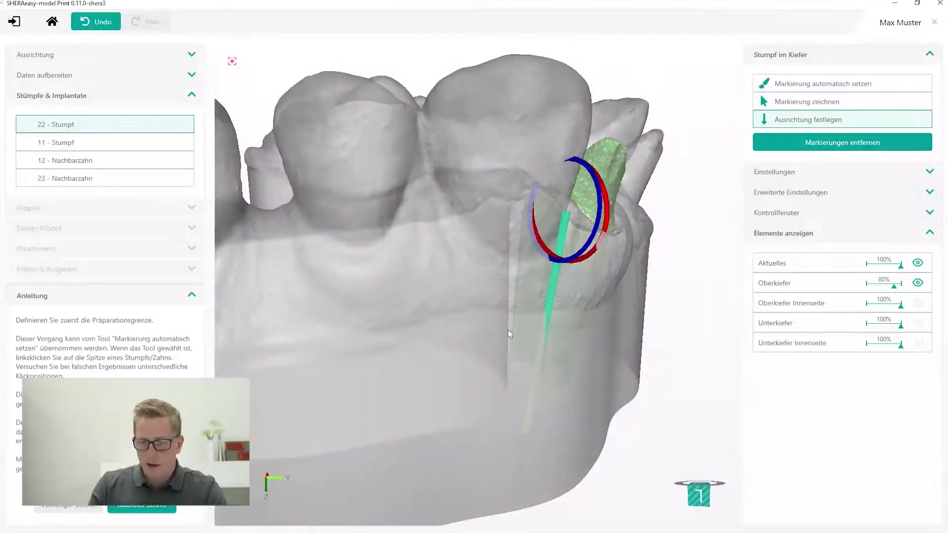
{"action": "middle_click_drag", "start_coordinate": [649, 372], "coordinate": [530, 203]}
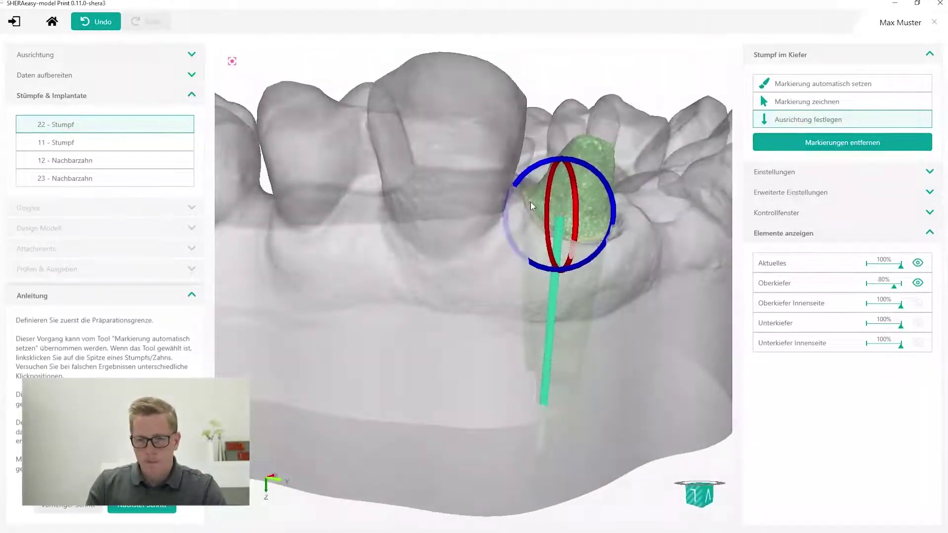
{"action": "left_click_drag", "start_coordinate": [523, 179], "coordinate": [529, 172]}
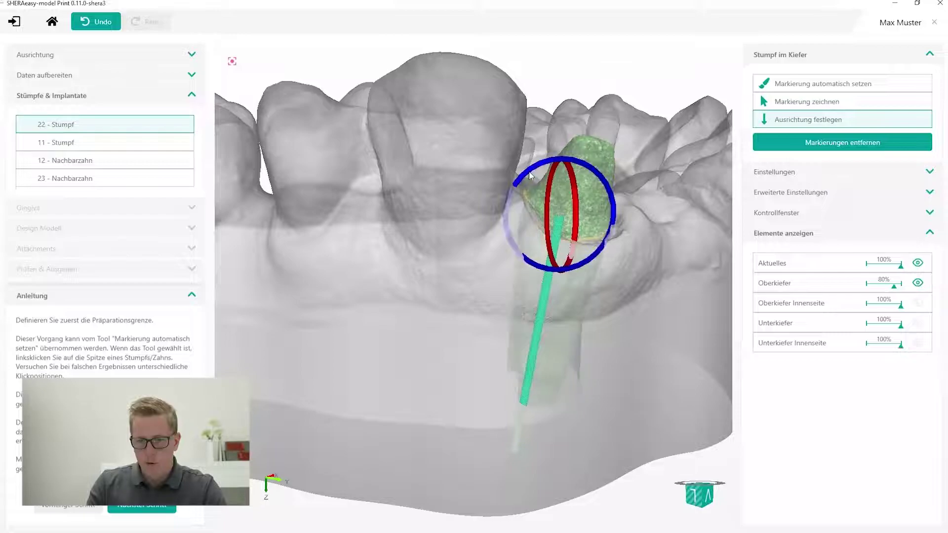
{"action": "middle_click_drag", "start_coordinate": [514, 320], "coordinate": [523, 356]}
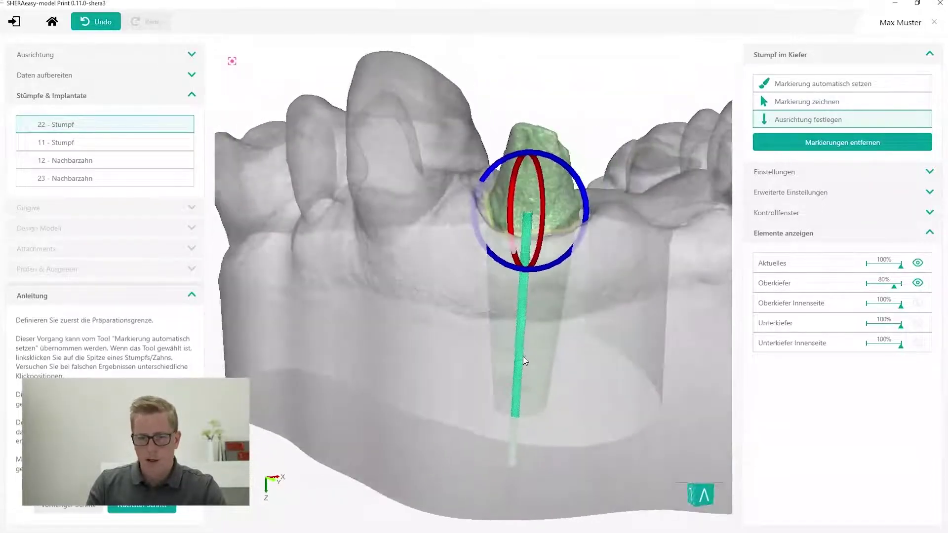
{"action": "scroll", "coordinate": [523, 357], "scroll_direction": "down", "scroll_amount": 2}
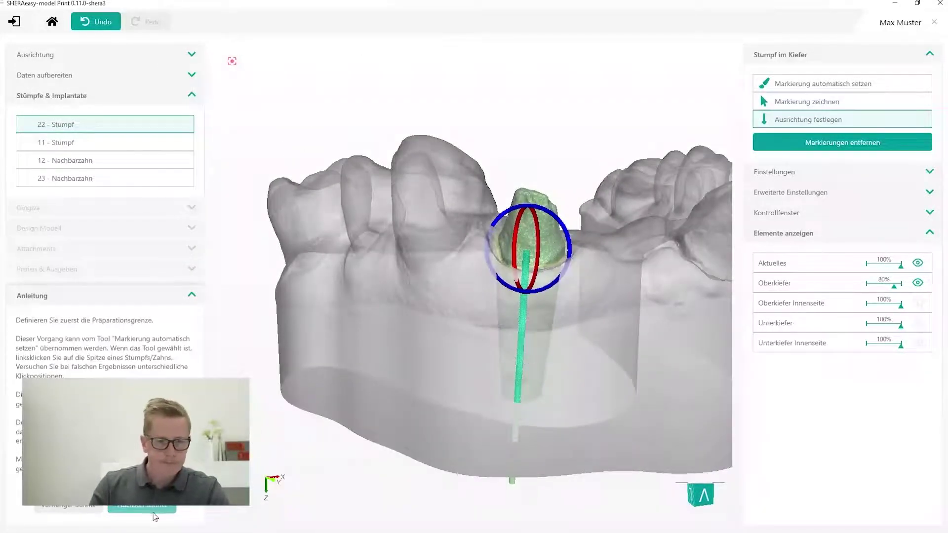
{"action": "left_click", "coordinate": [141, 509]}
Check stump 11's auto-marked margin and set the upper jaw to 75% opacity
{"action": "left_click_drag", "start_coordinate": [894, 286], "coordinate": [912, 291]}
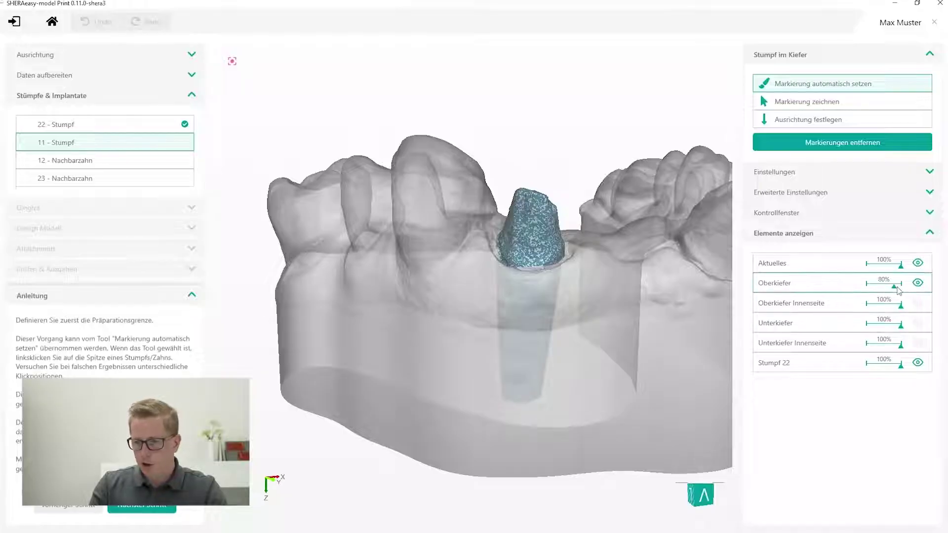
{"action": "middle_click_drag", "start_coordinate": [659, 256], "coordinate": [565, 361]}
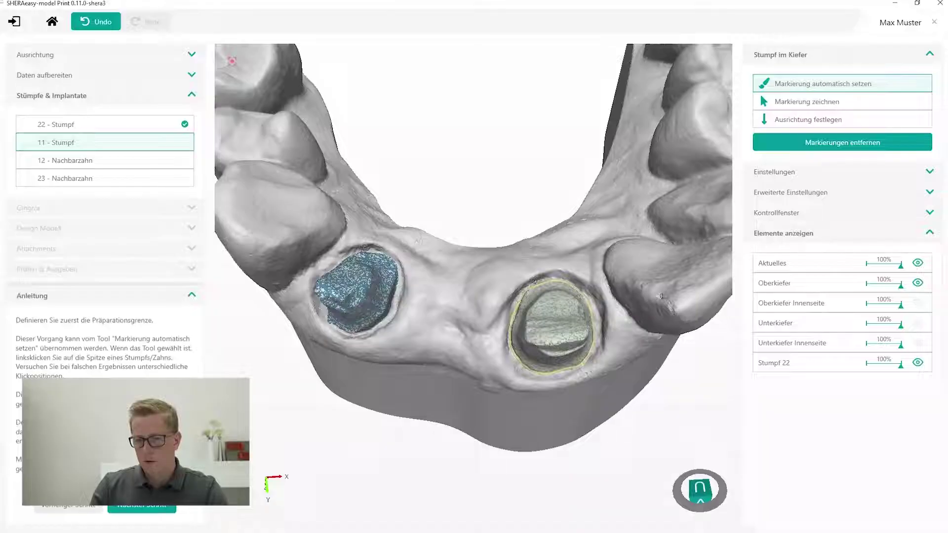
{"action": "right_click_drag", "start_coordinate": [587, 380], "coordinate": [498, 387]}
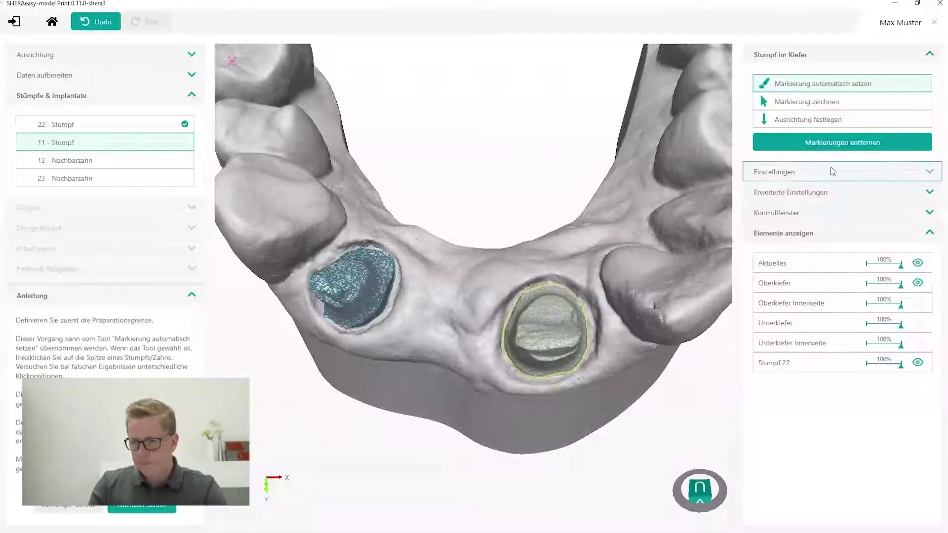
{"action": "left_click_drag", "start_coordinate": [901, 285], "coordinate": [892, 285]}
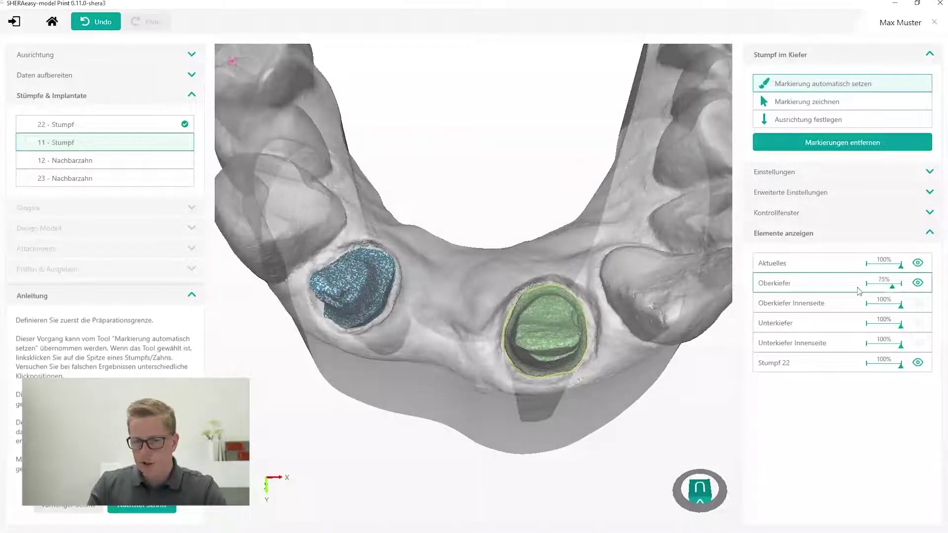
{"action": "mouse_move", "coordinate": [632, 302]}
{"action": "right_mouse_down"}
{"action": "mouse_move", "coordinate": [705, 196]}
{"action": "mouse_move", "coordinate": [753, 188]}
{"action": "right_mouse_up"}
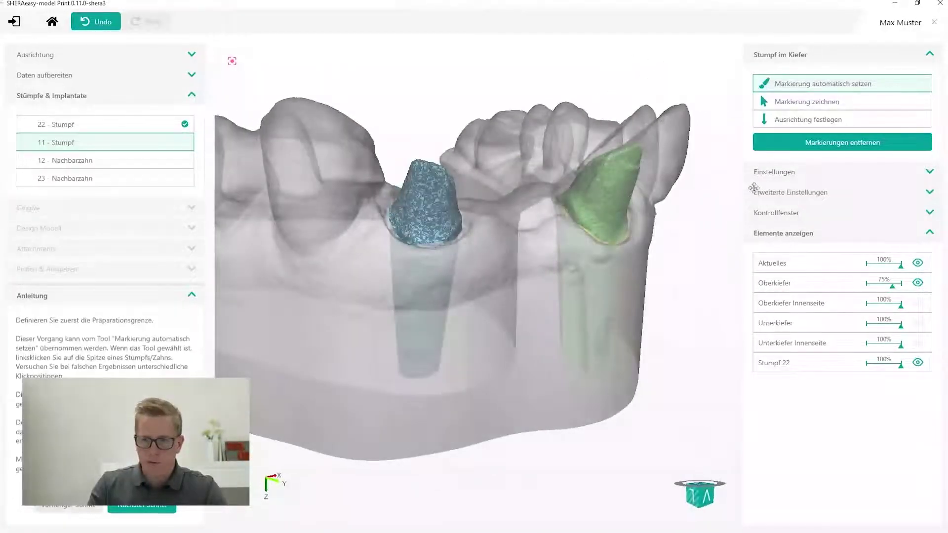
Tilt stump 11's insertion axis, confirm it, and restore the upper jaw to 100% opacity
{"action": "left_click", "coordinate": [789, 122]}
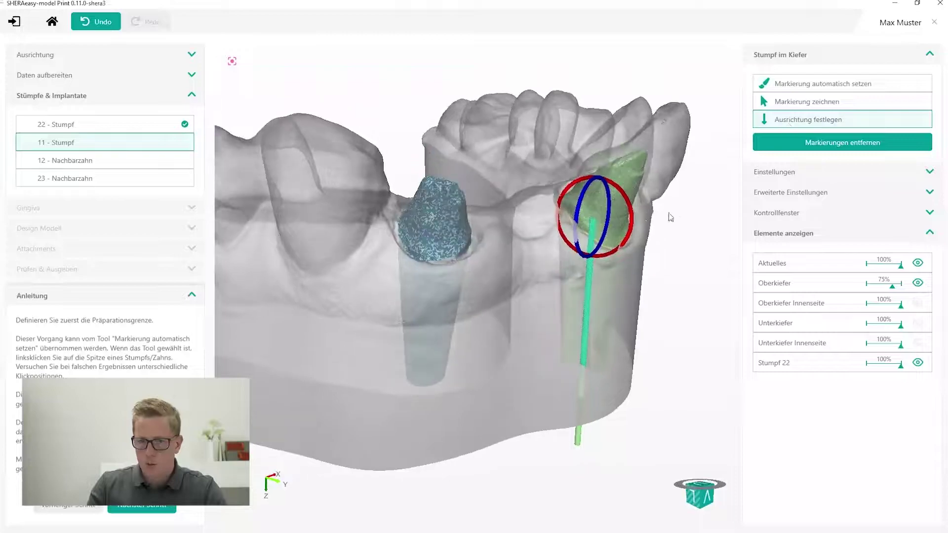
{"action": "left_click_drag", "start_coordinate": [628, 222], "coordinate": [636, 271]}
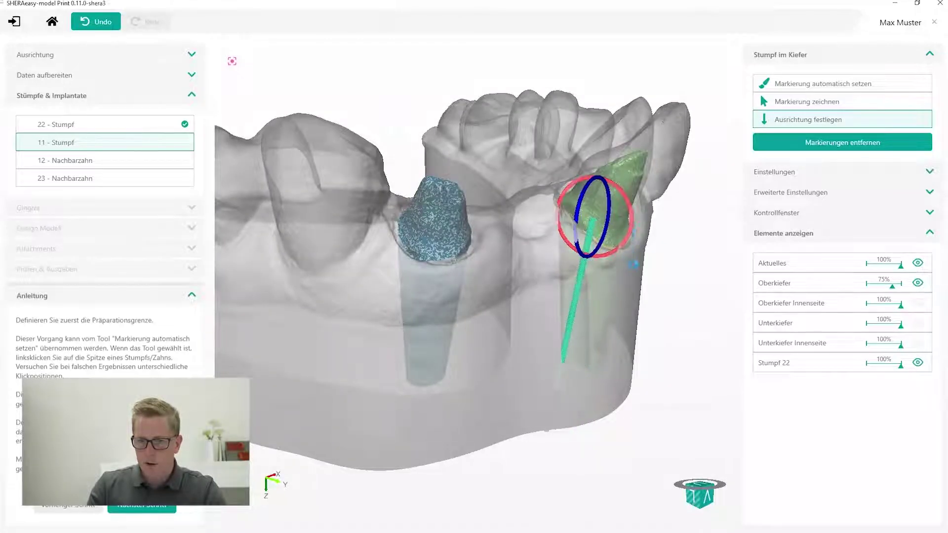
{"action": "right_click_drag", "start_coordinate": [636, 271], "coordinate": [444, 345]}
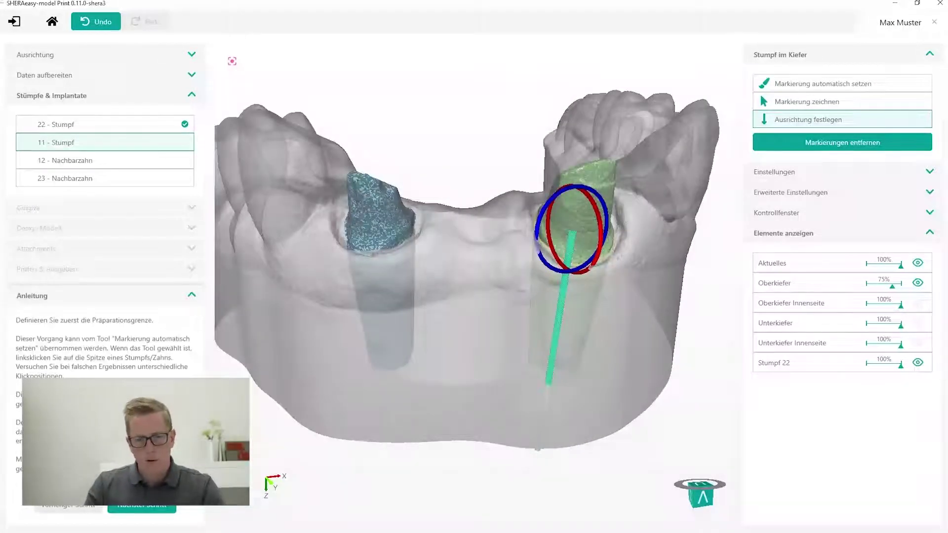
{"action": "left_click", "coordinate": [141, 510]}
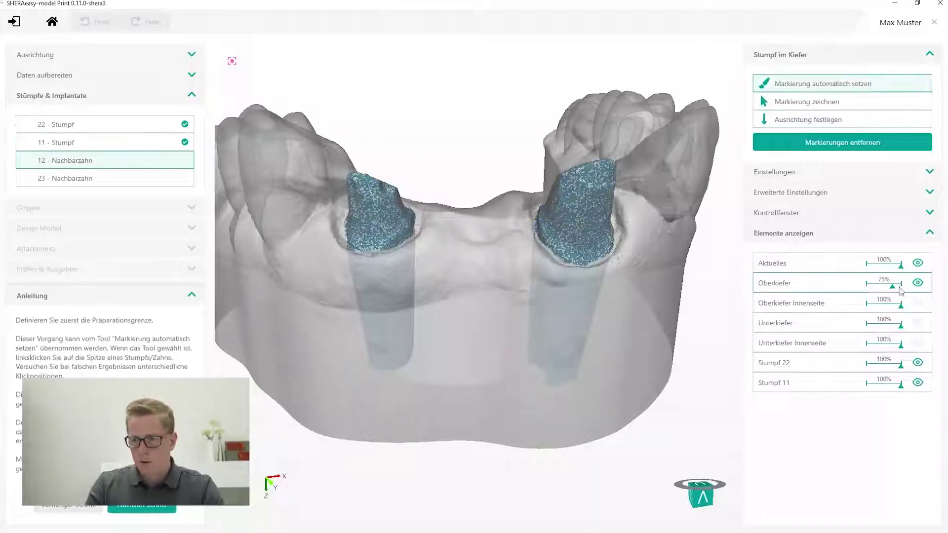
{"action": "left_click_drag", "start_coordinate": [893, 285], "coordinate": [900, 285]}
{"action": "mouse_move", "coordinate": [615, 263]}
{"action": "right_mouse_down"}
{"action": "mouse_move", "coordinate": [501, 330]}
{"action": "mouse_move", "coordinate": [570, 369]}
{"action": "mouse_move", "coordinate": [554, 378]}
{"action": "right_mouse_up"}
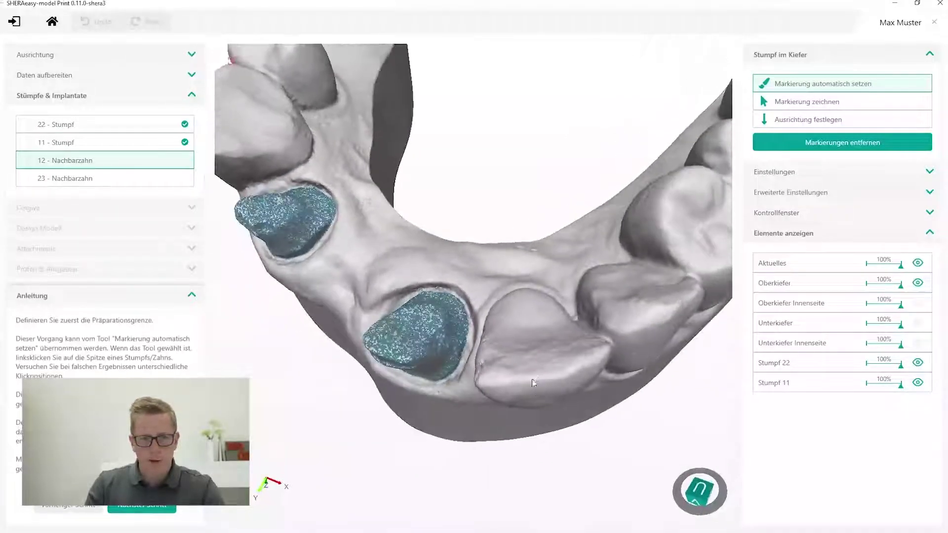
Auto-mark tooth 12's margin, tilt its insertion axis, and confirm it to reach tooth 23
{"action": "left_click", "coordinate": [552, 382]}
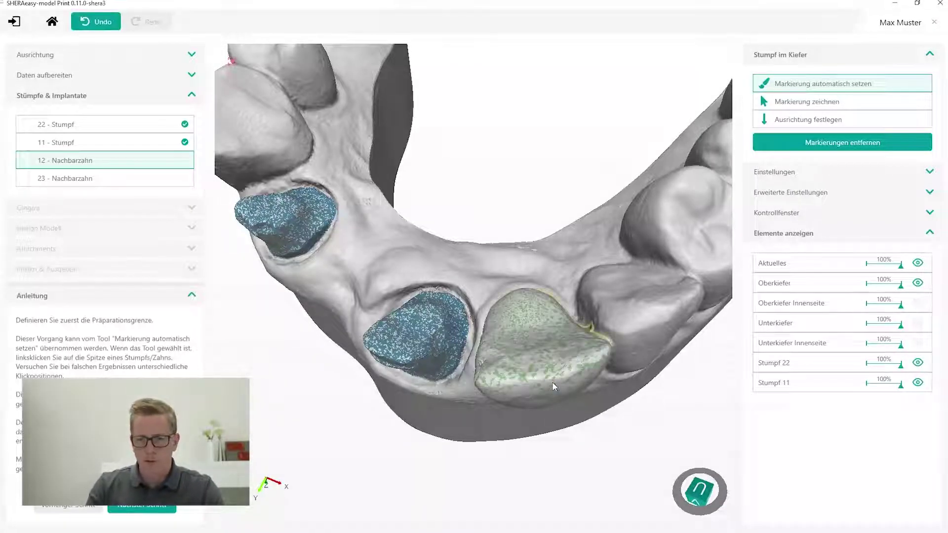
{"action": "left_click", "coordinate": [781, 106]}
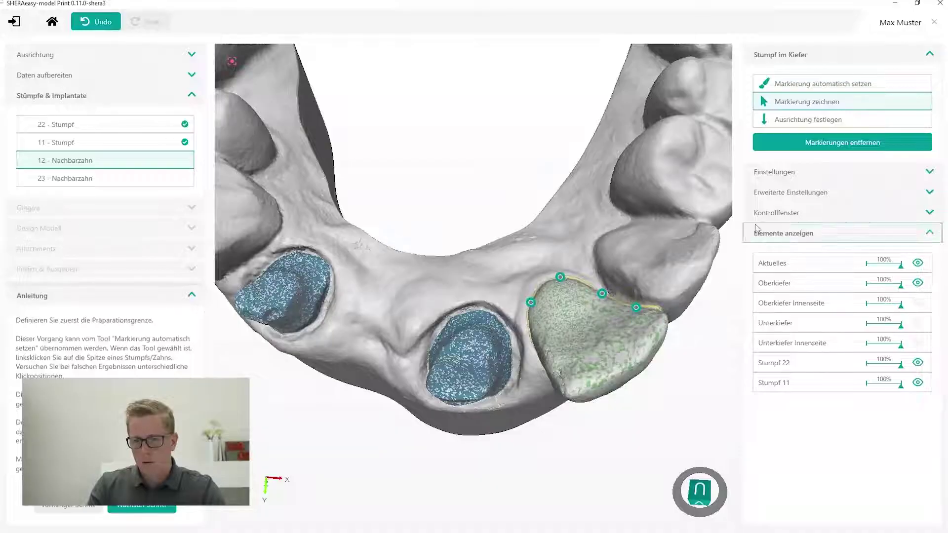
{"action": "mouse_move", "coordinate": [562, 335]}
{"action": "right_mouse_down"}
{"action": "mouse_move", "coordinate": [515, 226]}
{"action": "mouse_move", "coordinate": [534, 217]}
{"action": "right_mouse_up"}
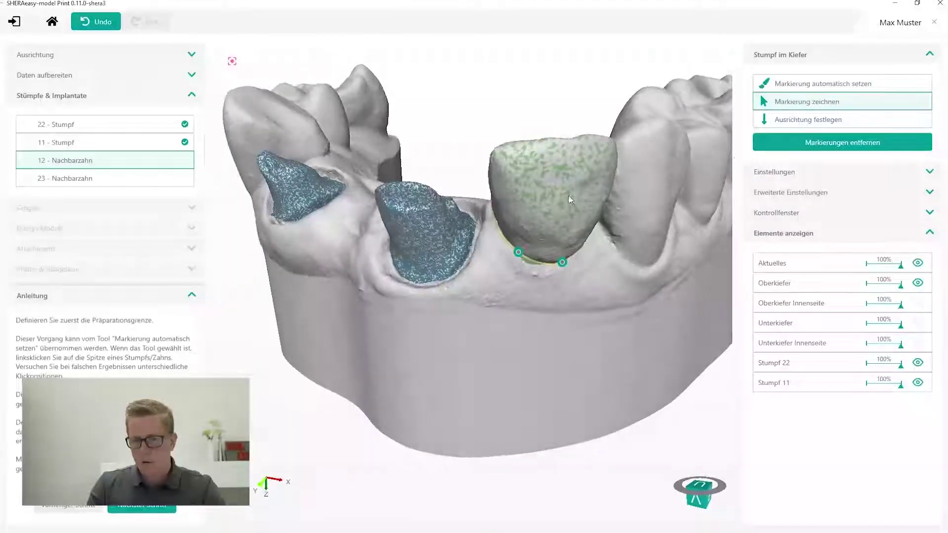
{"action": "left_click", "coordinate": [786, 126]}
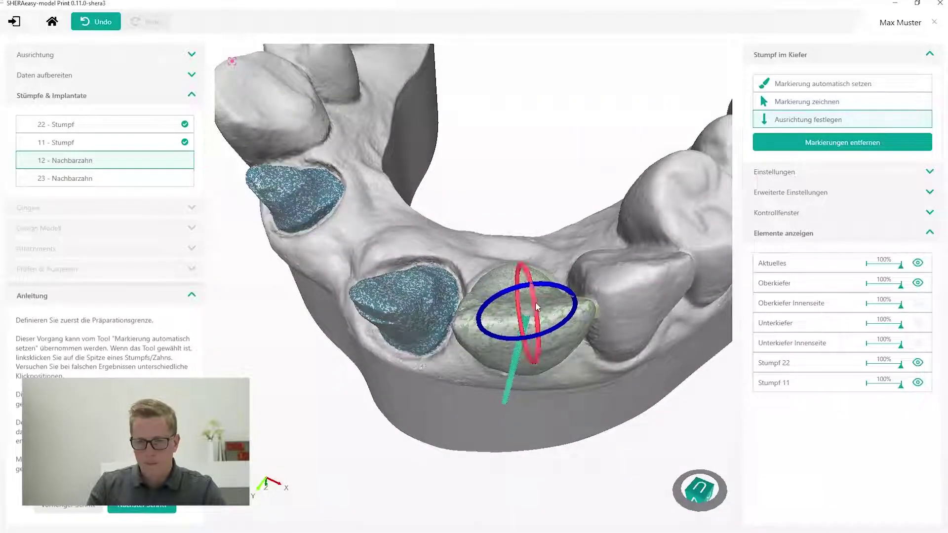
{"action": "left_click_drag", "start_coordinate": [533, 315], "coordinate": [488, 304]}
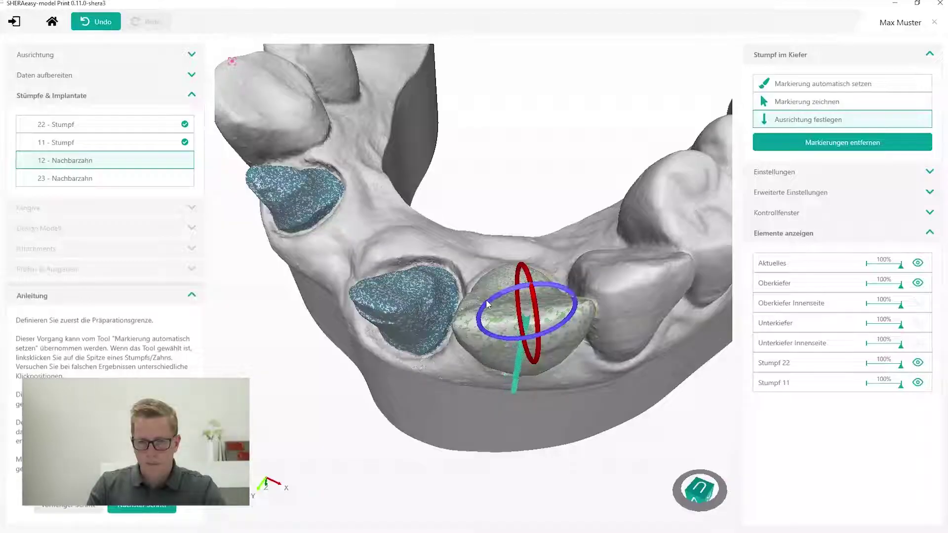
{"action": "left_click", "coordinate": [148, 506]}
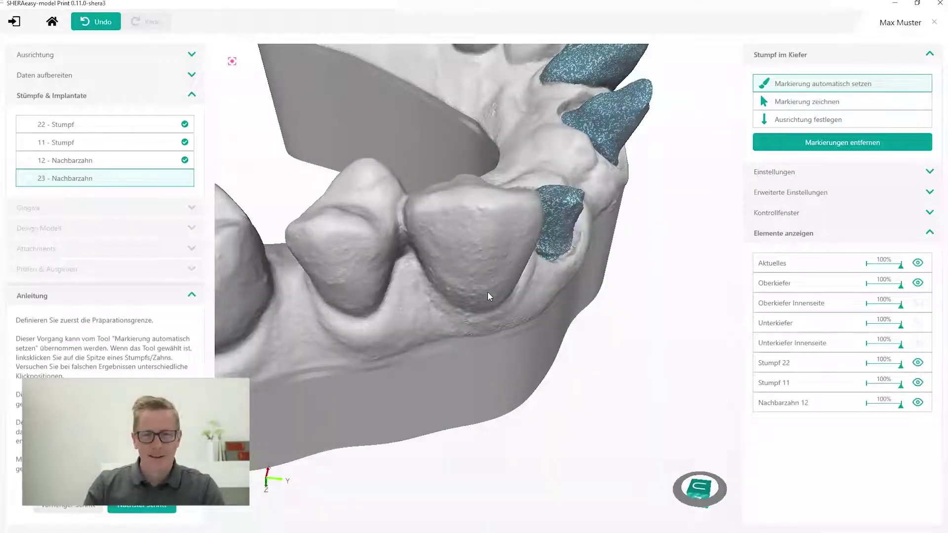
Hand-draw a closed margin line around tooth 23's gumline
{"action": "middle_click_drag", "start_coordinate": [488, 292], "coordinate": [497, 277]}
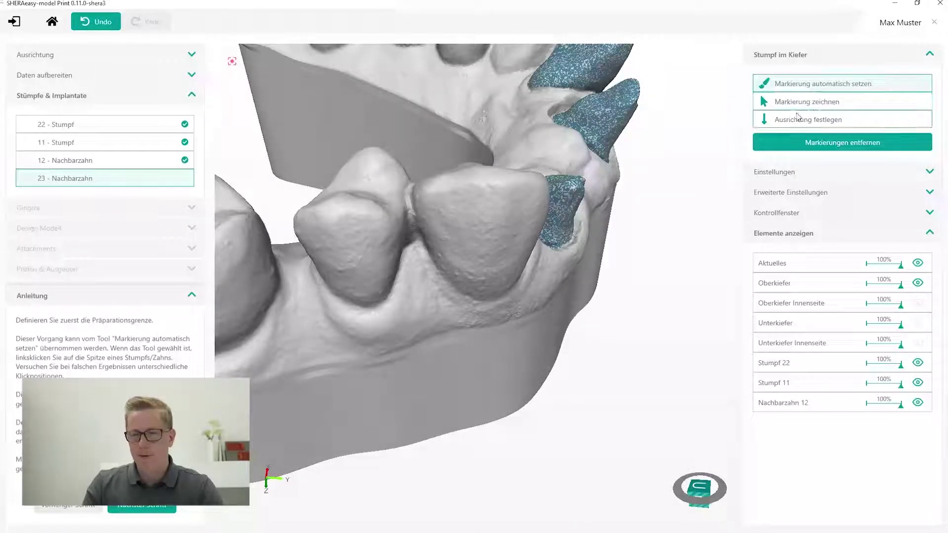
{"action": "left_click", "coordinate": [887, 104]}
{"action": "middle_click_drag", "start_coordinate": [519, 266], "coordinate": [525, 255]}
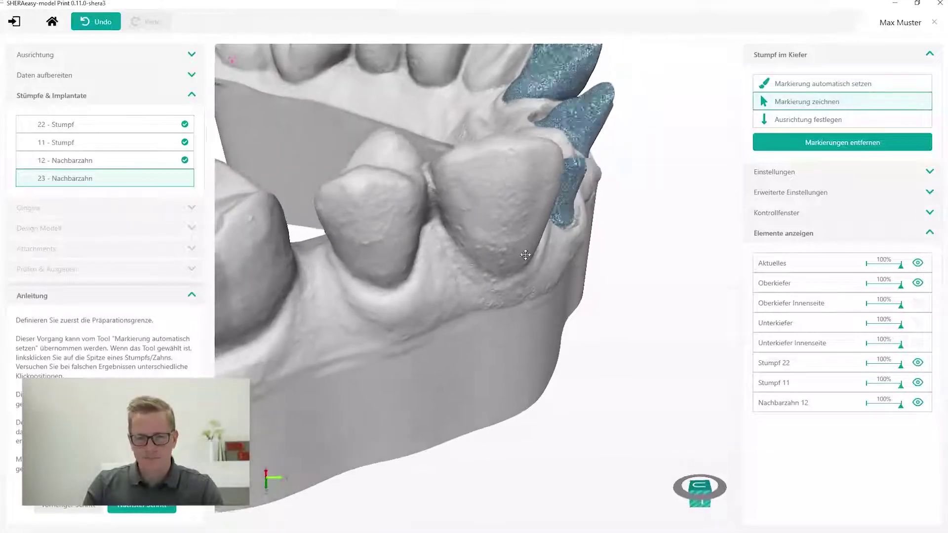
{"action": "left_click", "coordinate": [429, 179]}
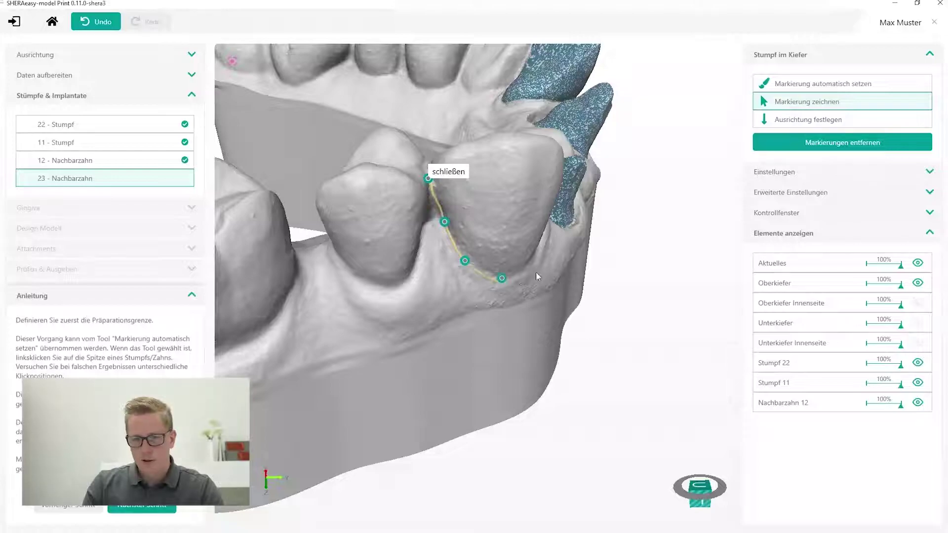
{"action": "middle_click_drag", "start_coordinate": [537, 276], "coordinate": [416, 270]}
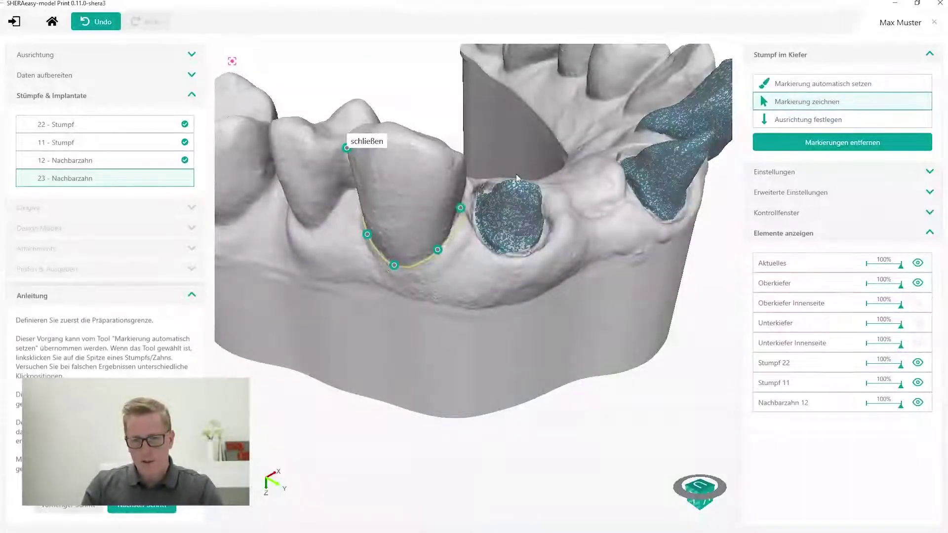
{"action": "mouse_move", "coordinate": [516, 174]}
{"action": "middle_mouse_down"}
{"action": "mouse_move", "coordinate": [392, 207]}
{"action": "mouse_move", "coordinate": [440, 205]}
{"action": "mouse_move", "coordinate": [477, 176]}
{"action": "middle_mouse_up"}
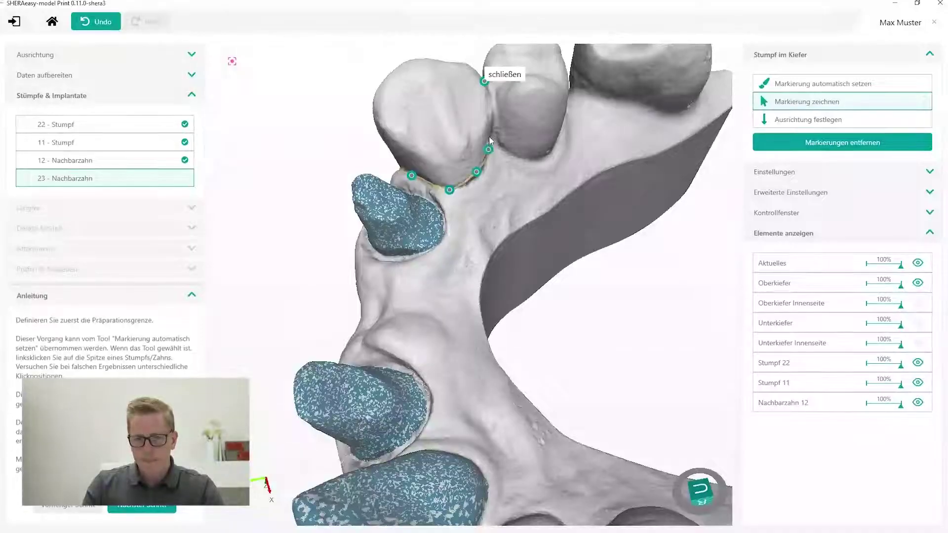
{"action": "left_click", "coordinate": [491, 100]}
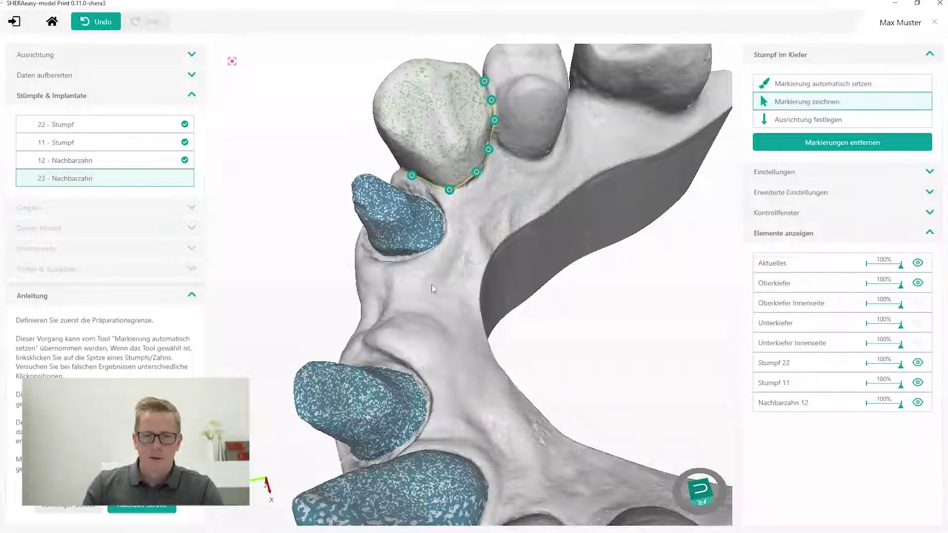
{"action": "mouse_move", "coordinate": [431, 284]}
{"action": "middle_mouse_down"}
{"action": "mouse_move", "coordinate": [448, 275]}
{"action": "mouse_move", "coordinate": [469, 160]}
{"action": "middle_mouse_up"}
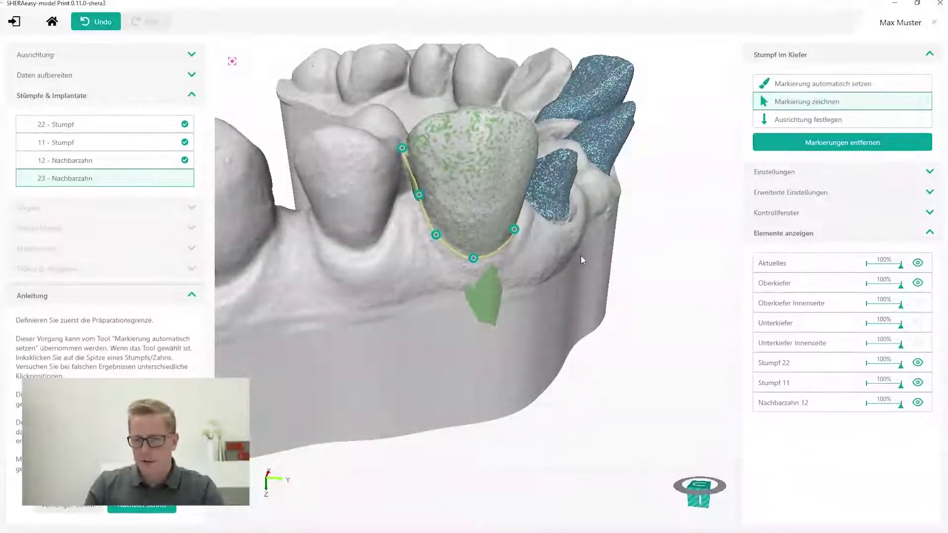
Tilt tooth 23's insertion axis and verify it with the upper jaw at 60% opacity
{"action": "left_click", "coordinate": [792, 121]}
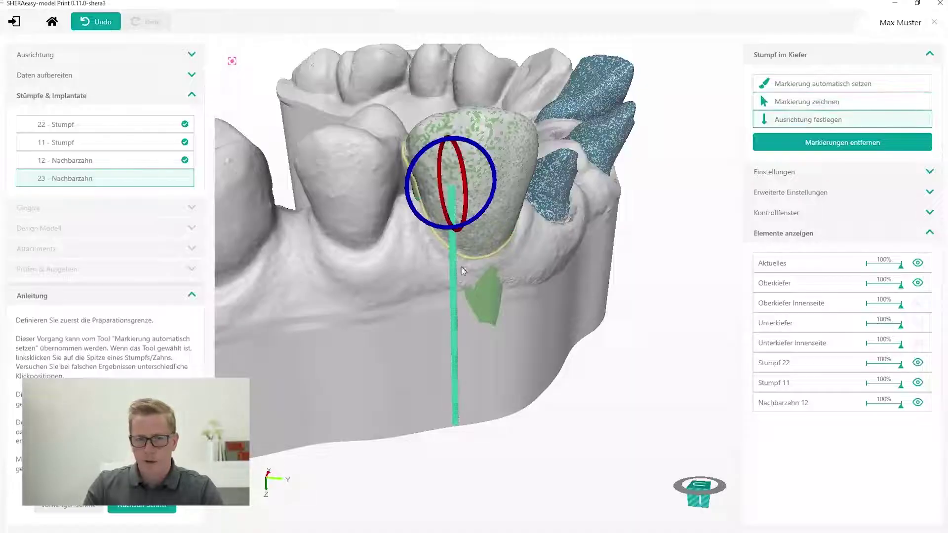
{"action": "middle_click_drag", "start_coordinate": [463, 270], "coordinate": [447, 295]}
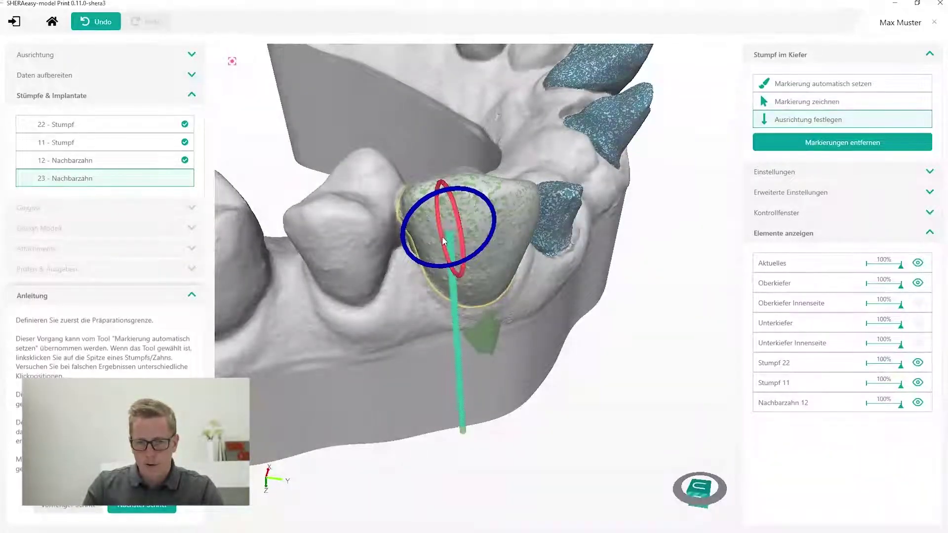
{"action": "mouse_move", "coordinate": [442, 237]}
{"action": "left_mouse_down"}
{"action": "mouse_move", "coordinate": [443, 224]}
{"action": "mouse_move", "coordinate": [483, 207]}
{"action": "left_mouse_up"}
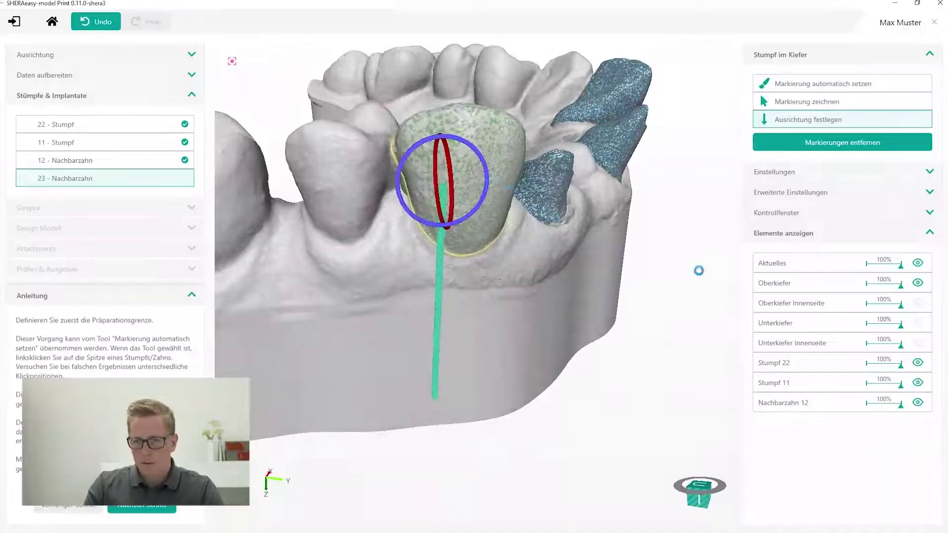
{"action": "left_click_drag", "start_coordinate": [901, 286], "coordinate": [887, 286]}
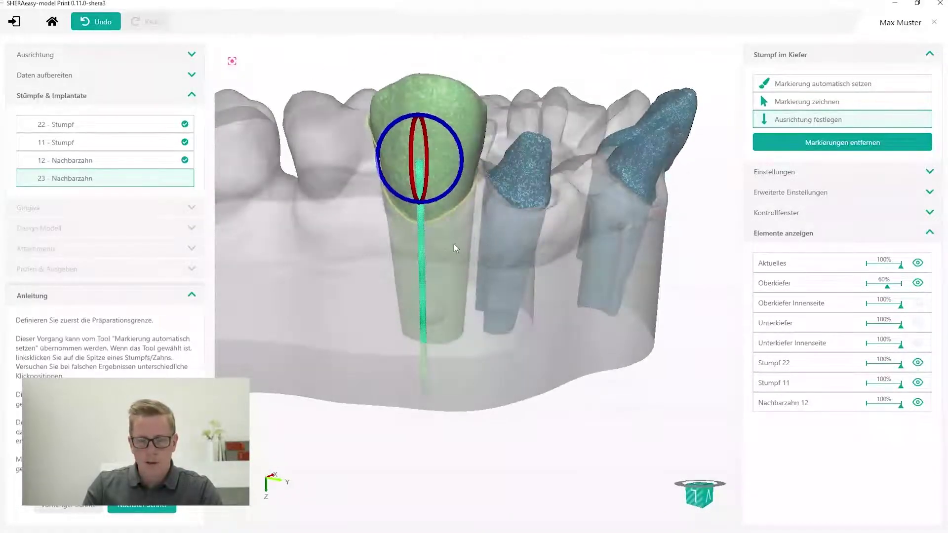
{"action": "left_click_drag", "start_coordinate": [467, 265], "coordinate": [428, 259]}
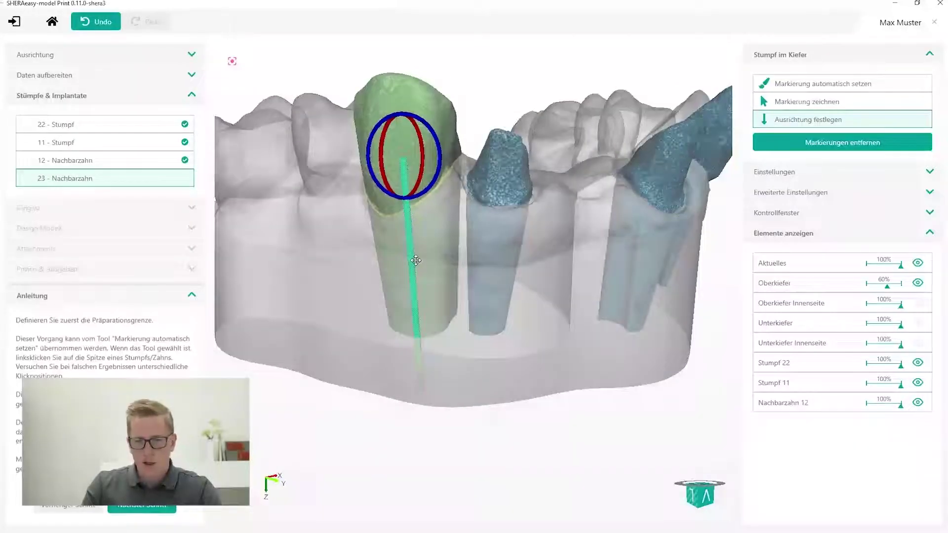
{"action": "mouse_move", "coordinate": [531, 281]}
{"action": "left_mouse_down"}
{"action": "mouse_move", "coordinate": [499, 300]}
{"action": "mouse_move", "coordinate": [549, 208]}
{"action": "left_mouse_up"}
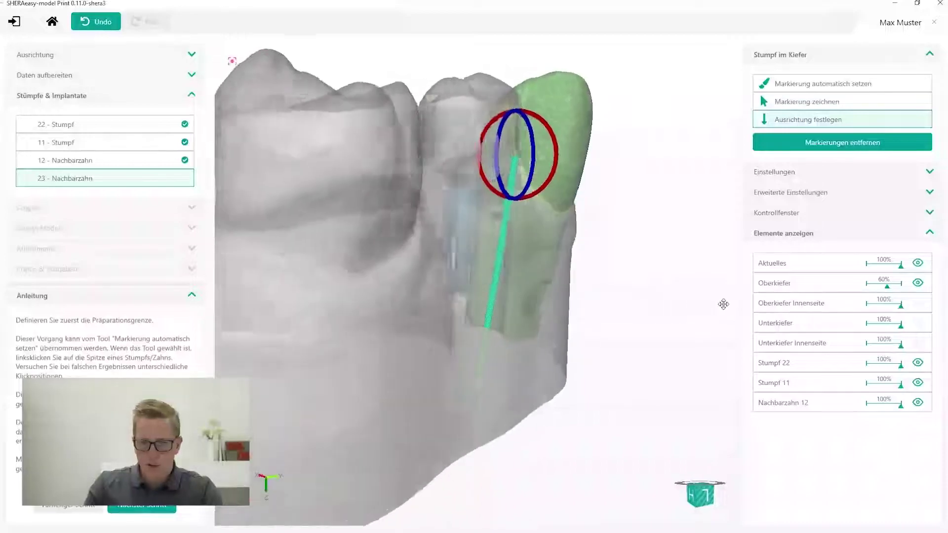
{"action": "left_click_drag", "start_coordinate": [561, 166], "coordinate": [558, 165]}
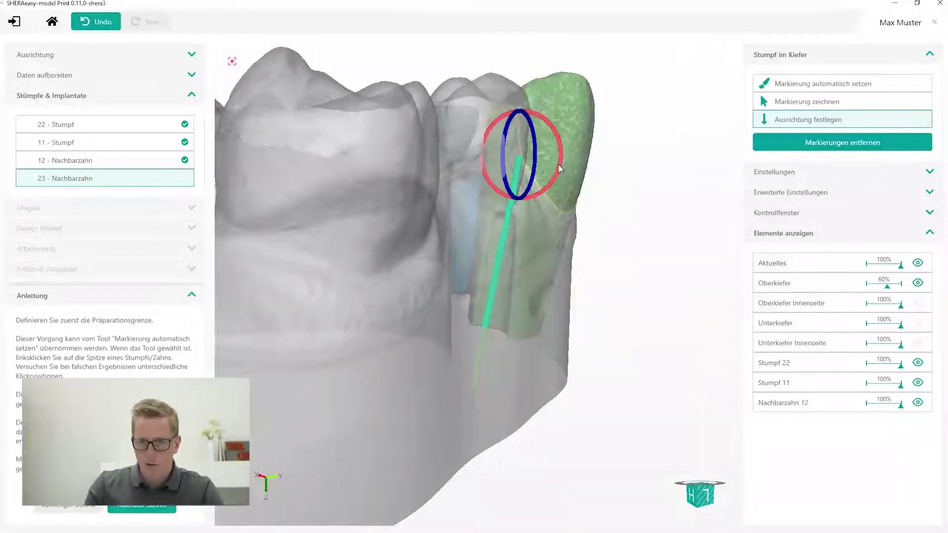
{"action": "left_click_drag", "start_coordinate": [579, 321], "coordinate": [493, 312]}
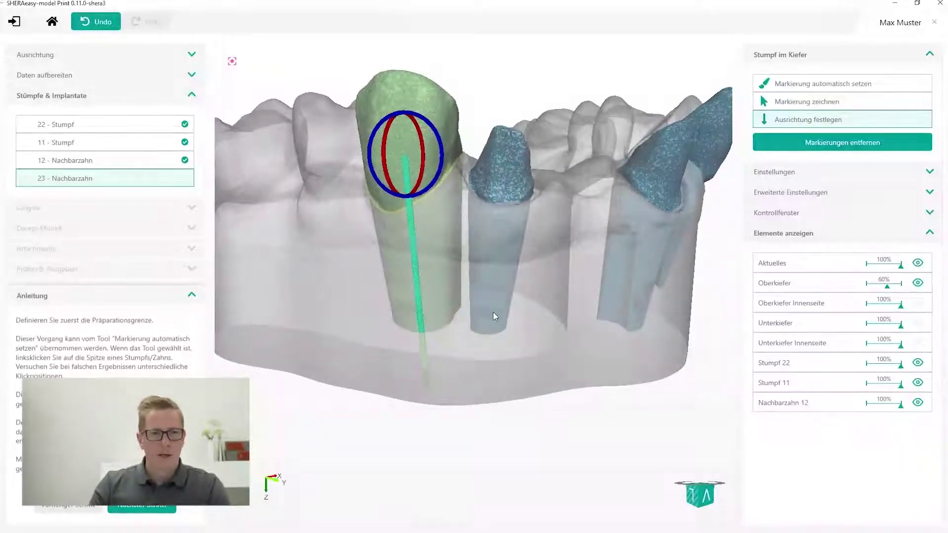
Finish the stumps, hide the lower jaw, and set the upper jaw back to 100% opacity
{"action": "left_click", "coordinate": [166, 507]}
{"action": "scroll", "coordinate": [445, 335], "scroll_direction": "down", "scroll_amount": 1}
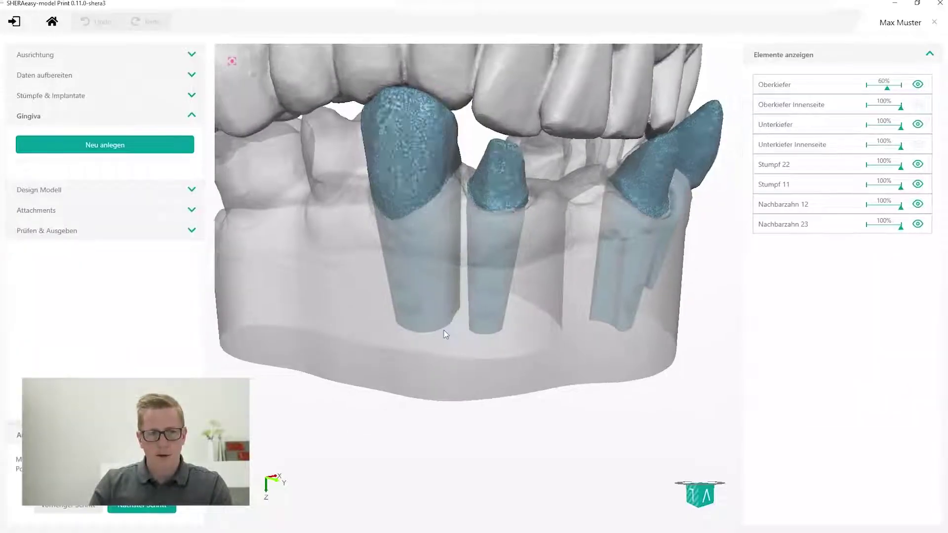
{"action": "scroll", "coordinate": [446, 335], "scroll_direction": "down", "scroll_amount": 1}
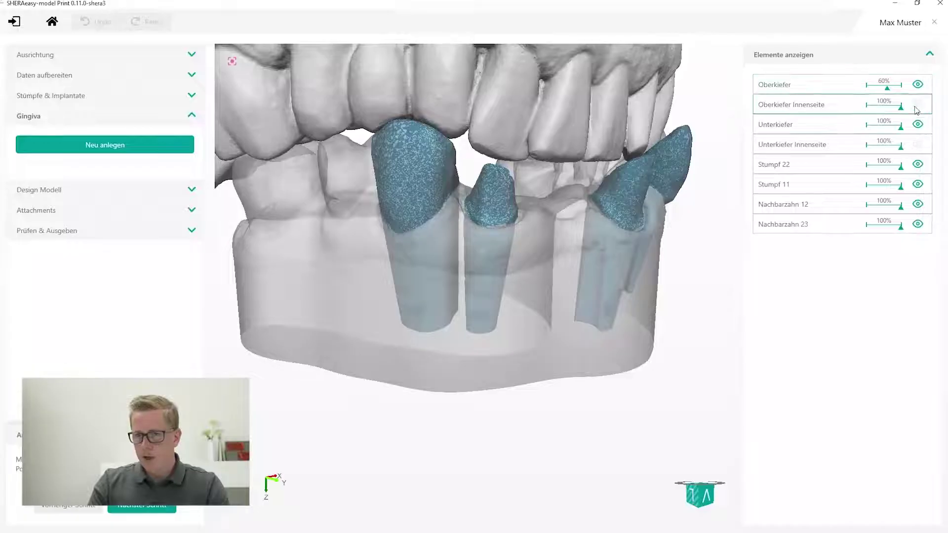
{"action": "left_click", "coordinate": [918, 125]}
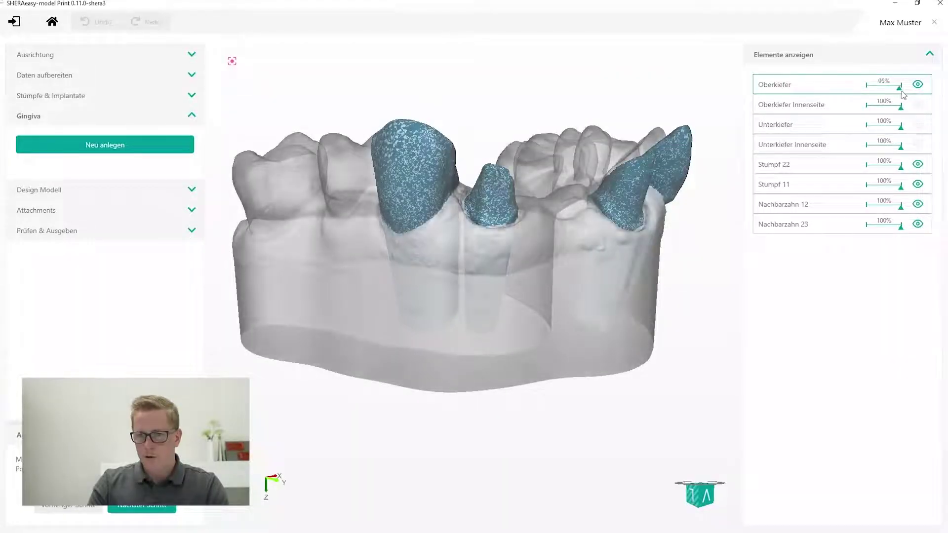
{"action": "left_click_drag", "start_coordinate": [888, 92], "coordinate": [902, 92]}
{"action": "mouse_move", "coordinate": [366, 311]}
{"action": "left_mouse_down"}
{"action": "mouse_move", "coordinate": [434, 359]}
{"action": "mouse_move", "coordinate": [428, 366]}
{"action": "left_mouse_up"}
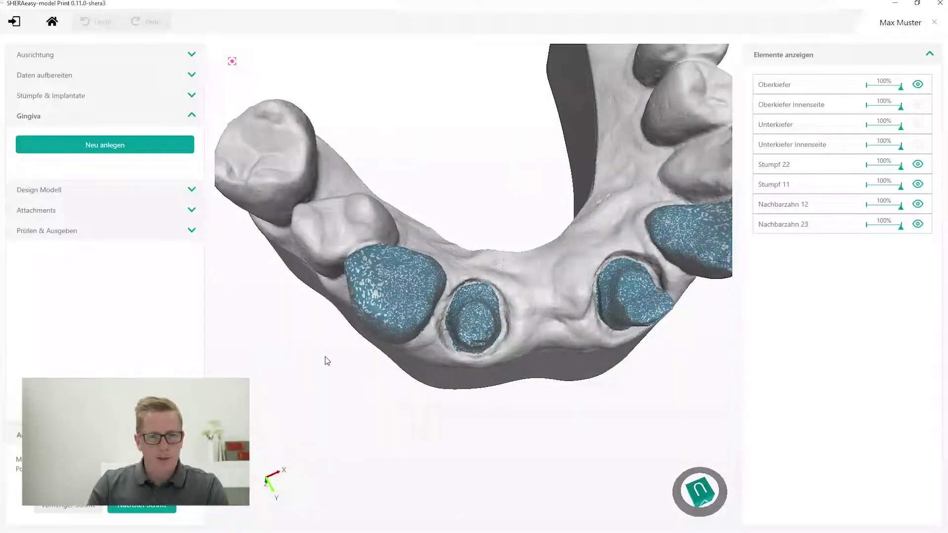
{"action": "left_click", "coordinate": [167, 151]}
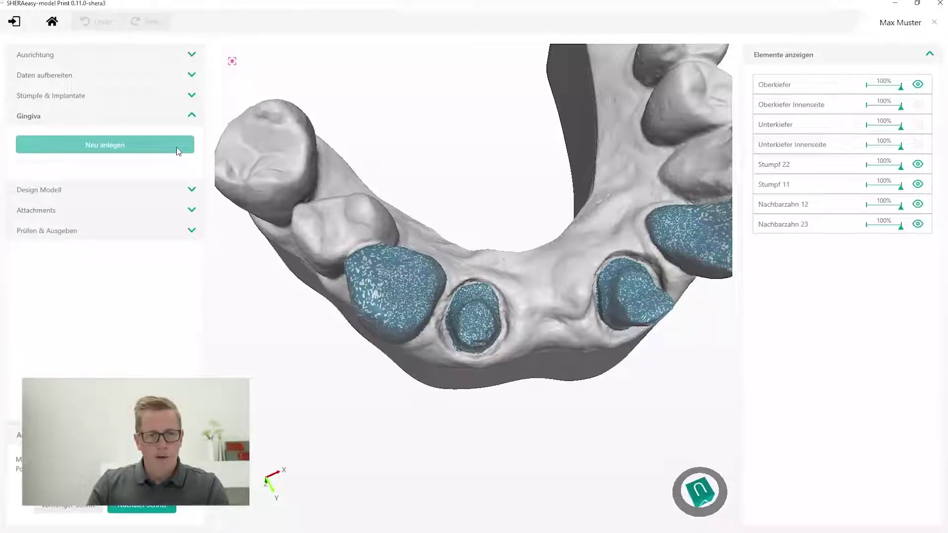
Create a flat-bottom upper-jaw gingiva mask with two end points spanning the front dies
{"action": "left_click", "coordinate": [178, 151]}
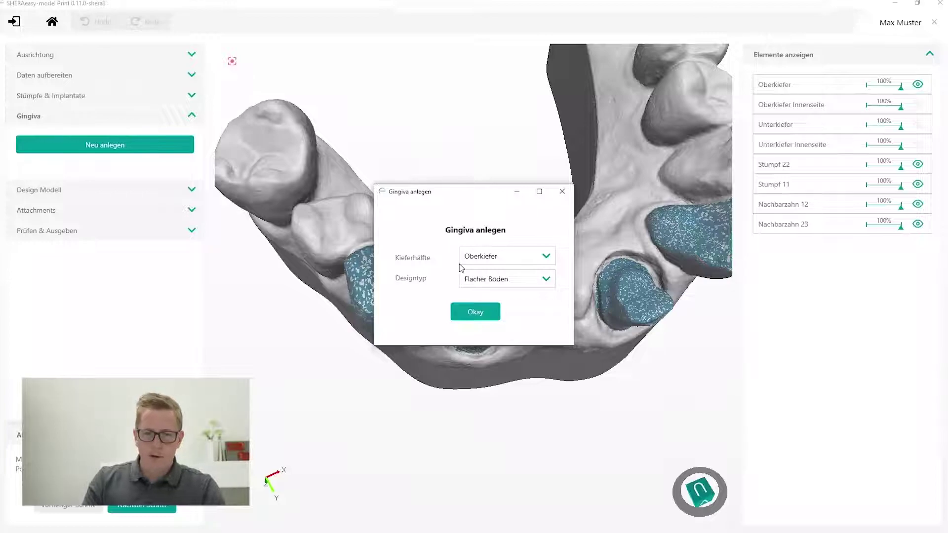
{"action": "left_click", "coordinate": [479, 314]}
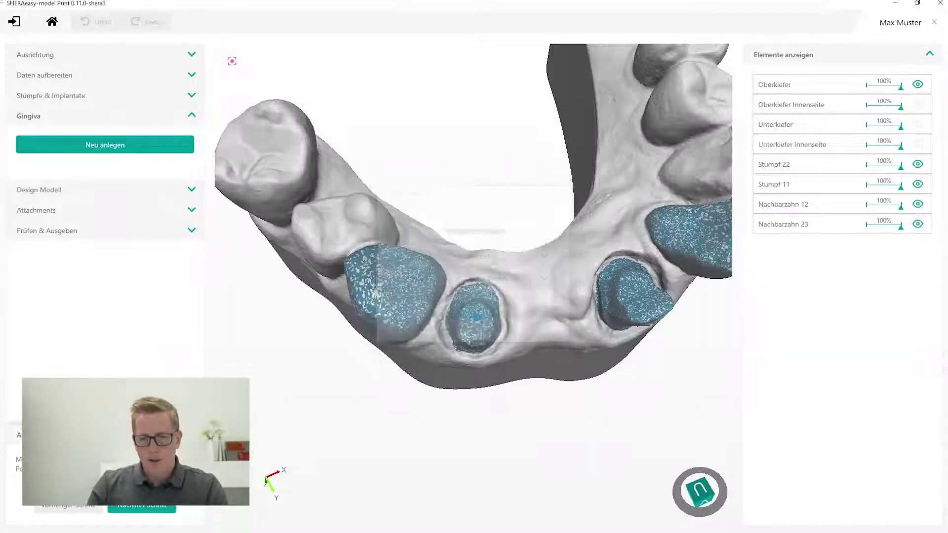
{"action": "mouse_move", "coordinate": [517, 299]}
{"action": "left_mouse_down"}
{"action": "mouse_move", "coordinate": [567, 241]}
{"action": "mouse_move", "coordinate": [441, 344]}
{"action": "left_mouse_up"}
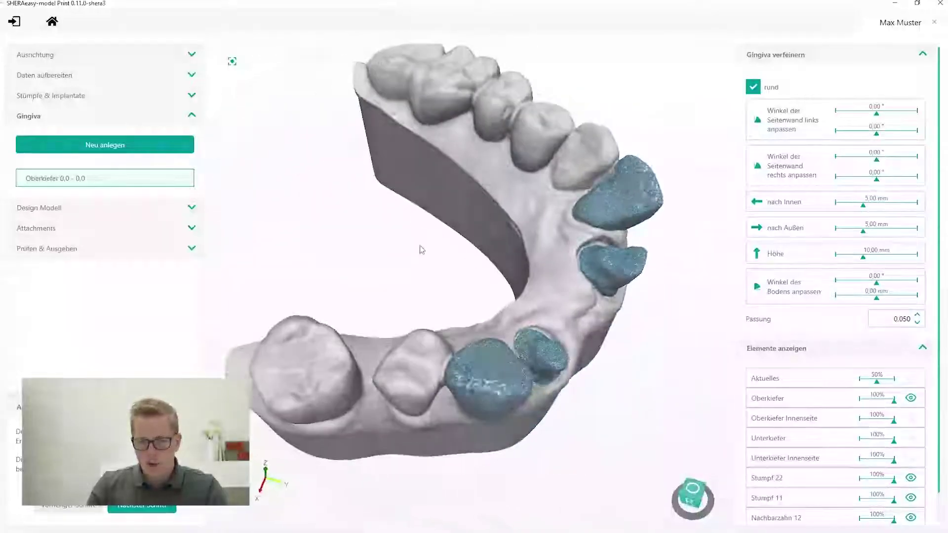
{"action": "left_click", "coordinate": [454, 343]}
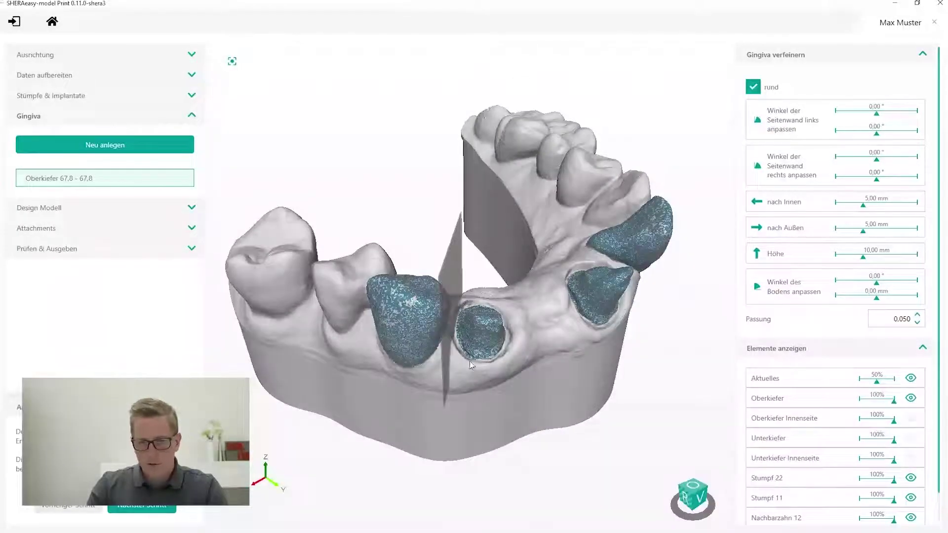
{"action": "left_click_drag", "start_coordinate": [541, 350], "coordinate": [427, 323]}
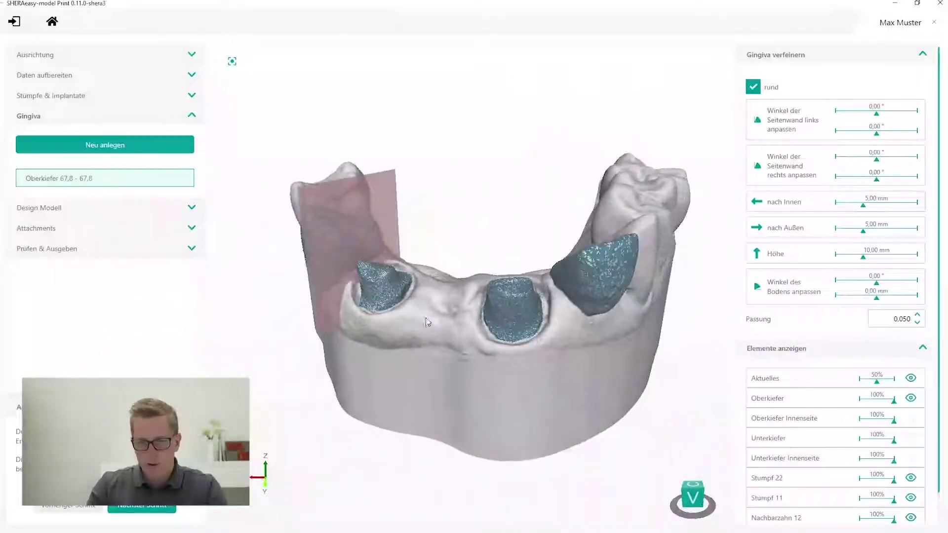
{"action": "left_click", "coordinate": [561, 304]}
{"action": "mouse_move", "coordinate": [559, 304]}
{"action": "left_mouse_down"}
{"action": "mouse_move", "coordinate": [587, 370]}
{"action": "mouse_move", "coordinate": [596, 350]}
{"action": "left_mouse_up"}
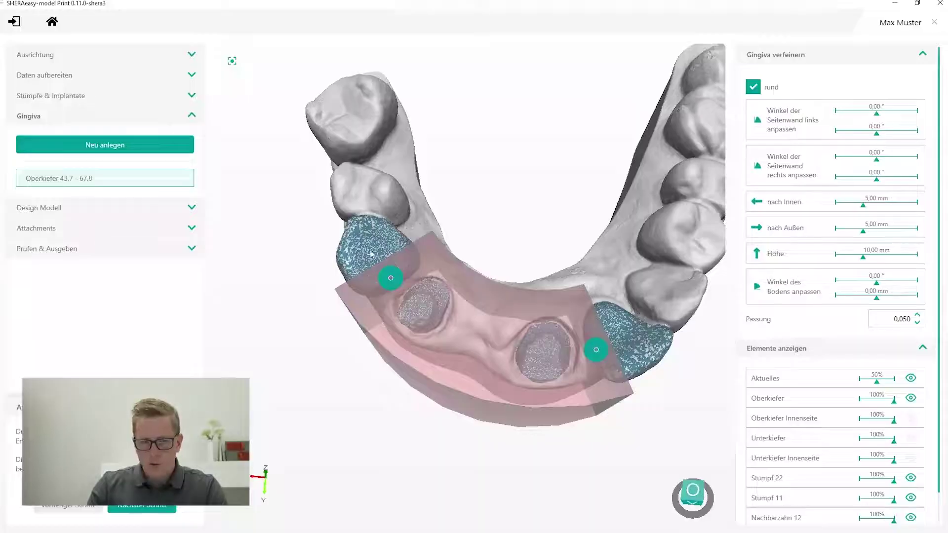
Move the mask's left end outward and adjust both side walls' upper and lower angles
{"action": "left_click_drag", "start_coordinate": [393, 281], "coordinate": [389, 271]}
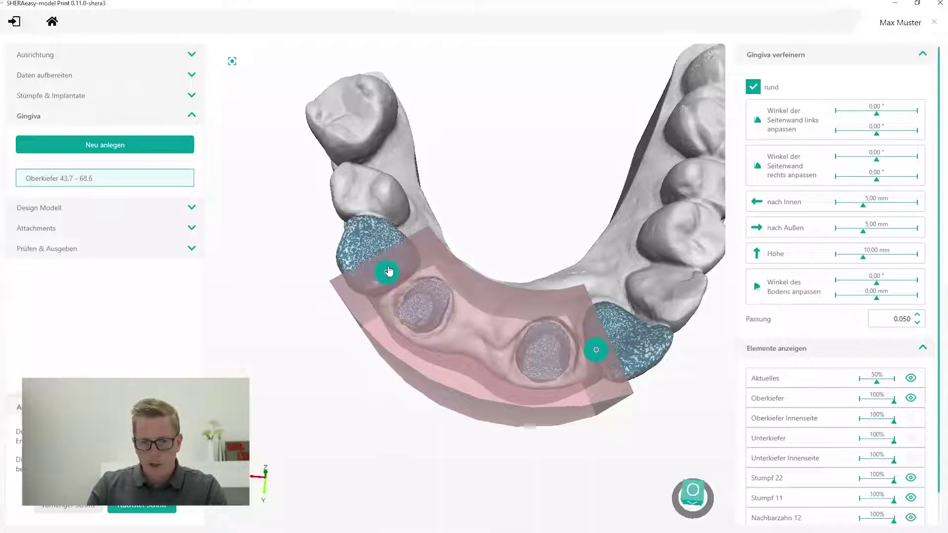
{"action": "left_click_drag", "start_coordinate": [493, 173], "coordinate": [524, 188]}
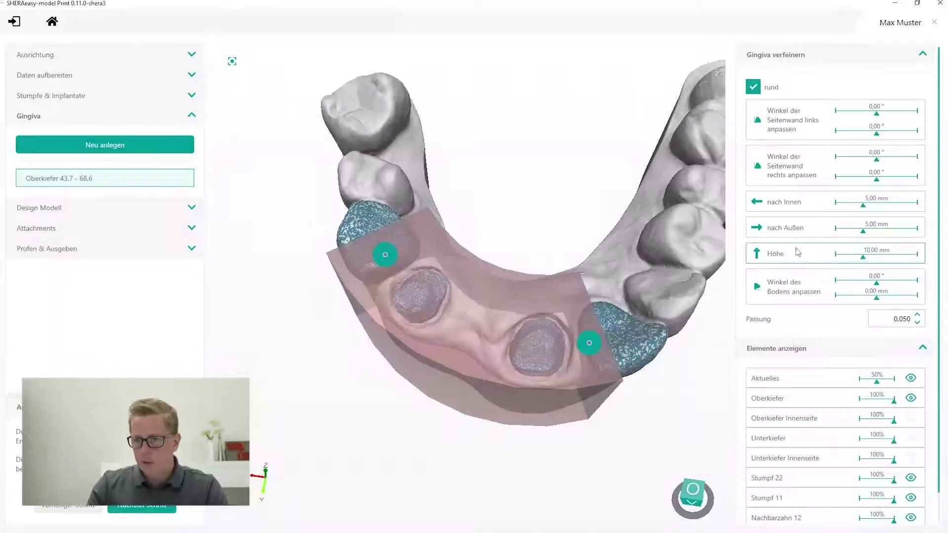
{"action": "left_click_drag", "start_coordinate": [877, 160], "coordinate": [876, 161]}
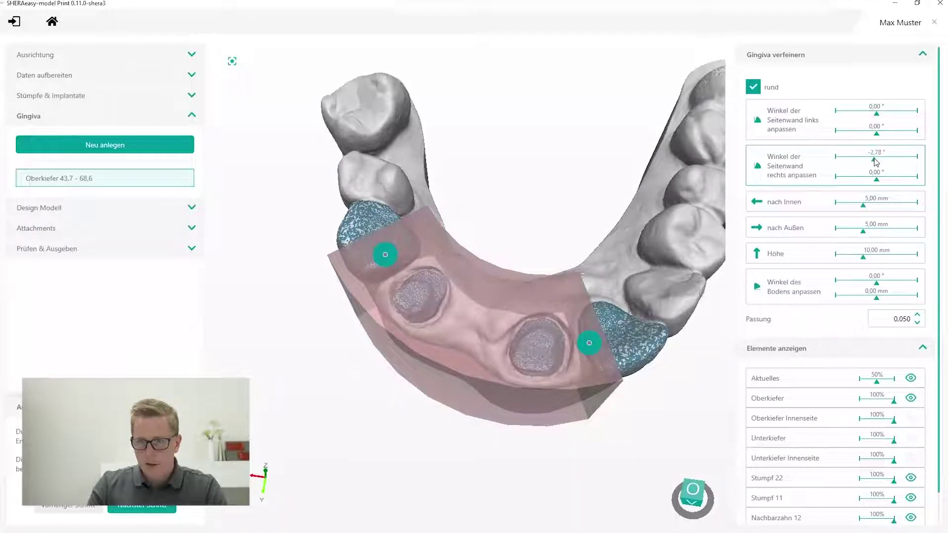
{"action": "left_click_drag", "start_coordinate": [876, 114], "coordinate": [884, 115]}
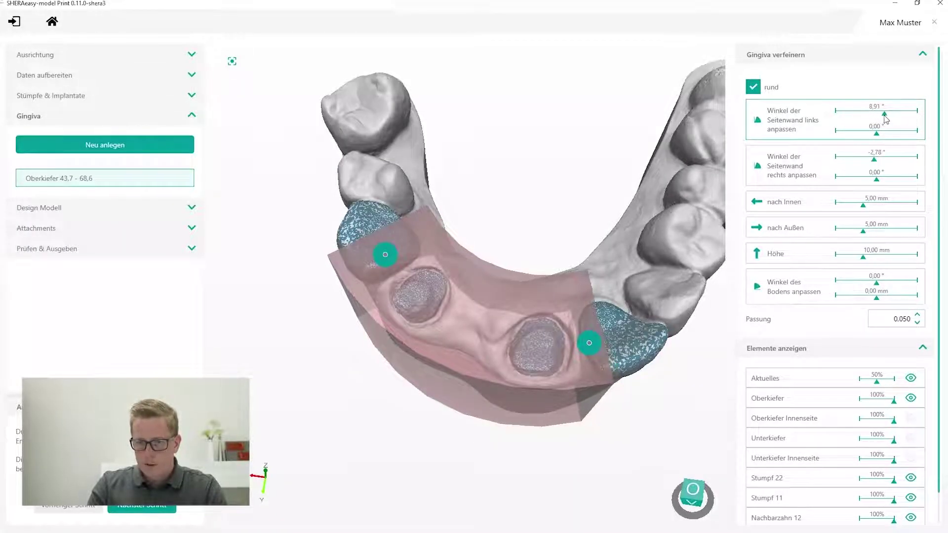
{"action": "mouse_move", "coordinate": [467, 148]}
{"action": "left_mouse_down"}
{"action": "mouse_move", "coordinate": [467, 227]}
{"action": "mouse_move", "coordinate": [558, 239]}
{"action": "mouse_move", "coordinate": [462, 213]}
{"action": "left_mouse_up"}
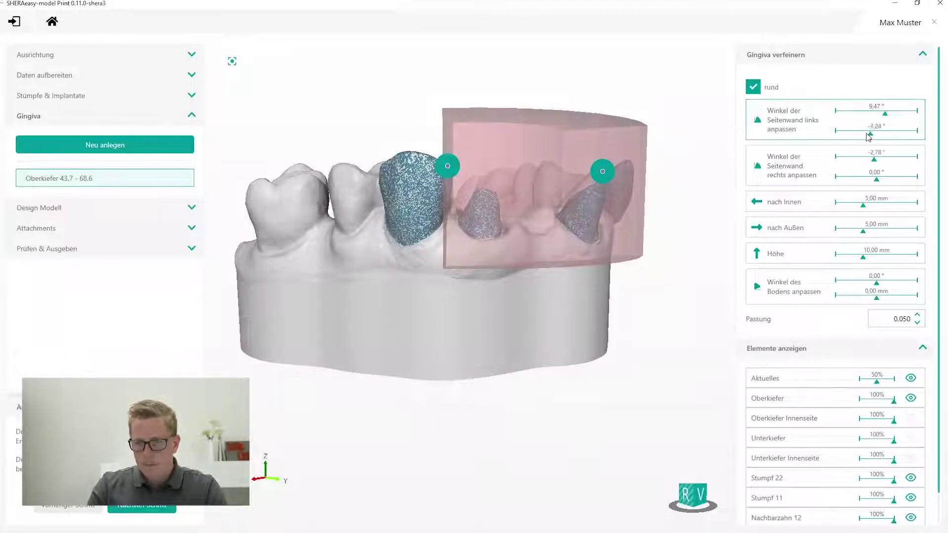
{"action": "left_click_drag", "start_coordinate": [868, 136], "coordinate": [876, 136]}
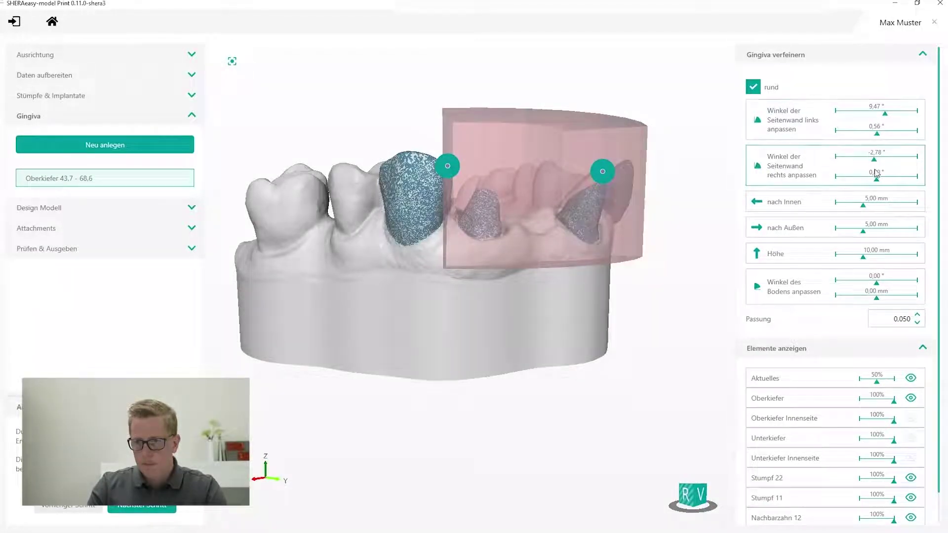
{"action": "left_click_drag", "start_coordinate": [876, 180], "coordinate": [881, 182]}
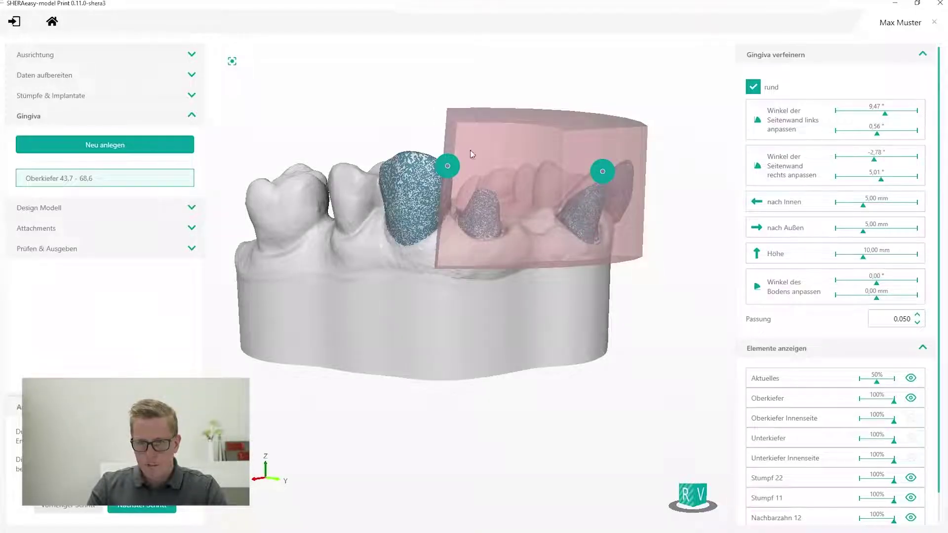
Fine-tune the mask's end, raise its height to 10.56 mm, and extend it 6.49 mm inward
{"action": "left_click_drag", "start_coordinate": [452, 170], "coordinate": [466, 174]}
{"action": "key", "text": "v"}
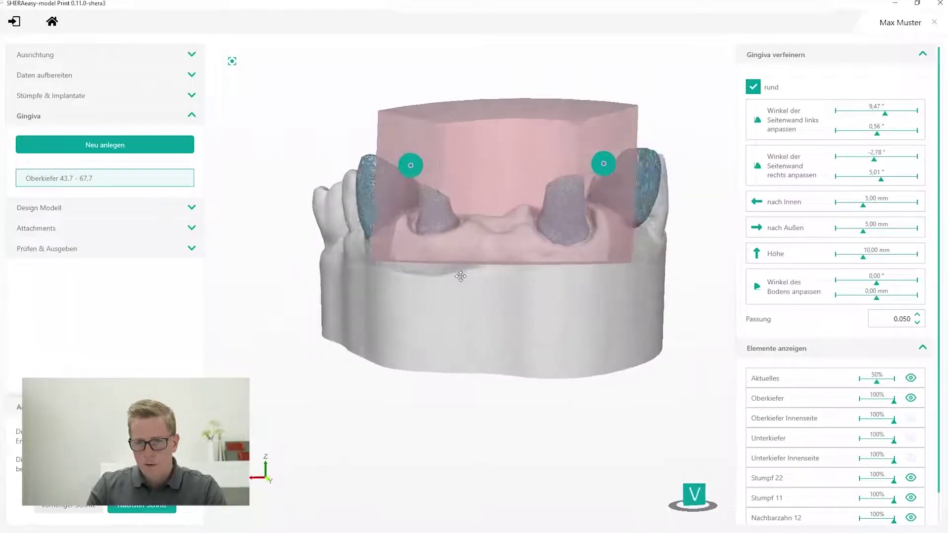
{"action": "middle_click_drag", "start_coordinate": [587, 301], "coordinate": [660, 311]}
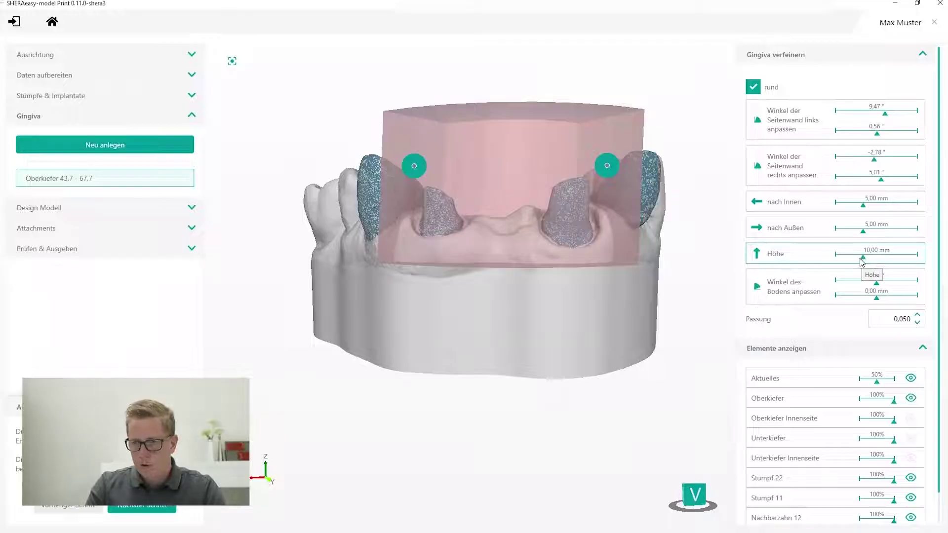
{"action": "left_click_drag", "start_coordinate": [862, 259], "coordinate": [866, 259]}
{"action": "mouse_move", "coordinate": [495, 163]}
{"action": "left_mouse_down"}
{"action": "mouse_move", "coordinate": [495, 302]}
{"action": "mouse_move", "coordinate": [513, 275]}
{"action": "left_mouse_up"}
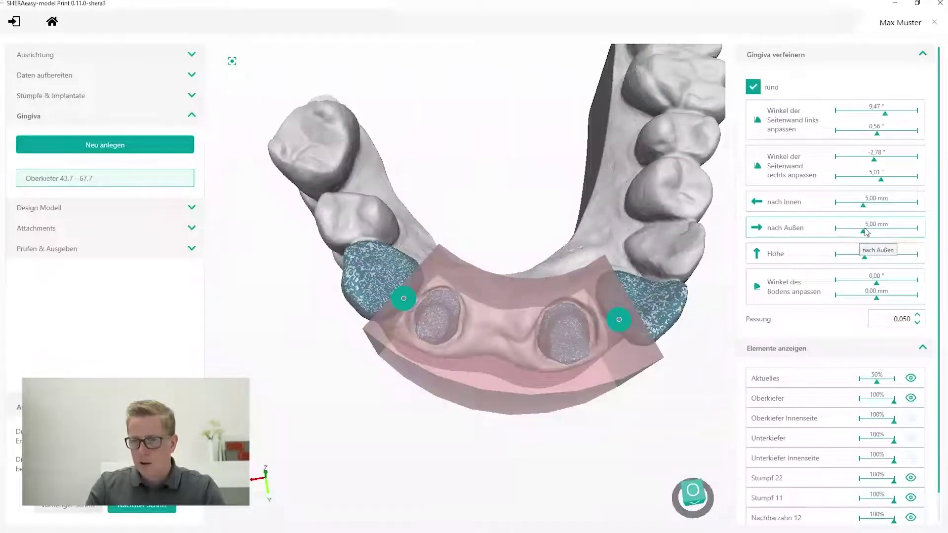
{"action": "left_click_drag", "start_coordinate": [862, 206], "coordinate": [874, 208]}
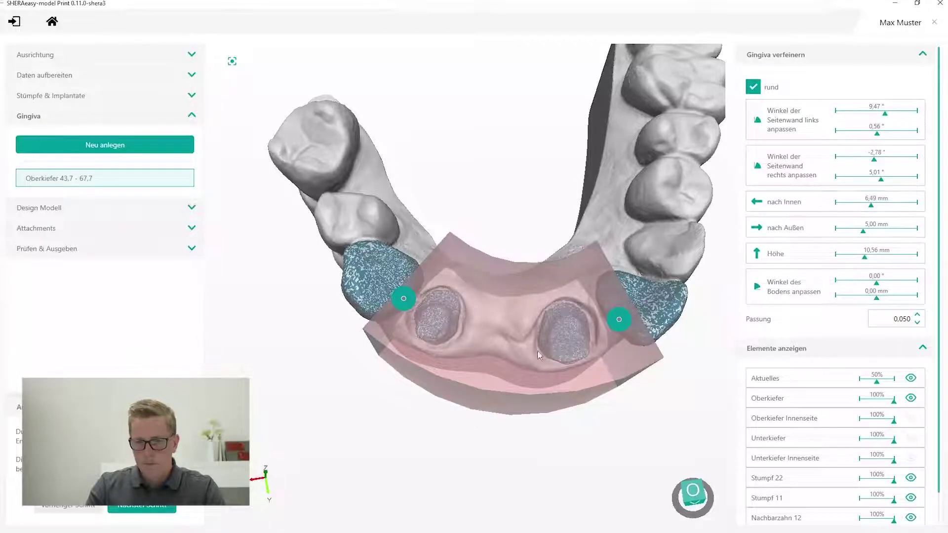
{"action": "left_click_drag", "start_coordinate": [503, 253], "coordinate": [538, 172]}
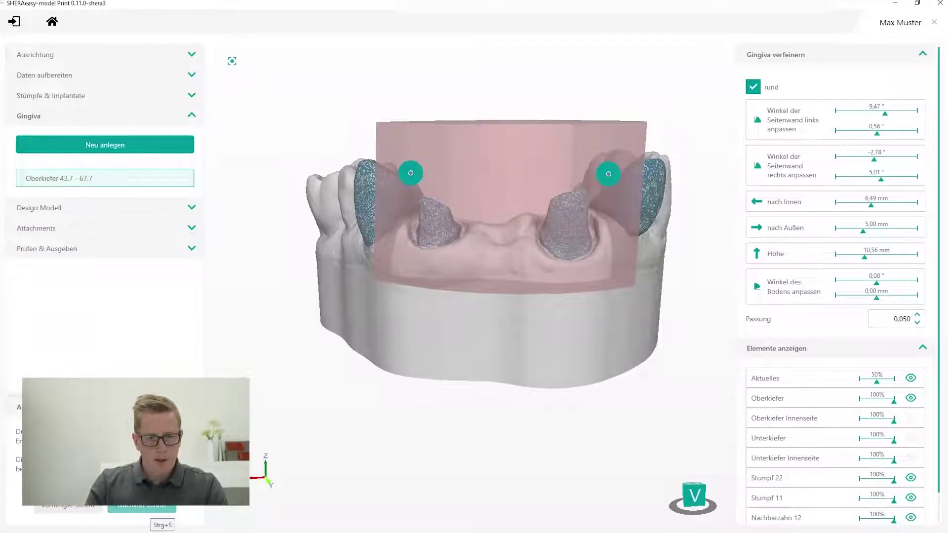
Advance to the Design Modell base step and orbit the jaw model to view it from below
{"action": "left_click", "coordinate": [149, 508]}
{"action": "mouse_move", "coordinate": [517, 416]}
{"action": "left_mouse_down"}
{"action": "mouse_move", "coordinate": [501, 435]}
{"action": "mouse_move", "coordinate": [470, 381]}
{"action": "mouse_move", "coordinate": [510, 355]}
{"action": "mouse_move", "coordinate": [500, 330]}
{"action": "left_mouse_up"}
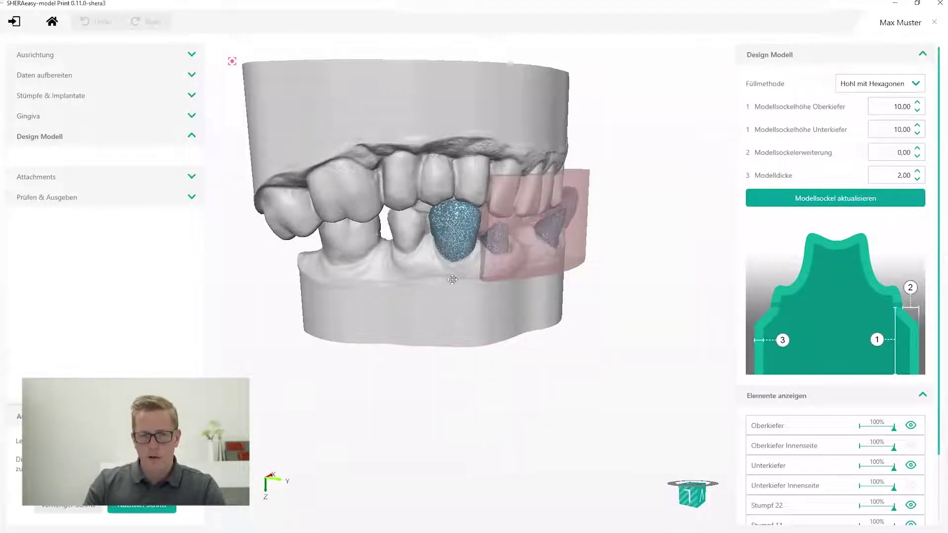
{"action": "left_click_drag", "start_coordinate": [452, 279], "coordinate": [448, 192]}
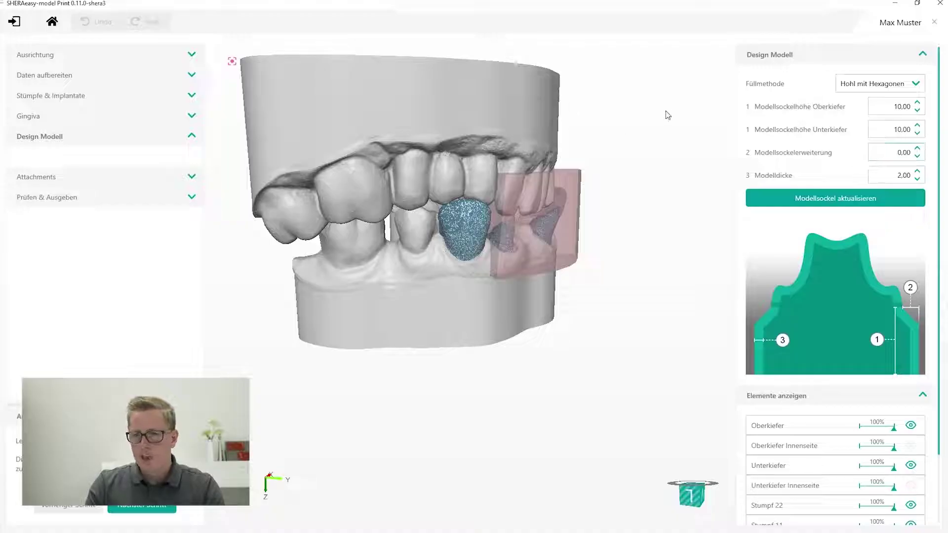
{"action": "middle_click_drag", "start_coordinate": [557, 214], "coordinate": [493, 247]}
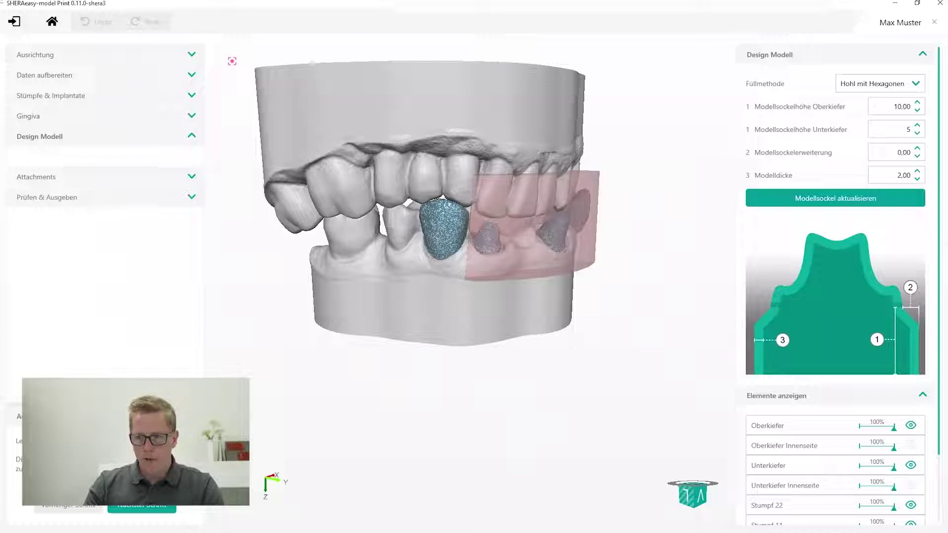
Set the upper-jaw base height (Modellsockelhöhe Oberkiefer) to 8 and rebuild the model base
{"action": "double_click", "coordinate": [894, 108]}
{"action": "type", "text": "8"}
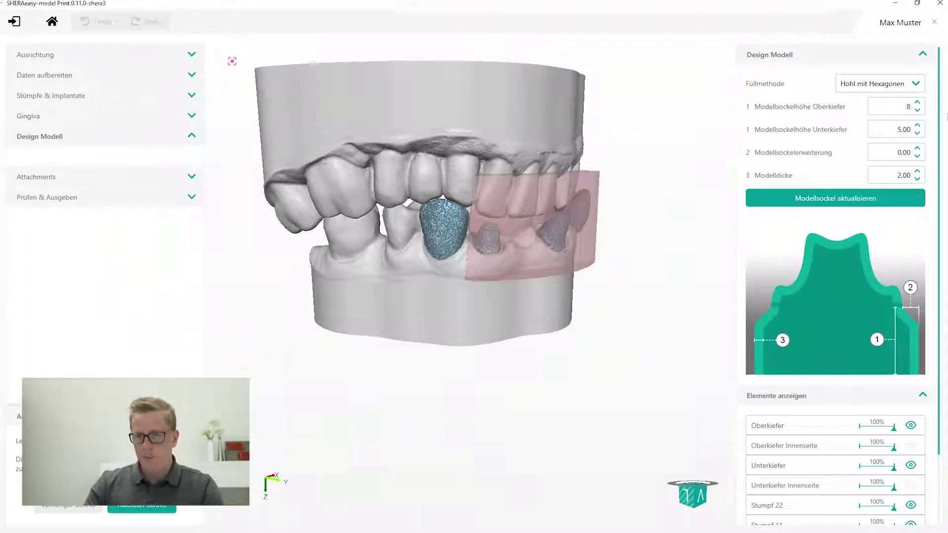
{"action": "left_click", "coordinate": [584, 282]}
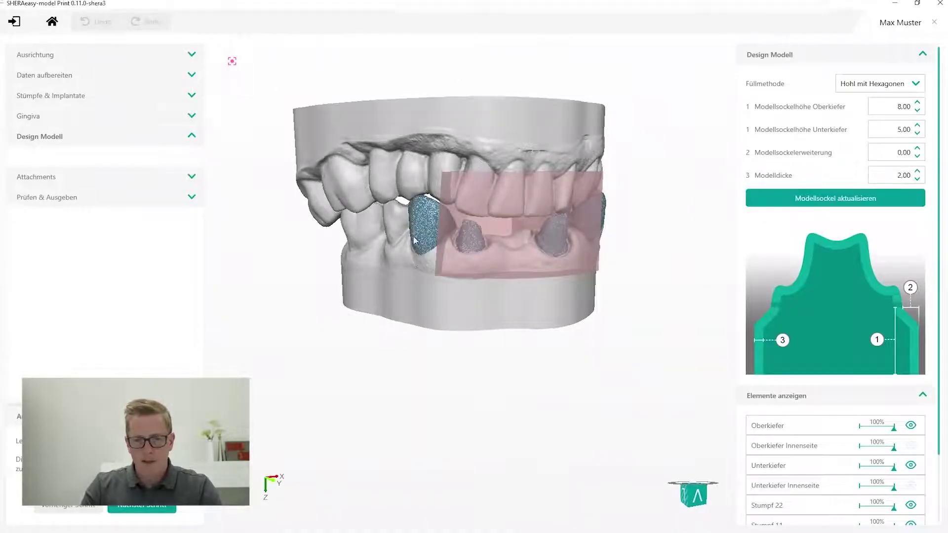
{"action": "mouse_move", "coordinate": [413, 240]}
{"action": "middle_mouse_down"}
{"action": "mouse_move", "coordinate": [531, 296]}
{"action": "mouse_move", "coordinate": [597, 292]}
{"action": "mouse_move", "coordinate": [713, 308]}
{"action": "mouse_move", "coordinate": [658, 319]}
{"action": "mouse_move", "coordinate": [688, 279]}
{"action": "mouse_move", "coordinate": [680, 226]}
{"action": "mouse_move", "coordinate": [636, 279]}
{"action": "middle_mouse_up"}
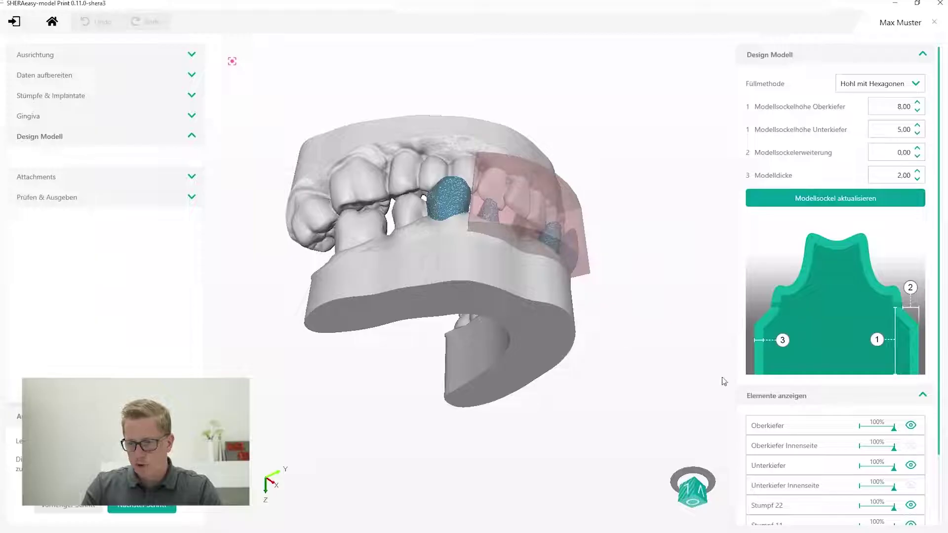
Make the upper jaw 70% transparent and view the model from the front and side
{"action": "left_click_drag", "start_coordinate": [894, 427], "coordinate": [887, 428]}
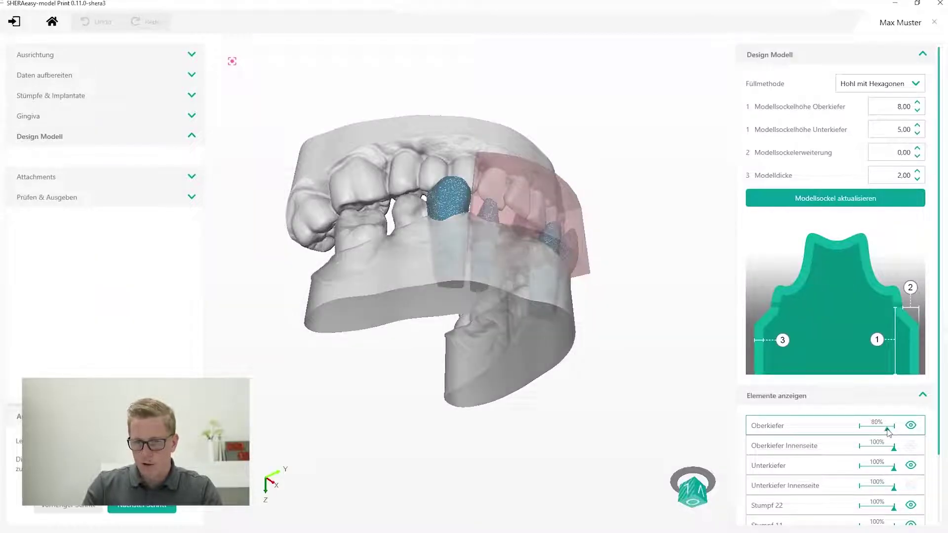
{"action": "middle_click_drag", "start_coordinate": [625, 357], "coordinate": [531, 379]}
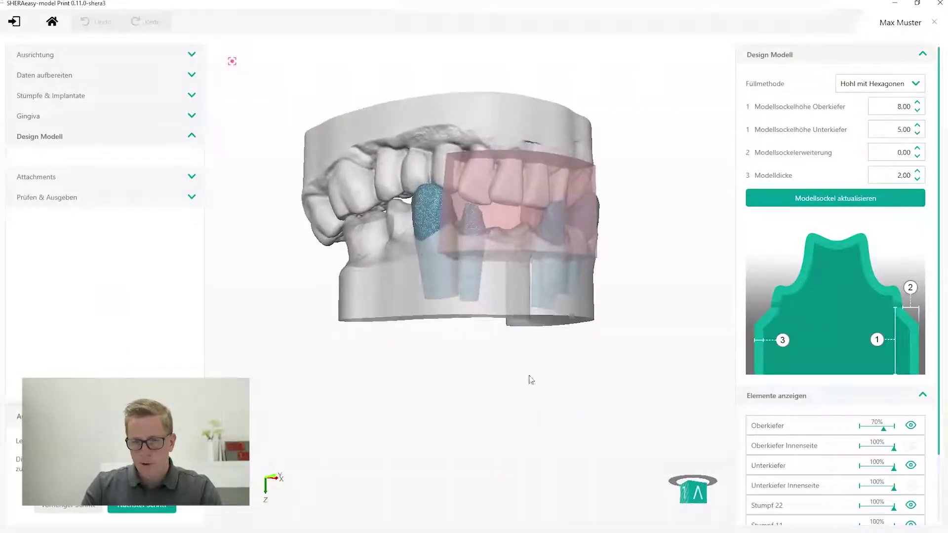
{"action": "middle_click_drag", "start_coordinate": [575, 313], "coordinate": [533, 339]}
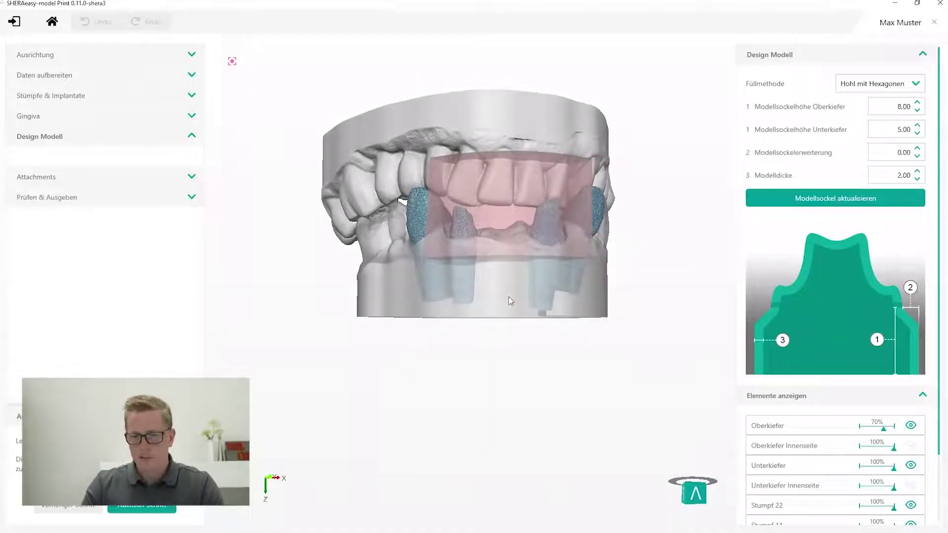
{"action": "mouse_move", "coordinate": [509, 298]}
{"action": "middle_mouse_down"}
{"action": "mouse_move", "coordinate": [511, 314]}
{"action": "mouse_move", "coordinate": [478, 303]}
{"action": "middle_mouse_up"}
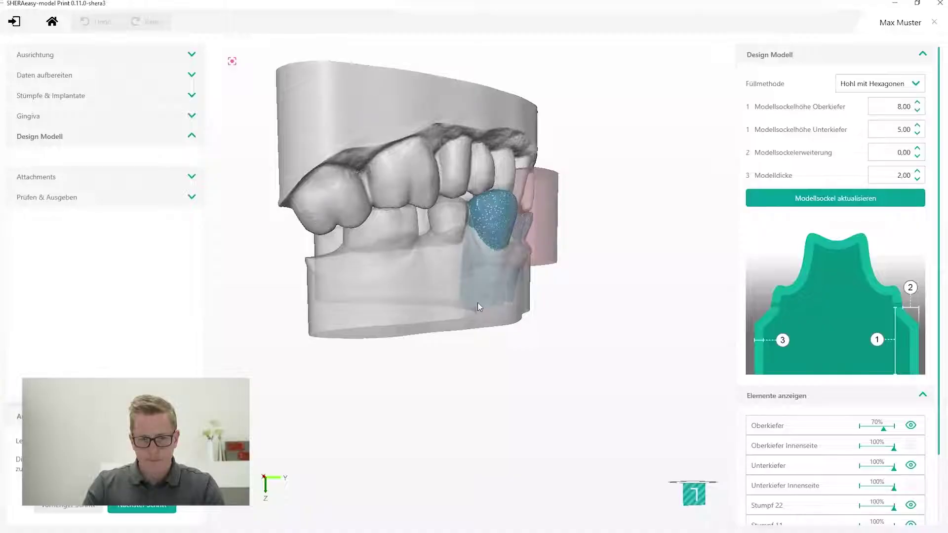
In the Attachments step, start a new attachment of type 'Halterung Balken zwei Stifte'
{"action": "left_click", "coordinate": [146, 508]}
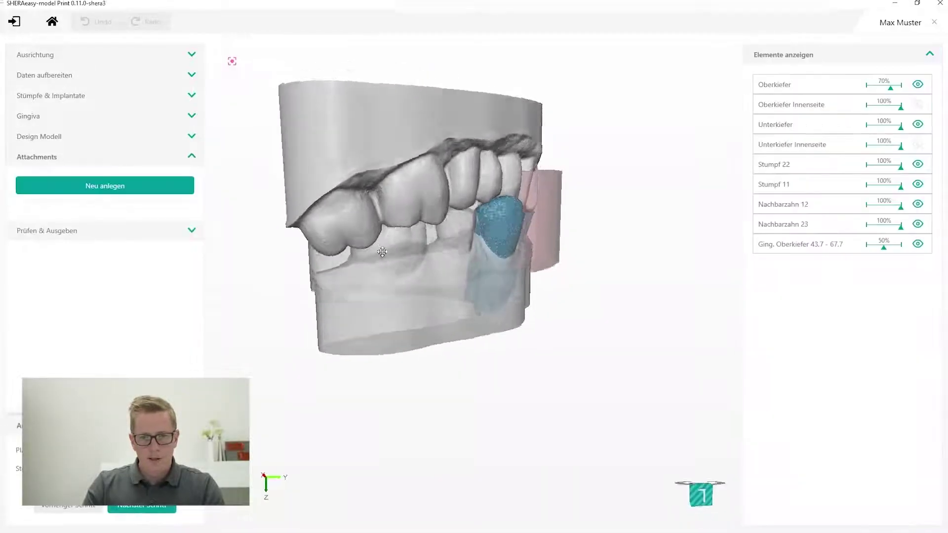
{"action": "middle_click_drag", "start_coordinate": [444, 276], "coordinate": [436, 339]}
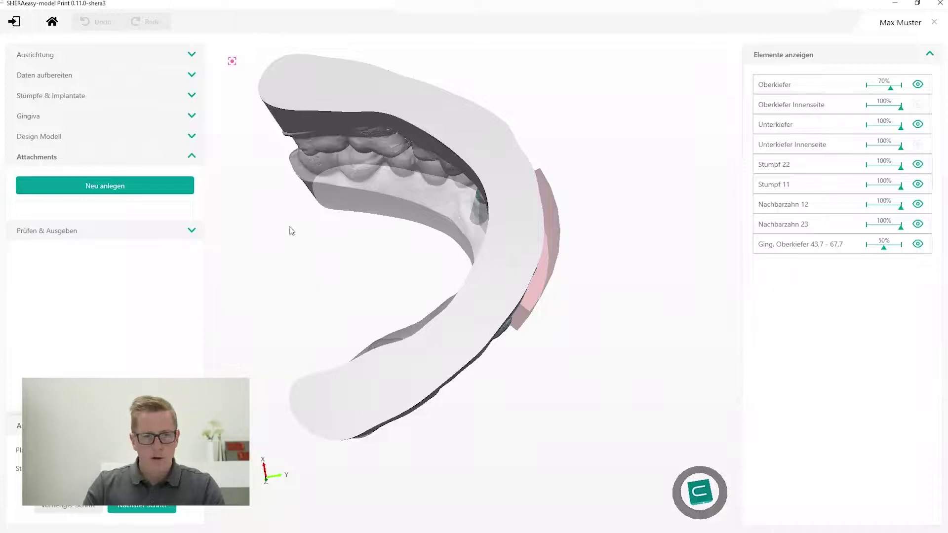
{"action": "left_click", "coordinate": [171, 187]}
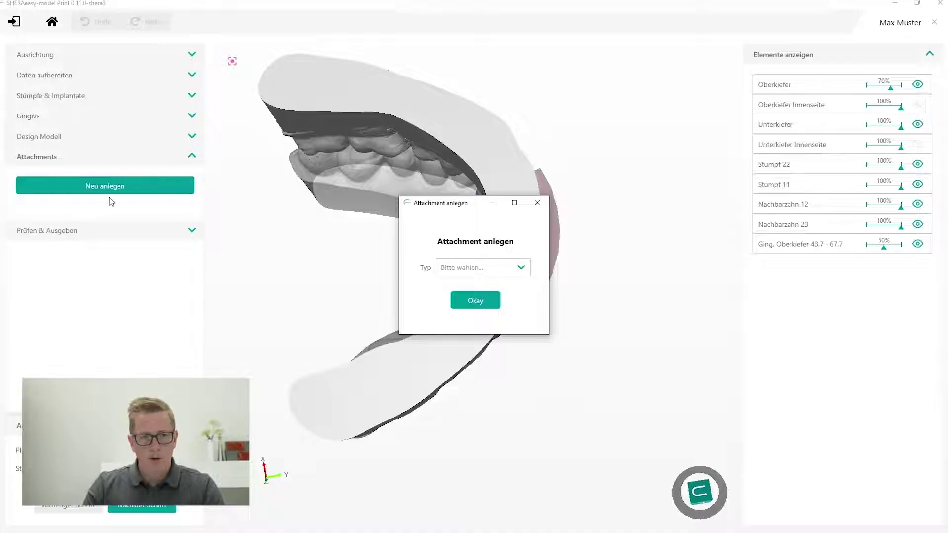
{"action": "left_click", "coordinate": [499, 269]}
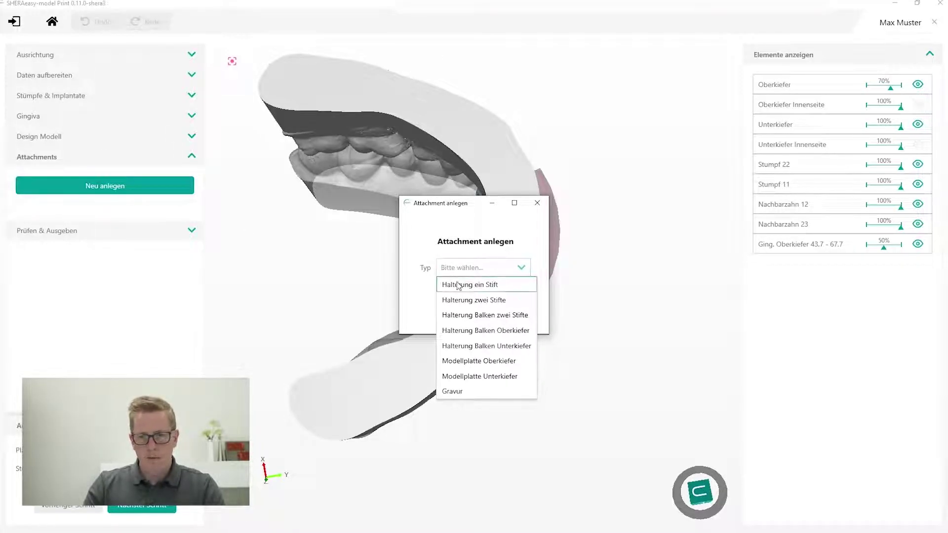
{"action": "left_click", "coordinate": [501, 317]}
Create the two-pin bar holder and move it down across the arch
{"action": "left_click", "coordinate": [483, 301]}
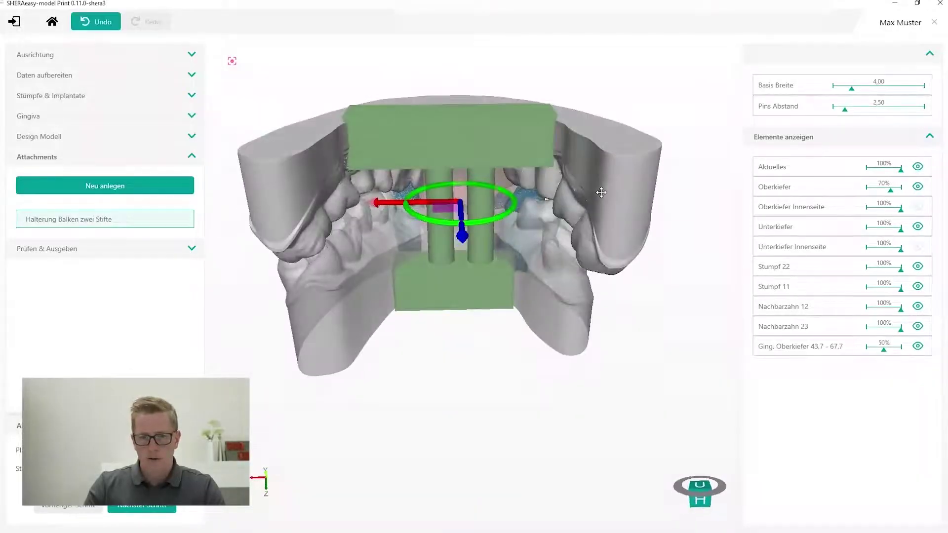
{"action": "left_click_drag", "start_coordinate": [600, 203], "coordinate": [597, 357]}
{"action": "left_click_drag", "start_coordinate": [449, 317], "coordinate": [448, 409]}
{"action": "right_click_drag", "start_coordinate": [464, 425], "coordinate": [559, 251]}
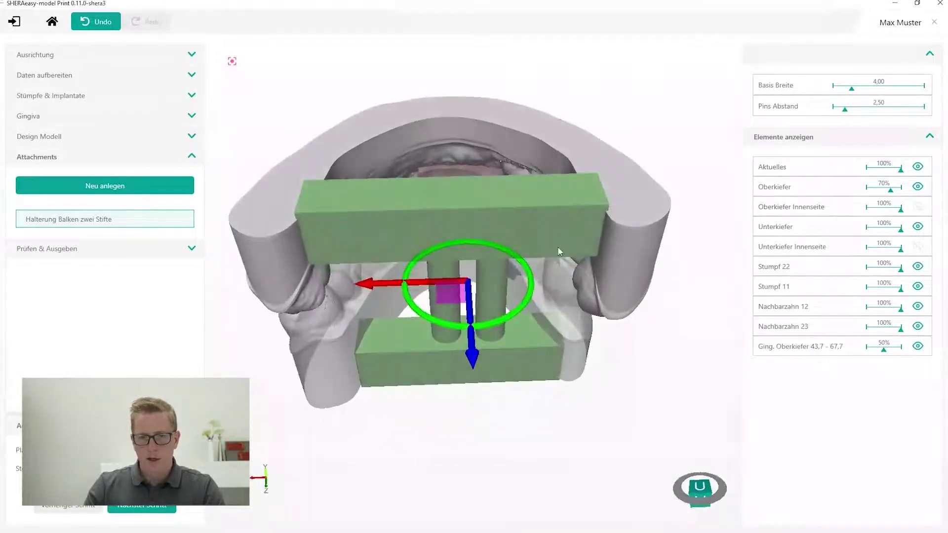
Widen the bar holder's pin spacing (Pins Abstand) to 8,35 mm
{"action": "right_click_drag", "start_coordinate": [439, 325], "coordinate": [469, 312]}
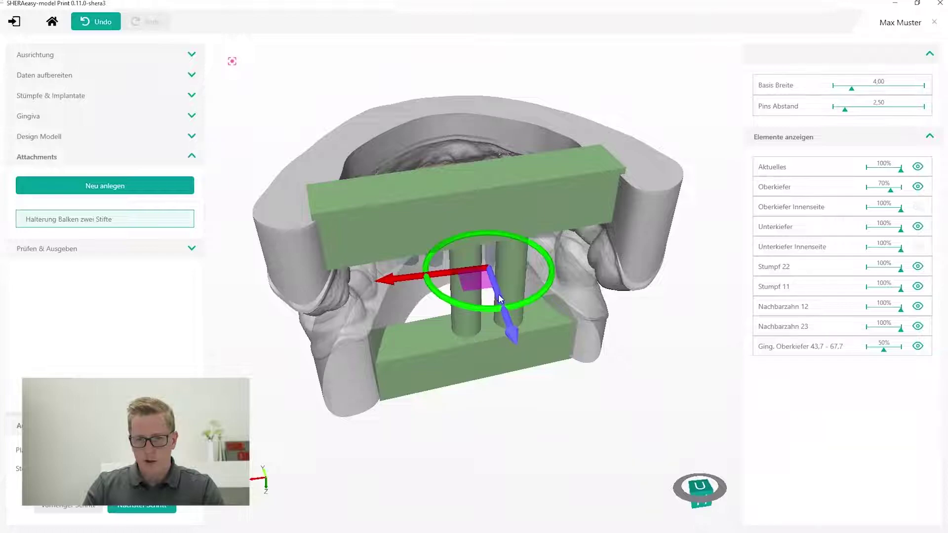
{"action": "right_click_drag", "start_coordinate": [494, 294], "coordinate": [513, 257]}
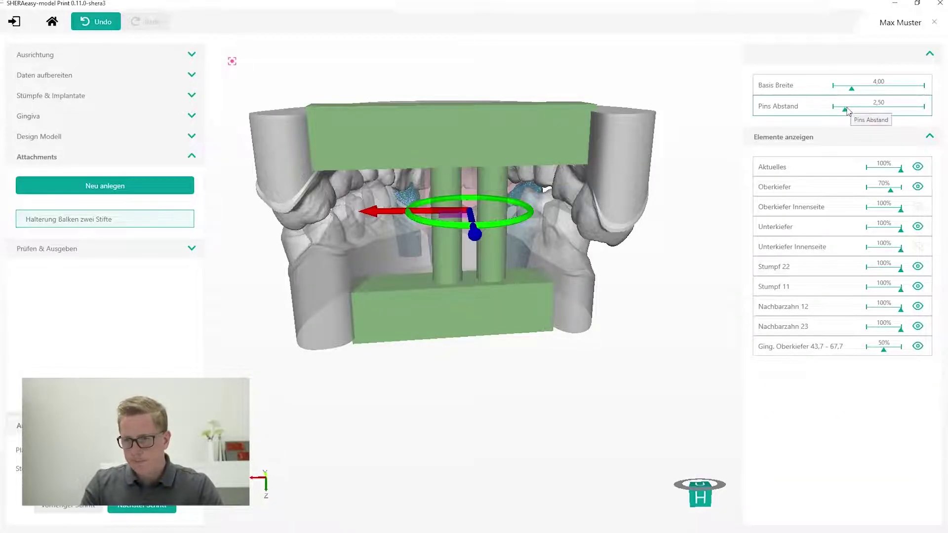
{"action": "left_click_drag", "start_coordinate": [845, 110], "coordinate": [849, 111]}
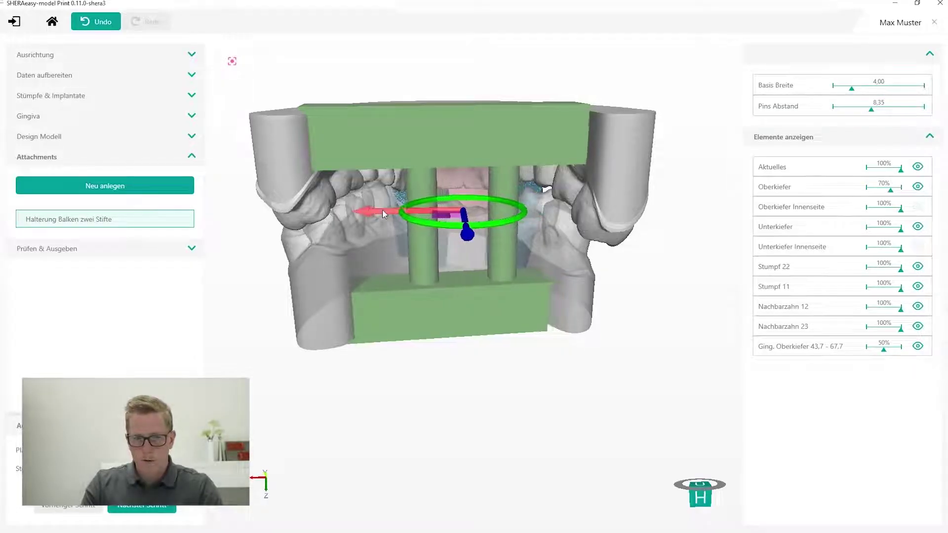
{"action": "right_click_drag", "start_coordinate": [389, 214], "coordinate": [459, 241]}
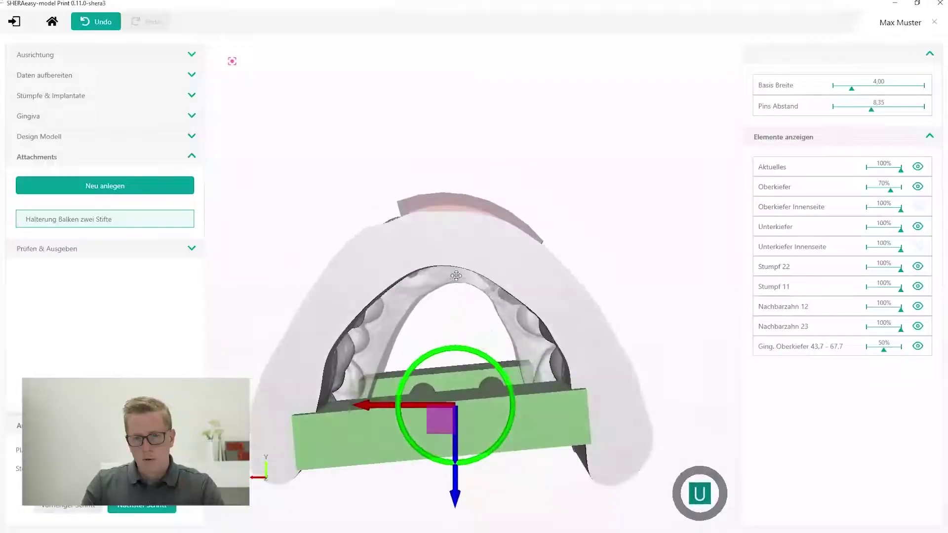
Create a new single-pin holder attachment of type 'Halterung ein Stift'
{"action": "left_click", "coordinate": [104, 186]}
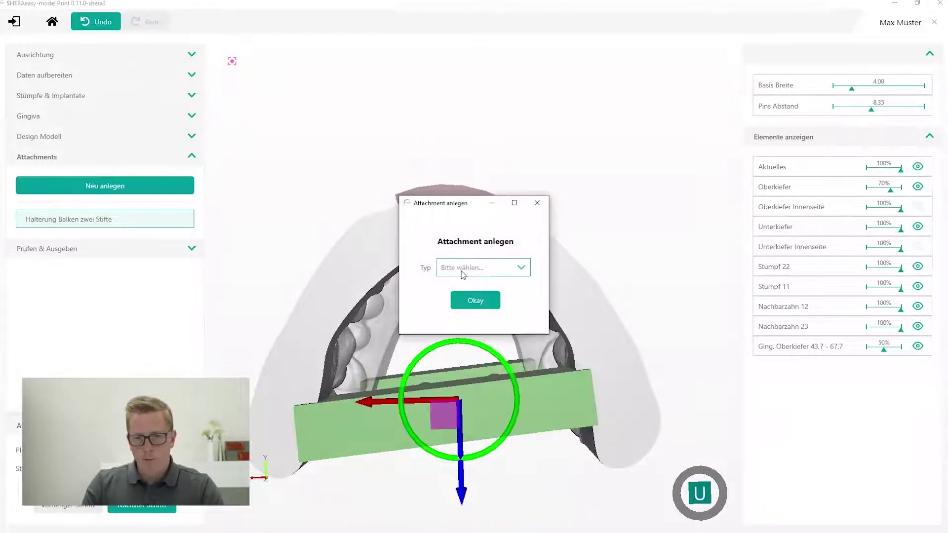
{"action": "left_click", "coordinate": [474, 268]}
{"action": "left_click", "coordinate": [478, 283]}
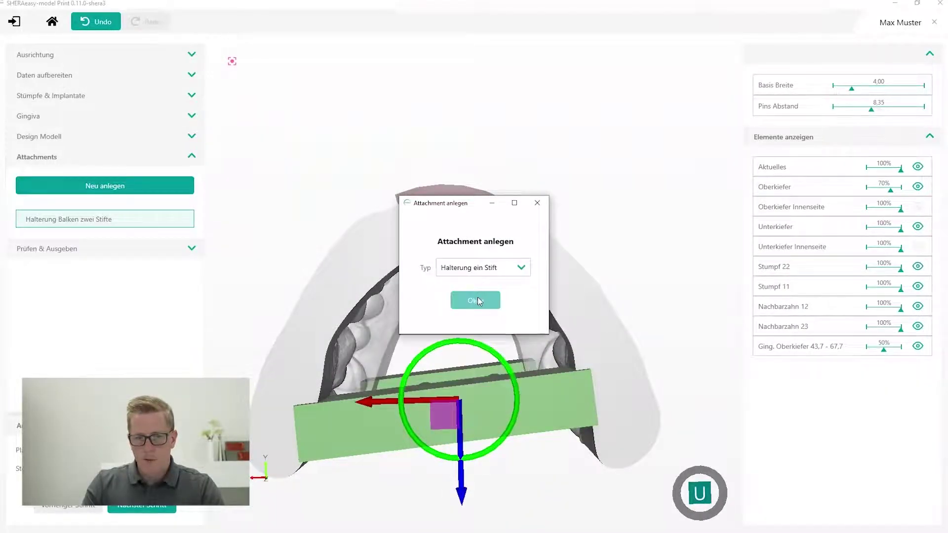
{"action": "left_click", "coordinate": [478, 299]}
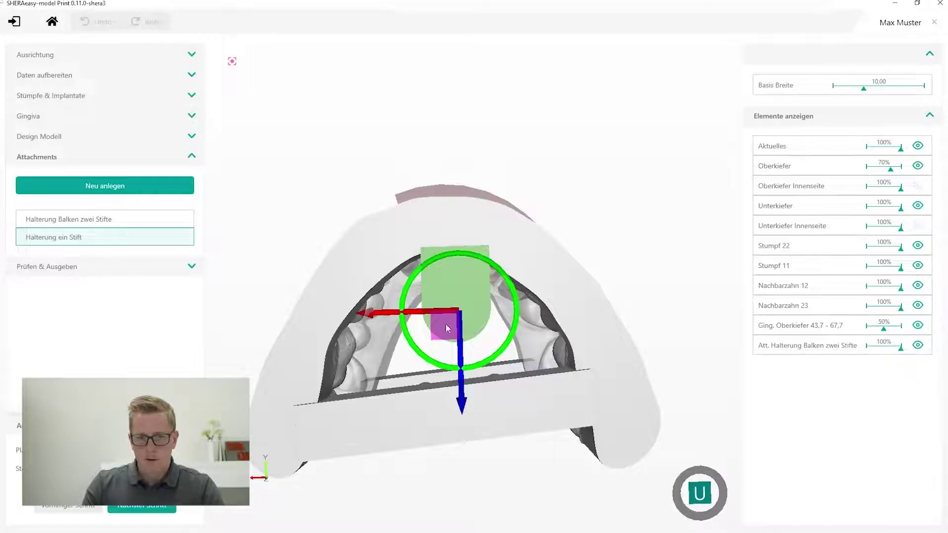
Move the pin holder to the top of the arch and rotate its base to face down
{"action": "mouse_move", "coordinate": [445, 328]}
{"action": "left_mouse_down"}
{"action": "mouse_move", "coordinate": [422, 269]}
{"action": "mouse_move", "coordinate": [417, 192]}
{"action": "left_mouse_up"}
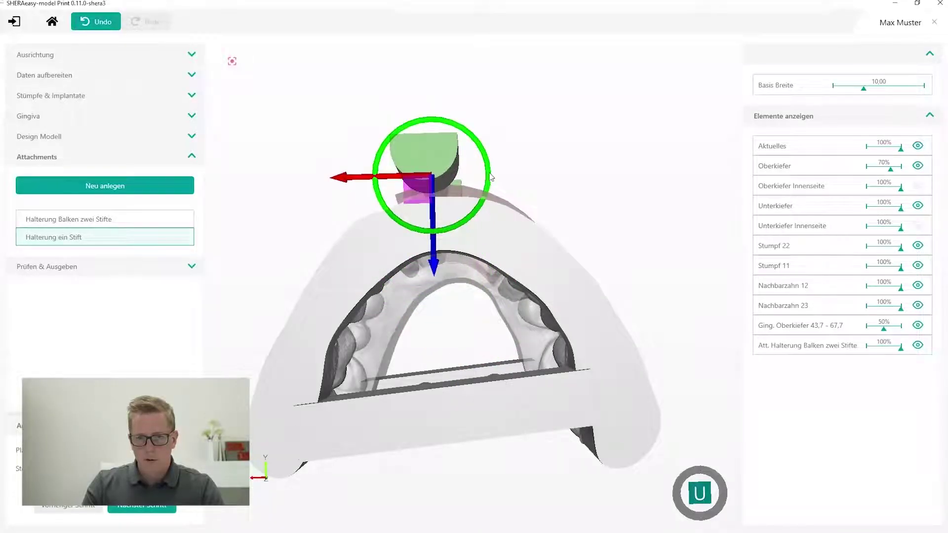
{"action": "mouse_move", "coordinate": [491, 177]}
{"action": "left_mouse_down"}
{"action": "mouse_move", "coordinate": [347, 194]}
{"action": "mouse_move", "coordinate": [358, 184]}
{"action": "left_mouse_up"}
{"action": "scroll", "coordinate": [617, 300], "scroll_direction": "up", "scroll_amount": 5}
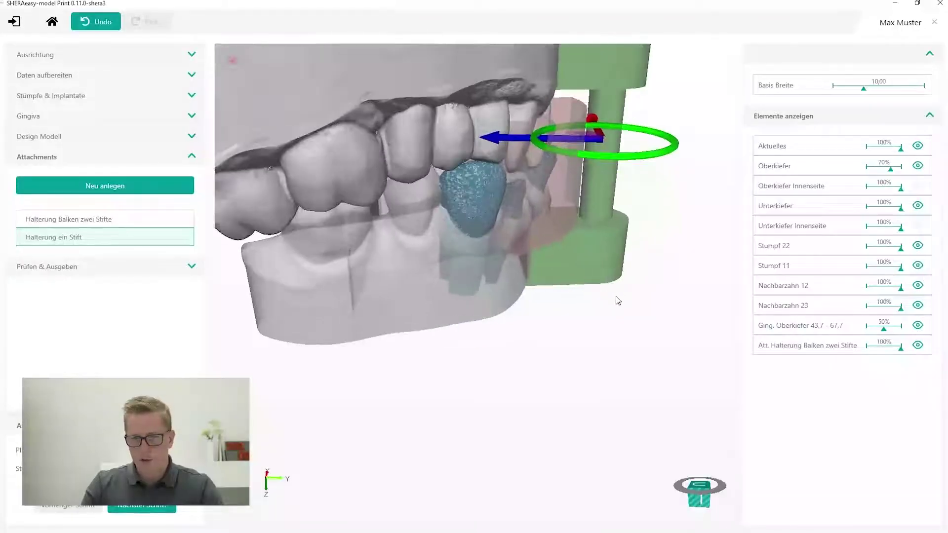
{"action": "mouse_move", "coordinate": [617, 300]}
{"action": "left_mouse_down"}
{"action": "mouse_move", "coordinate": [570, 196]}
{"action": "mouse_move", "coordinate": [322, 190]}
{"action": "left_mouse_up"}
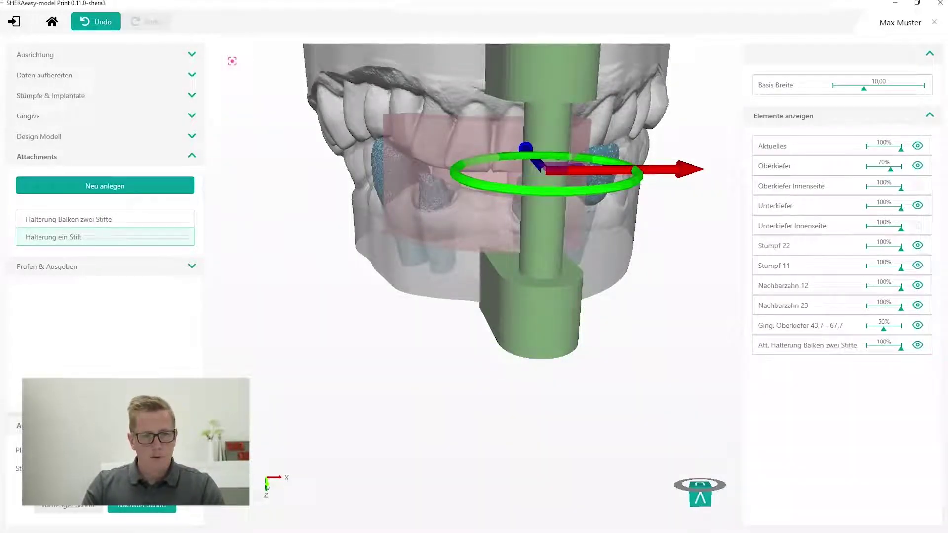
Generate the final model in Prüfen & Ausgeben and inspect its hollow honeycomb base from several angles
{"action": "left_click", "coordinate": [153, 506]}
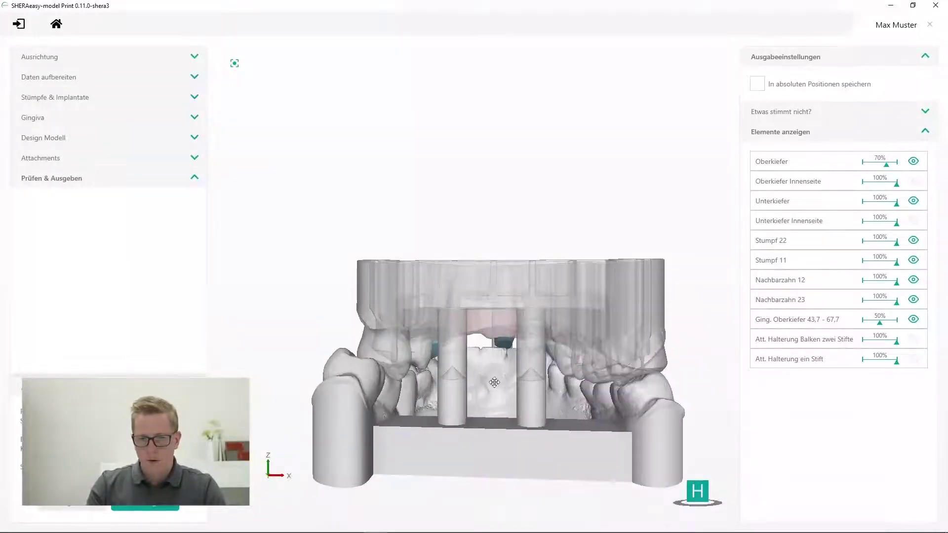
{"action": "left_click_drag", "start_coordinate": [494, 382], "coordinate": [413, 387]}
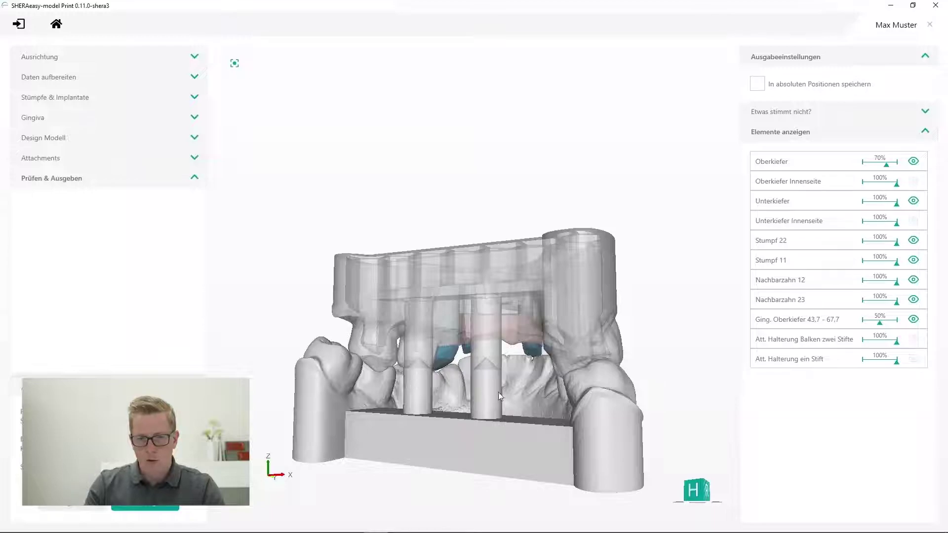
{"action": "mouse_move", "coordinate": [499, 395]}
{"action": "left_mouse_down"}
{"action": "mouse_move", "coordinate": [421, 270]}
{"action": "mouse_move", "coordinate": [420, 232]}
{"action": "left_mouse_up"}
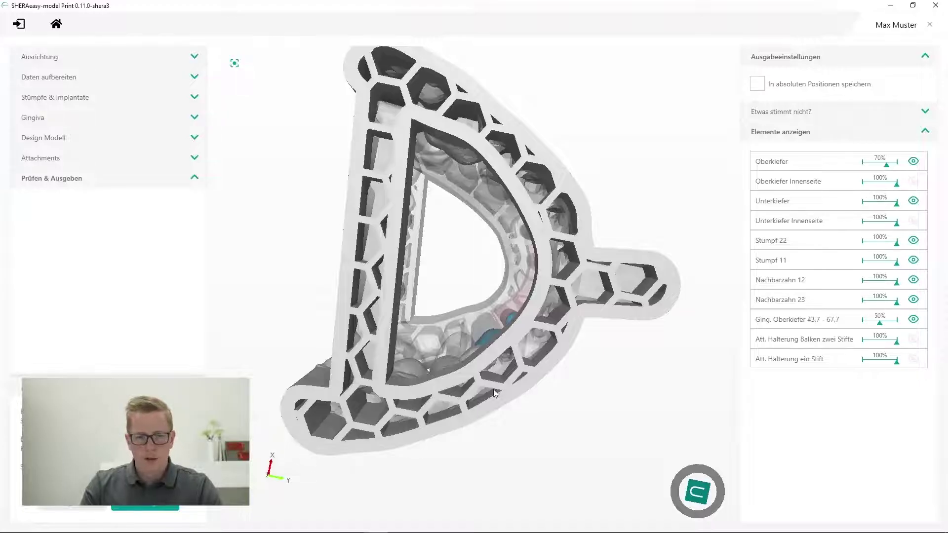
{"action": "left_click_drag", "start_coordinate": [444, 422], "coordinate": [453, 387]}
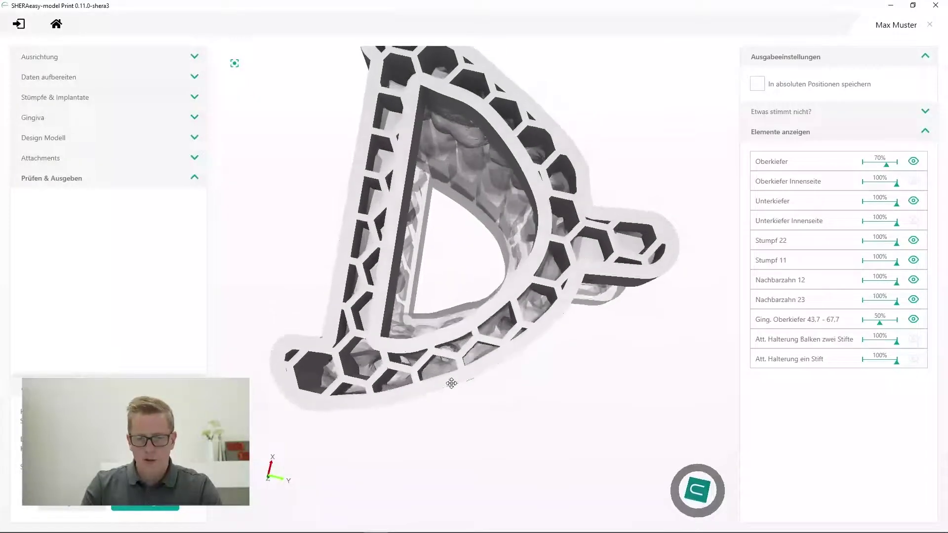
{"action": "left_click_drag", "start_coordinate": [453, 387], "coordinate": [493, 355]}
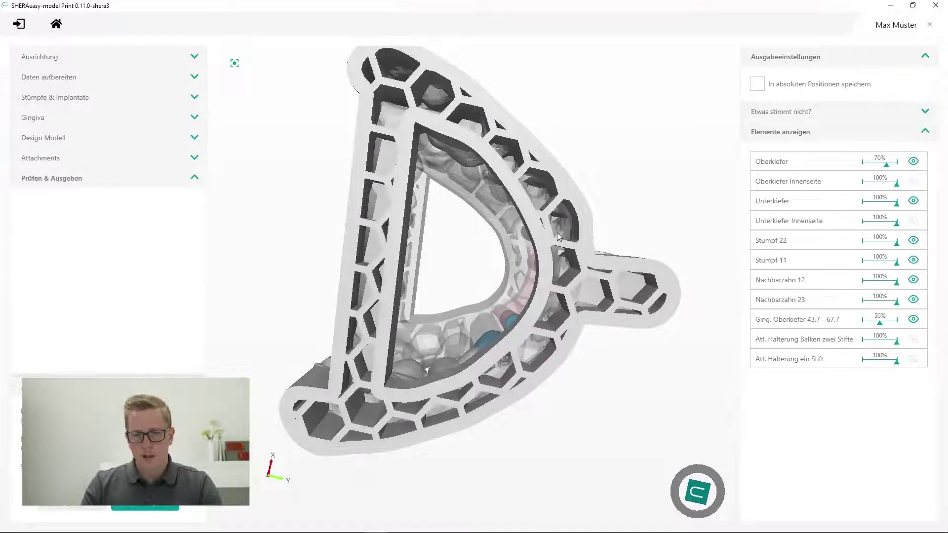
{"action": "mouse_move", "coordinate": [558, 254]}
{"action": "left_mouse_down"}
{"action": "mouse_move", "coordinate": [464, 355]}
{"action": "mouse_move", "coordinate": [498, 335]}
{"action": "left_mouse_up"}
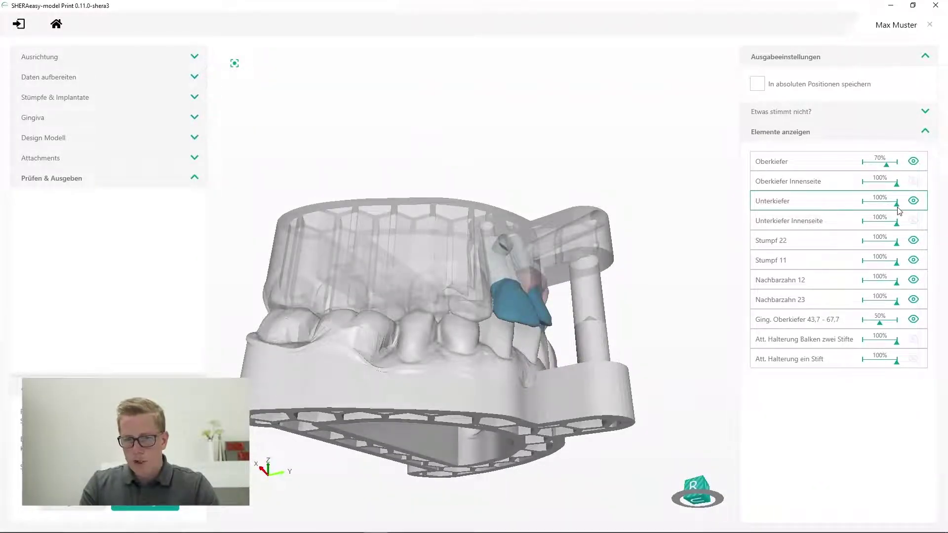
Hide the lower jaw and set the upper jaw to 100% opacity
{"action": "left_click", "coordinate": [913, 201]}
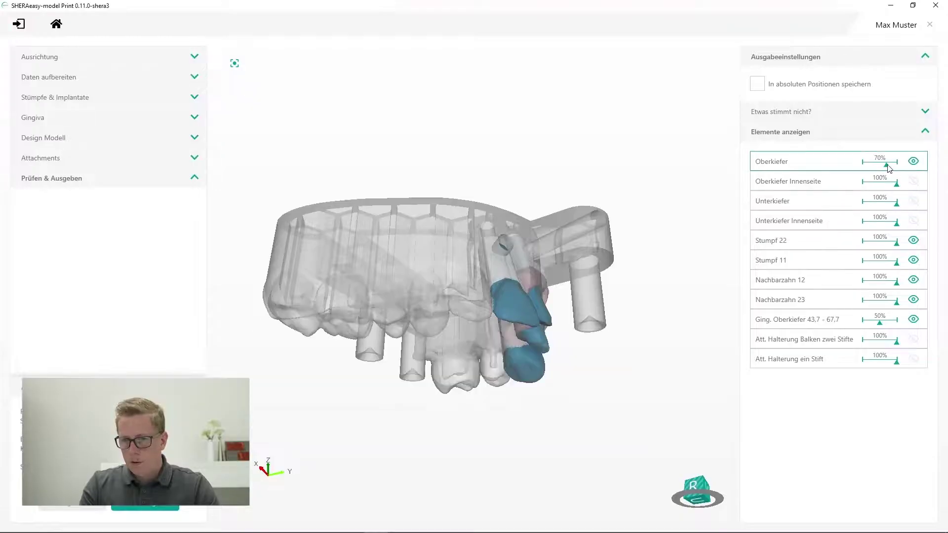
{"action": "left_click_drag", "start_coordinate": [888, 166], "coordinate": [898, 166]}
{"action": "mouse_move", "coordinate": [549, 334]}
{"action": "left_mouse_down"}
{"action": "mouse_move", "coordinate": [538, 304]}
{"action": "mouse_move", "coordinate": [313, 269]}
{"action": "left_mouse_up"}
{"action": "mouse_move", "coordinate": [493, 272]}
{"action": "left_mouse_down"}
{"action": "mouse_move", "coordinate": [501, 263]}
{"action": "mouse_move", "coordinate": [475, 272]}
{"action": "mouse_move", "coordinate": [467, 296]}
{"action": "left_mouse_up"}
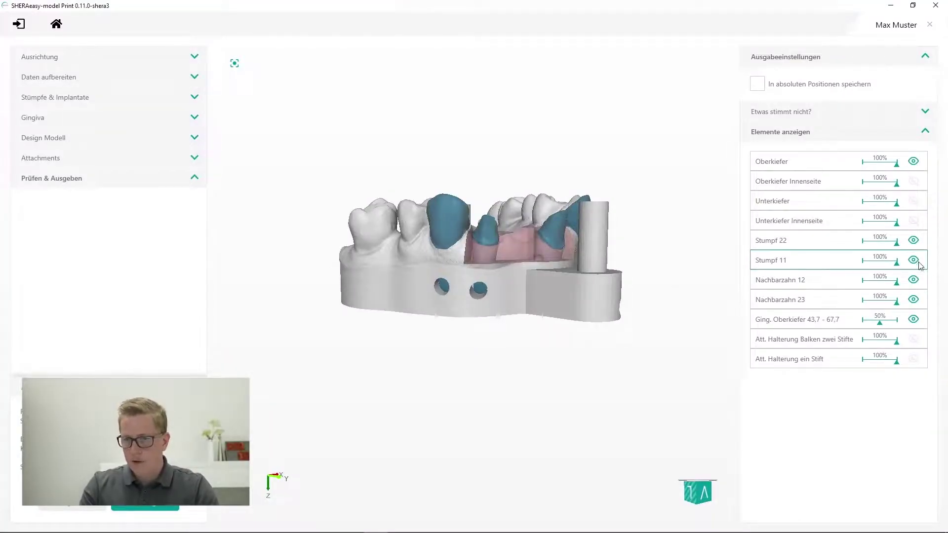
Hide stumps 22 and 11 and inspect the empty stump sockets from several angles
{"action": "left_click", "coordinate": [914, 243]}
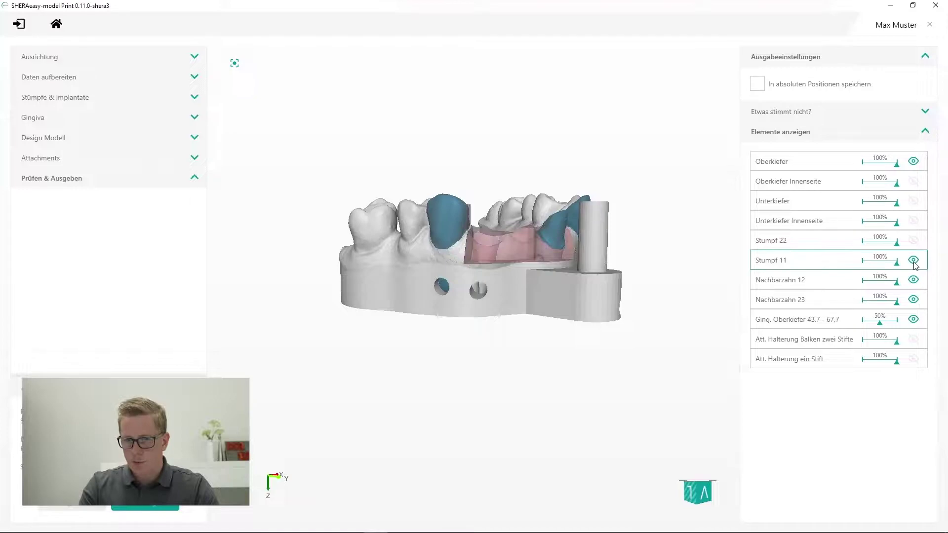
{"action": "left_click", "coordinate": [914, 258]}
{"action": "left_click_drag", "start_coordinate": [489, 297], "coordinate": [487, 390]}
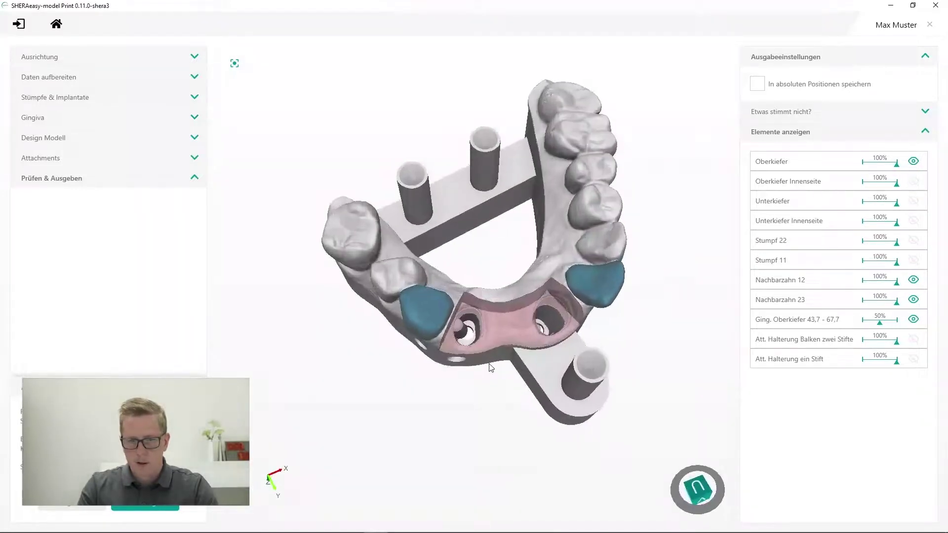
{"action": "scroll", "coordinate": [490, 364], "scroll_direction": "up", "scroll_amount": 3}
{"action": "scroll", "coordinate": [490, 364], "scroll_direction": "up", "scroll_amount": 3}
{"action": "scroll", "coordinate": [493, 363], "scroll_direction": "up", "scroll_amount": 3}
{"action": "left_click_drag", "start_coordinate": [434, 340], "coordinate": [423, 363]}
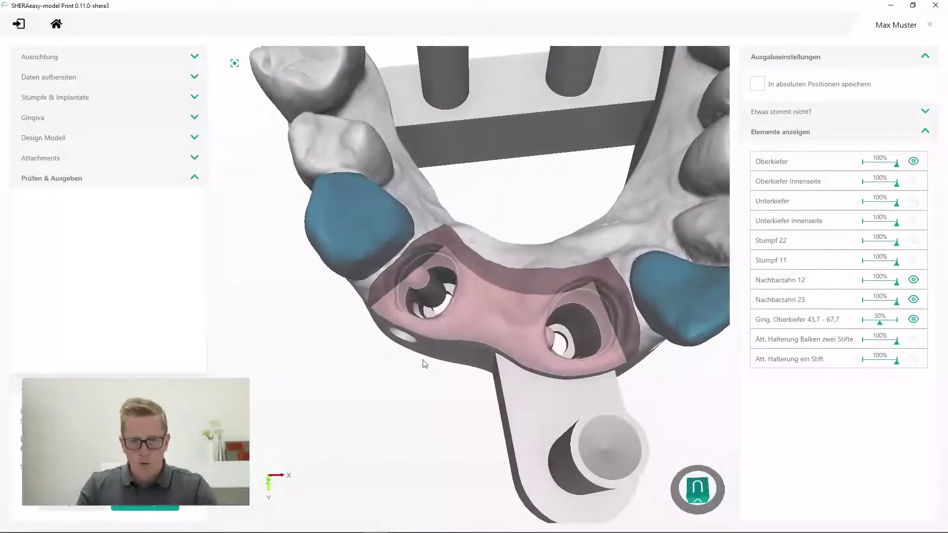
{"action": "mouse_move", "coordinate": [391, 289]}
{"action": "left_mouse_down"}
{"action": "mouse_move", "coordinate": [427, 279]}
{"action": "mouse_move", "coordinate": [441, 323]}
{"action": "left_mouse_up"}
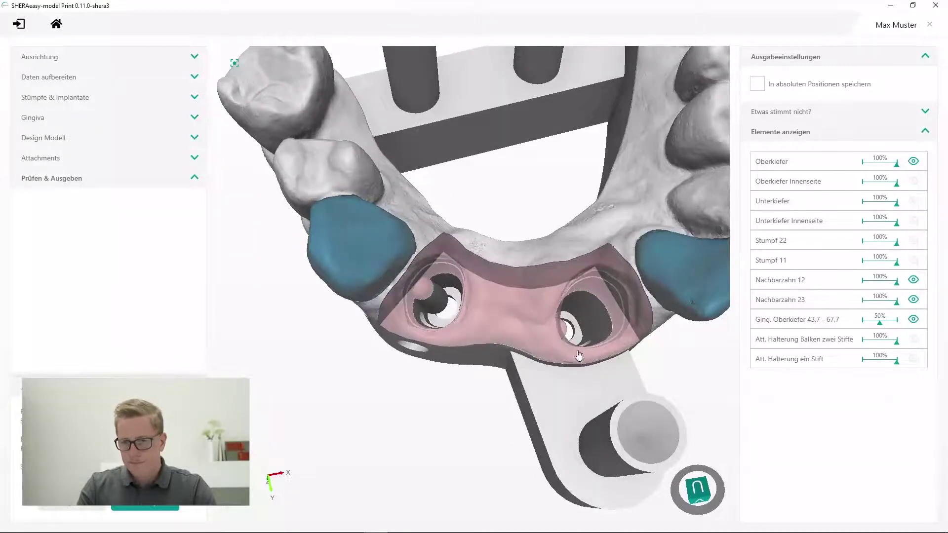
{"action": "left_click_drag", "start_coordinate": [579, 355], "coordinate": [534, 328]}
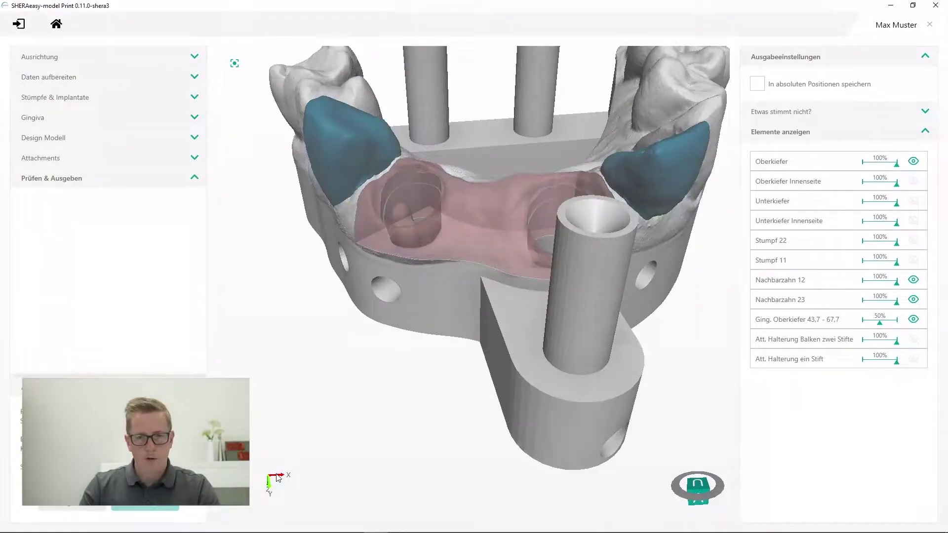
Export the model as STL files and open their output folder in File Explorer
{"action": "left_click", "coordinate": [145, 507]}
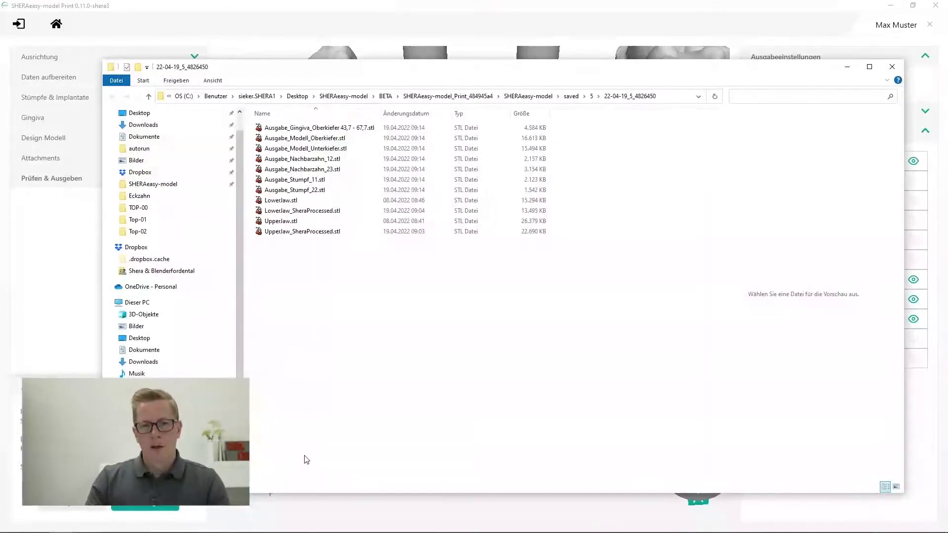